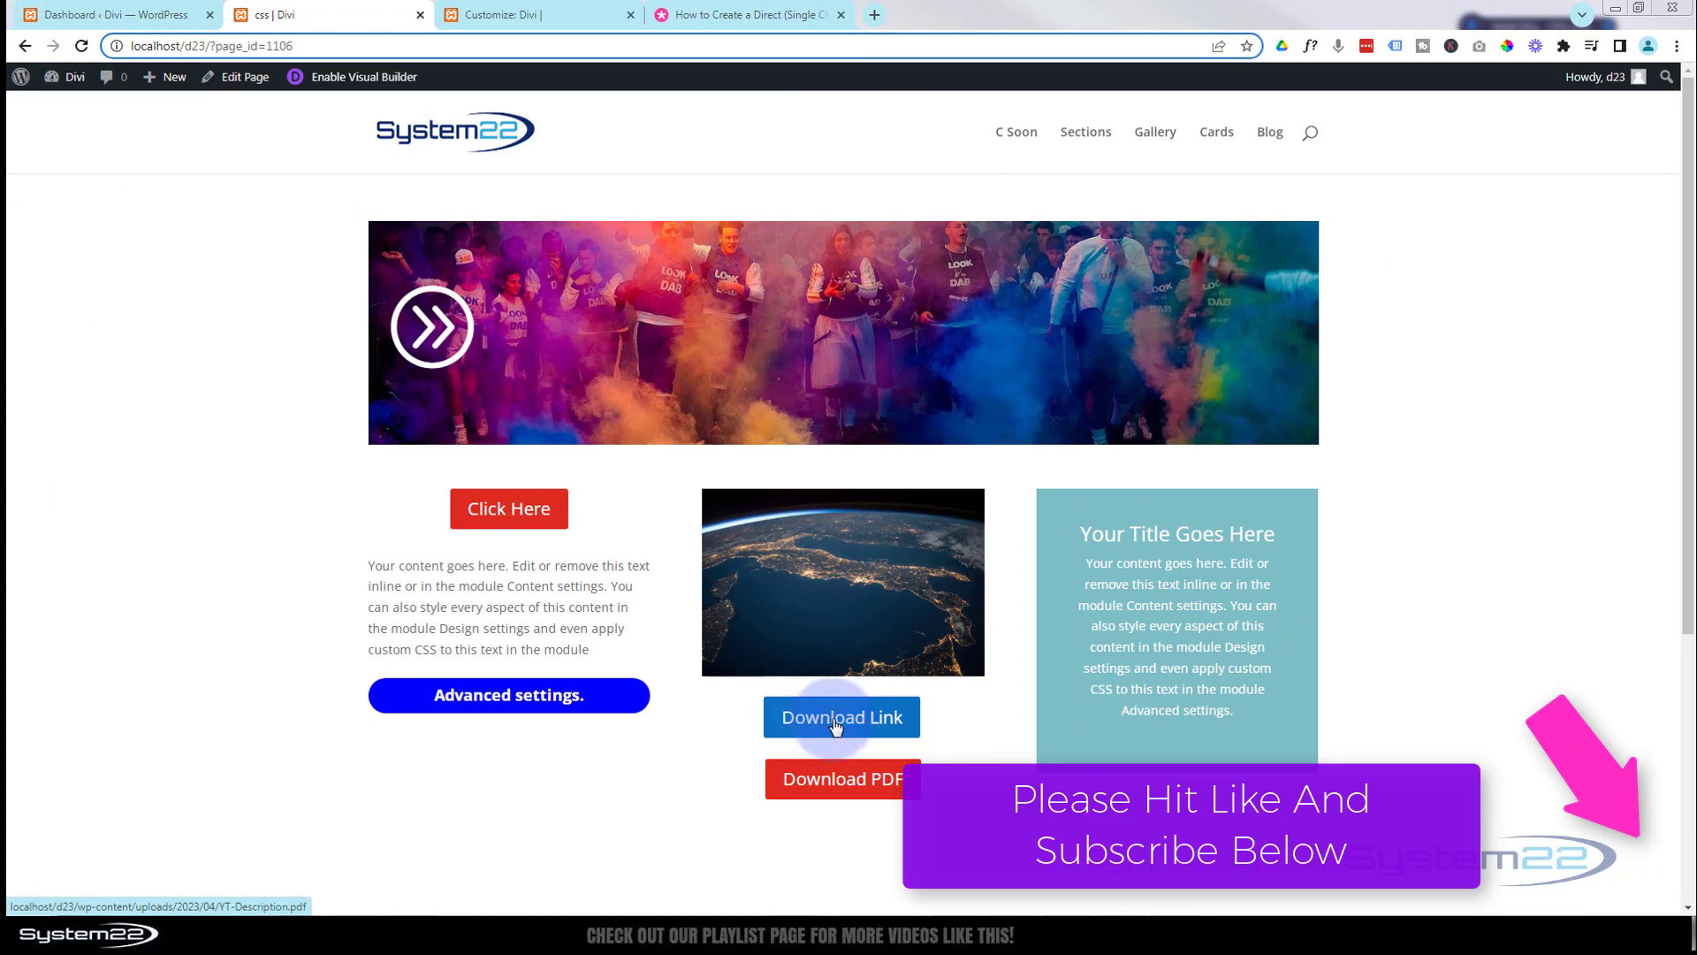
Test the Download Link: download the PDF, open it from the download bar, then close its tab
left_click(837, 727)
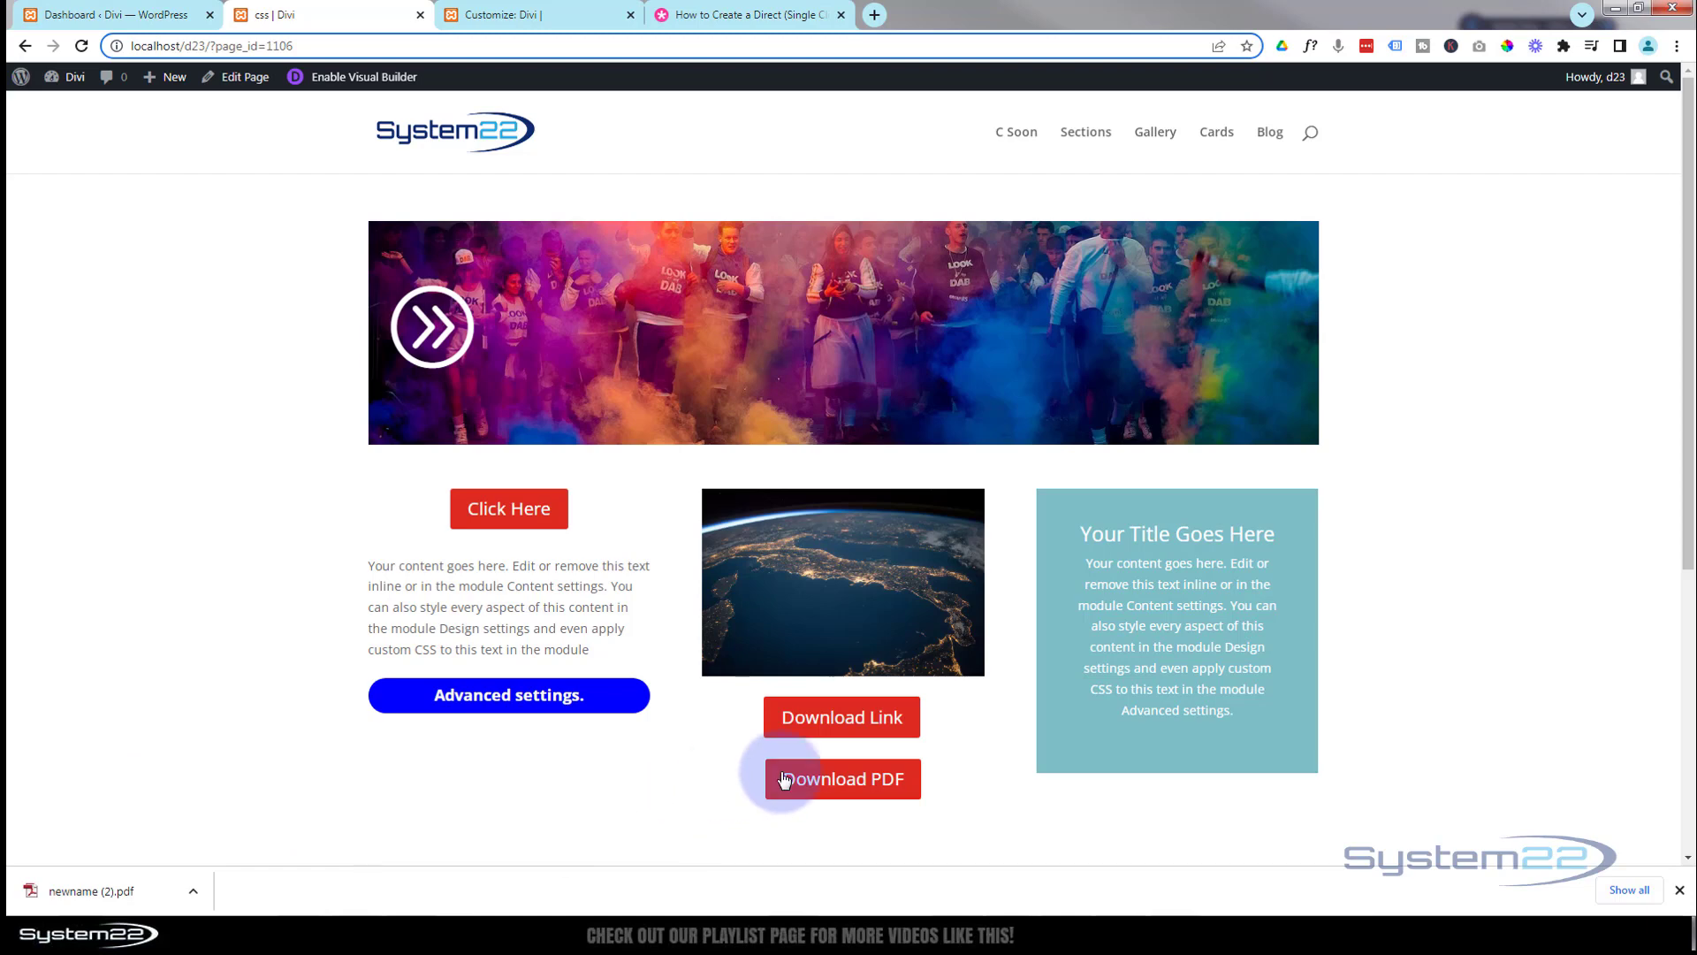
left_click(820, 788)
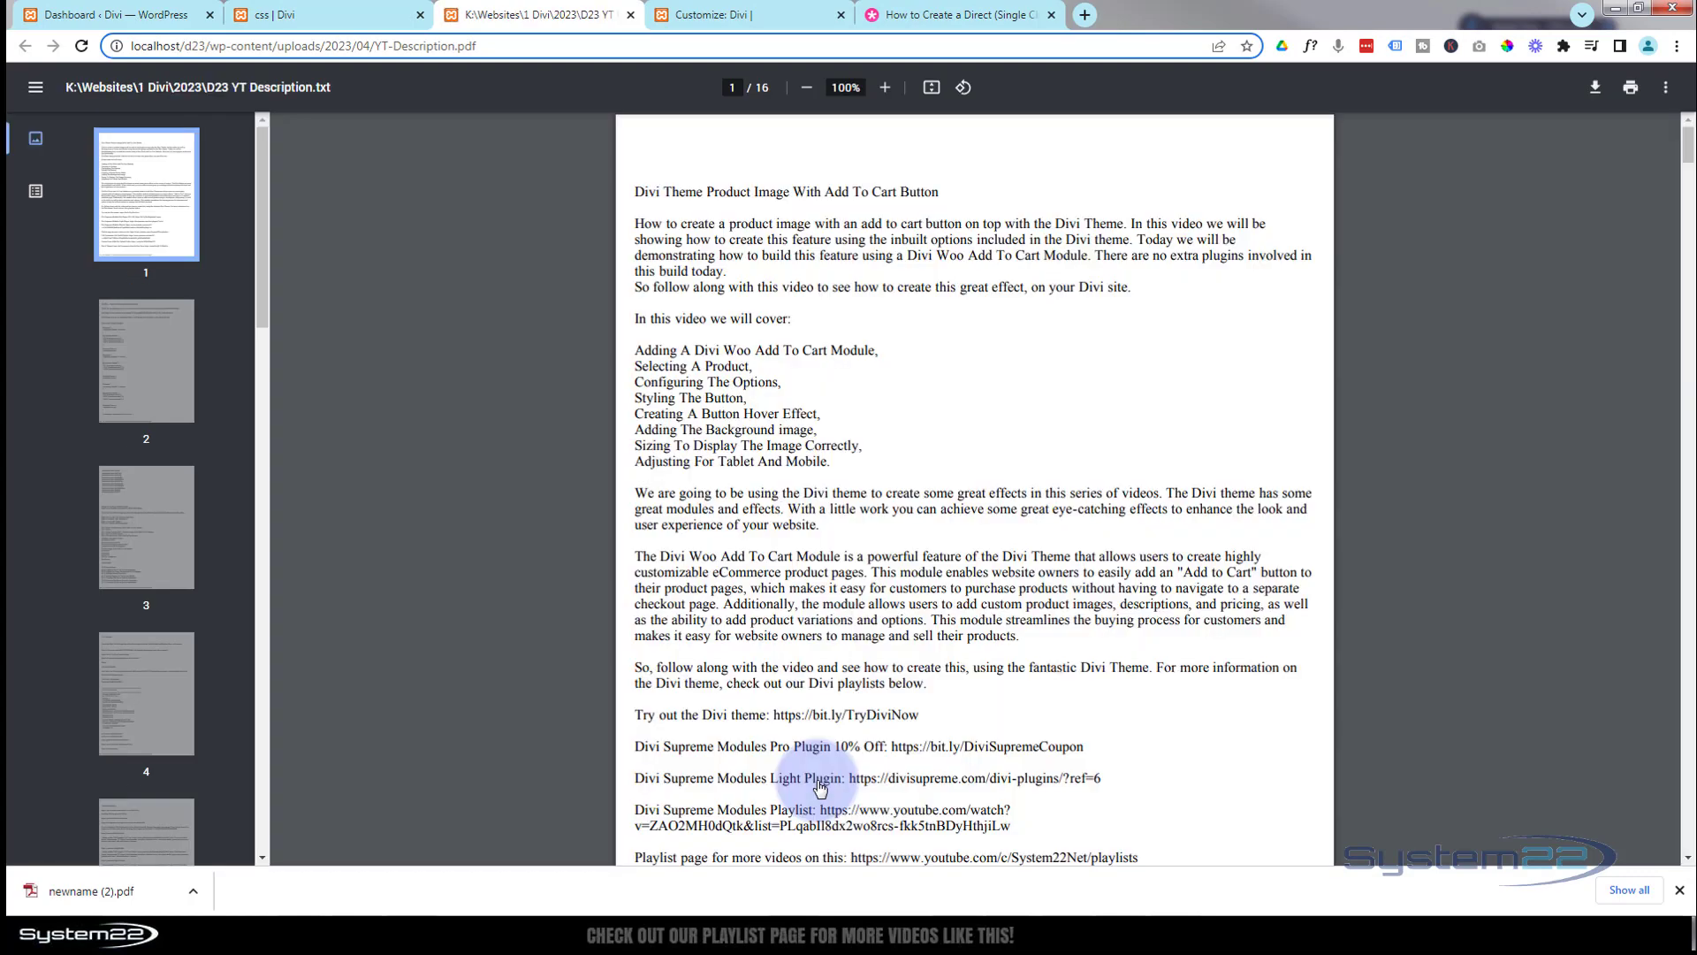
left_click(425, 454)
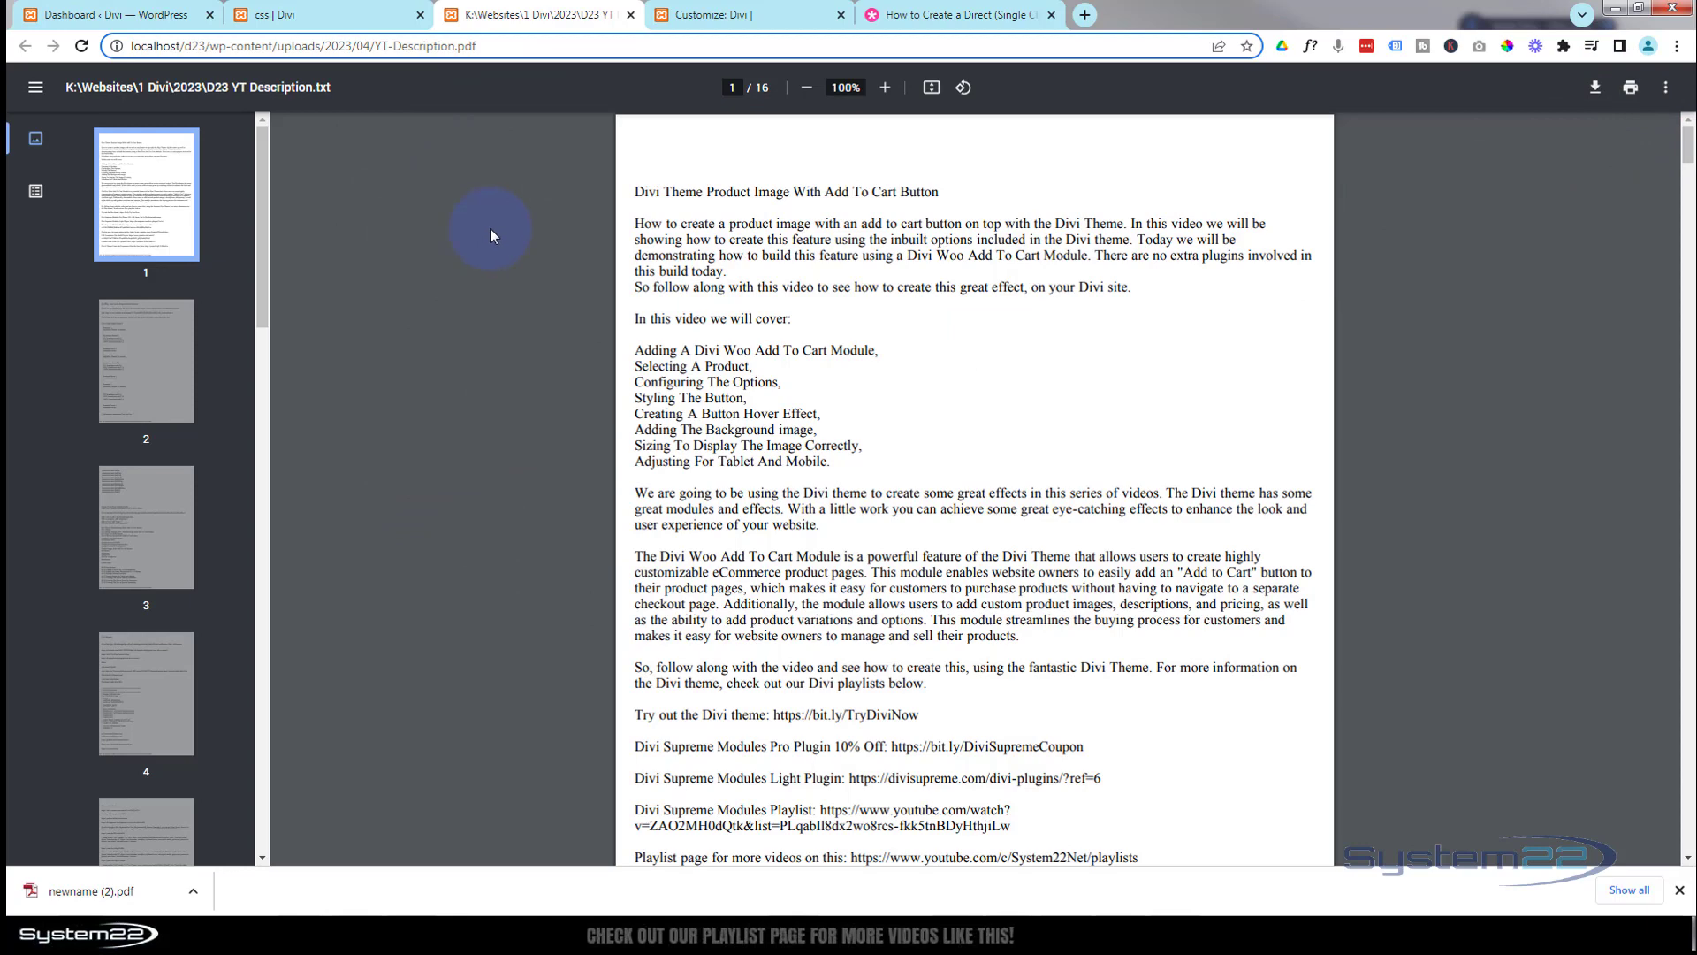
left_click(629, 16)
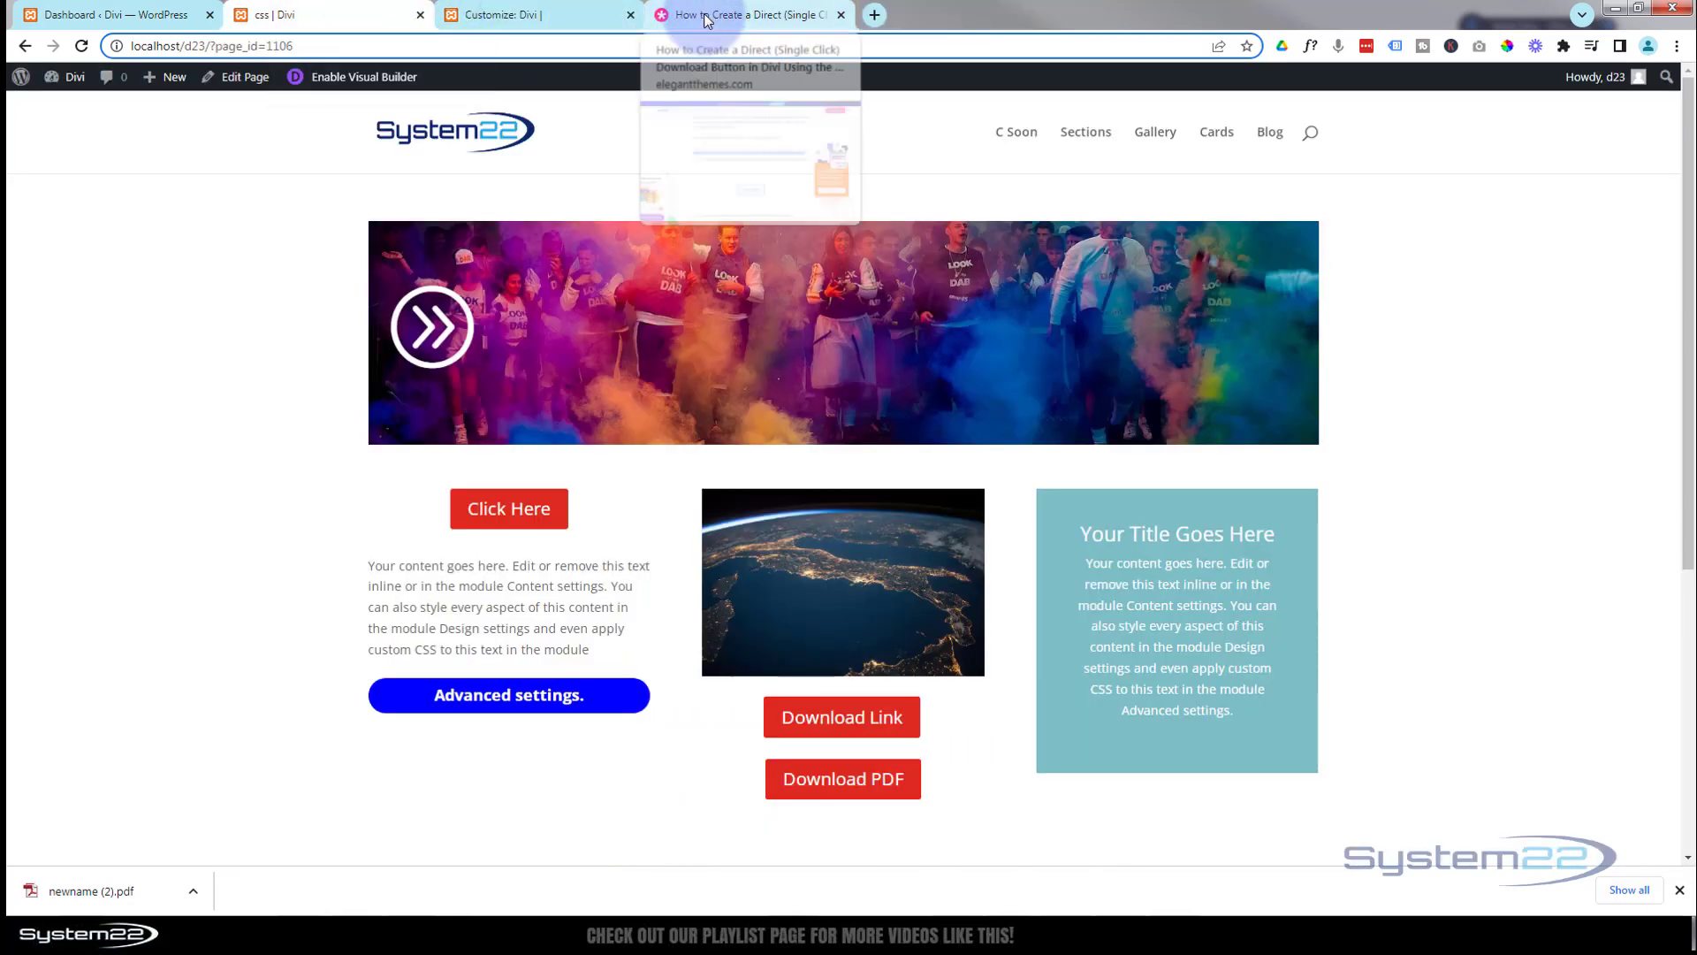
Review the Elegant Themes direct-download article's et_pb_button code example, then return to the Divi tab
left_click(676, 15)
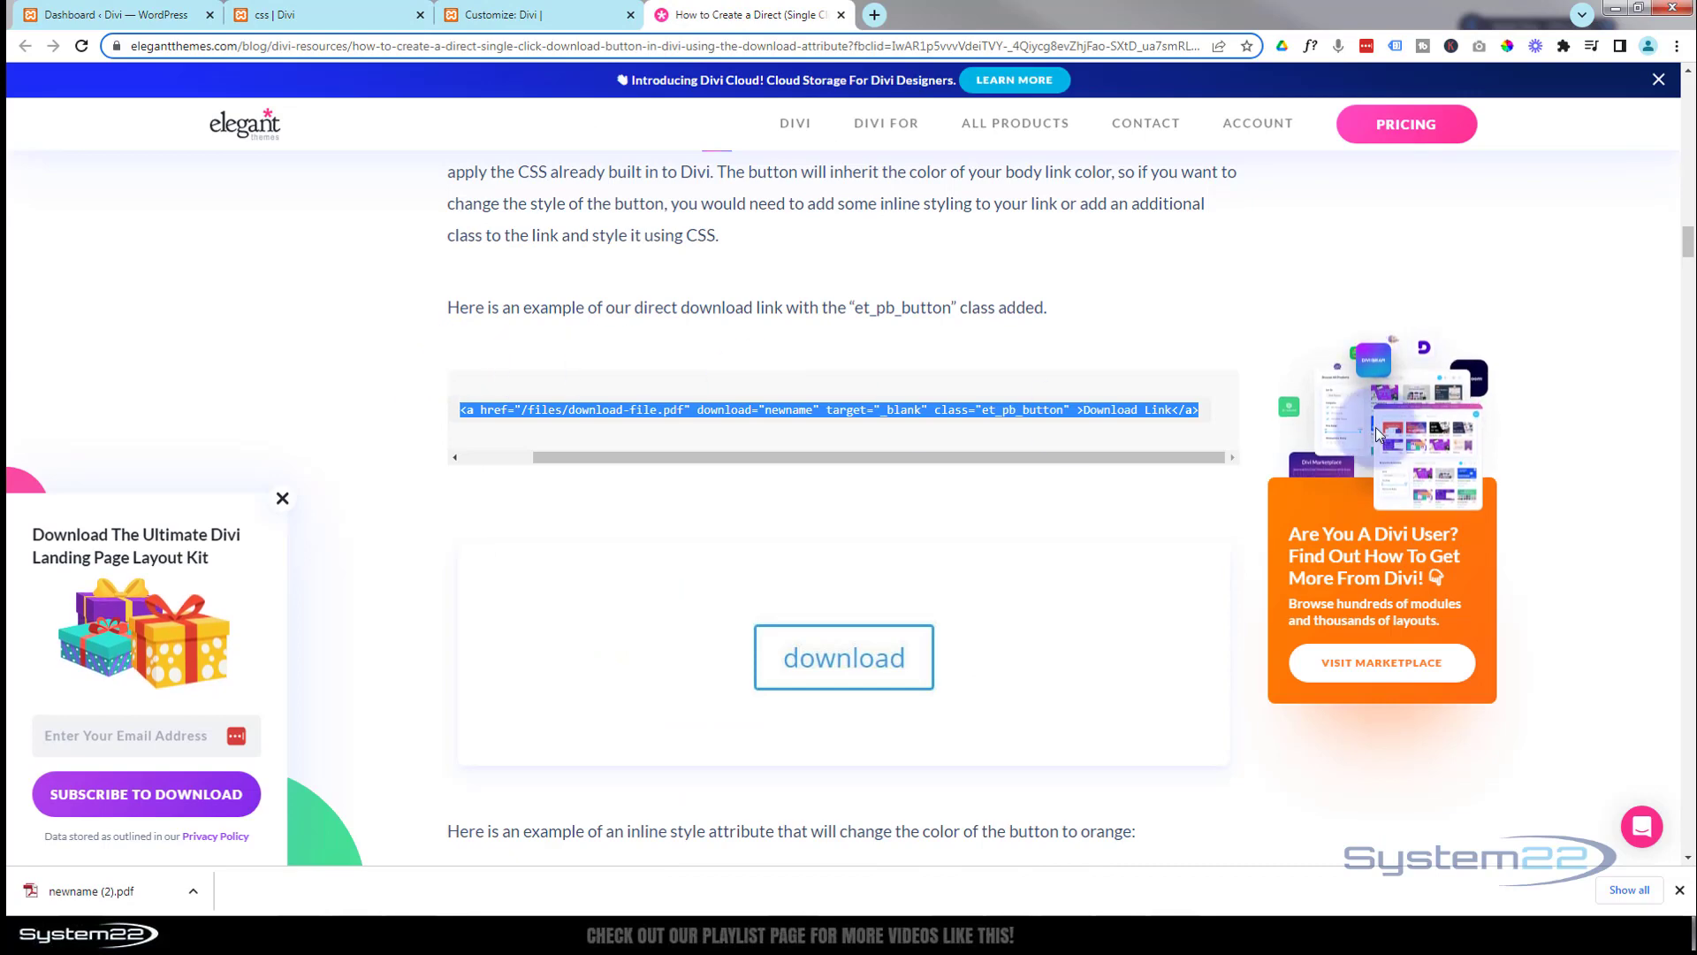
left_click_drag(1689, 243, 1688, 97)
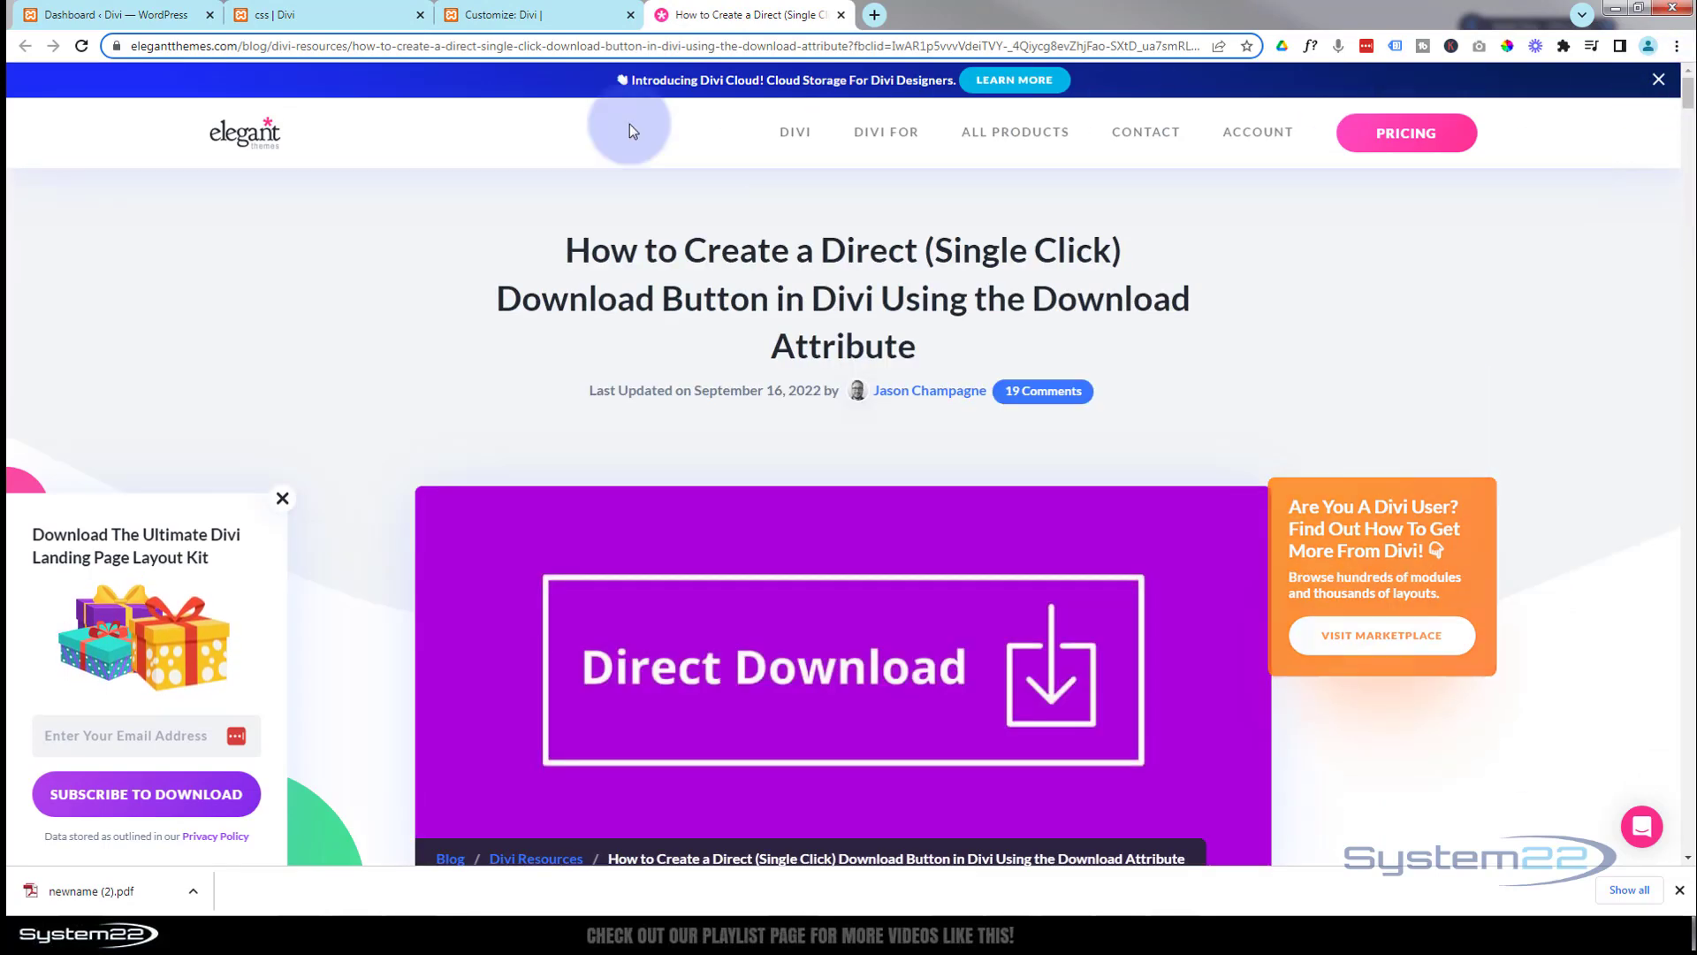
left_click(137, 44)
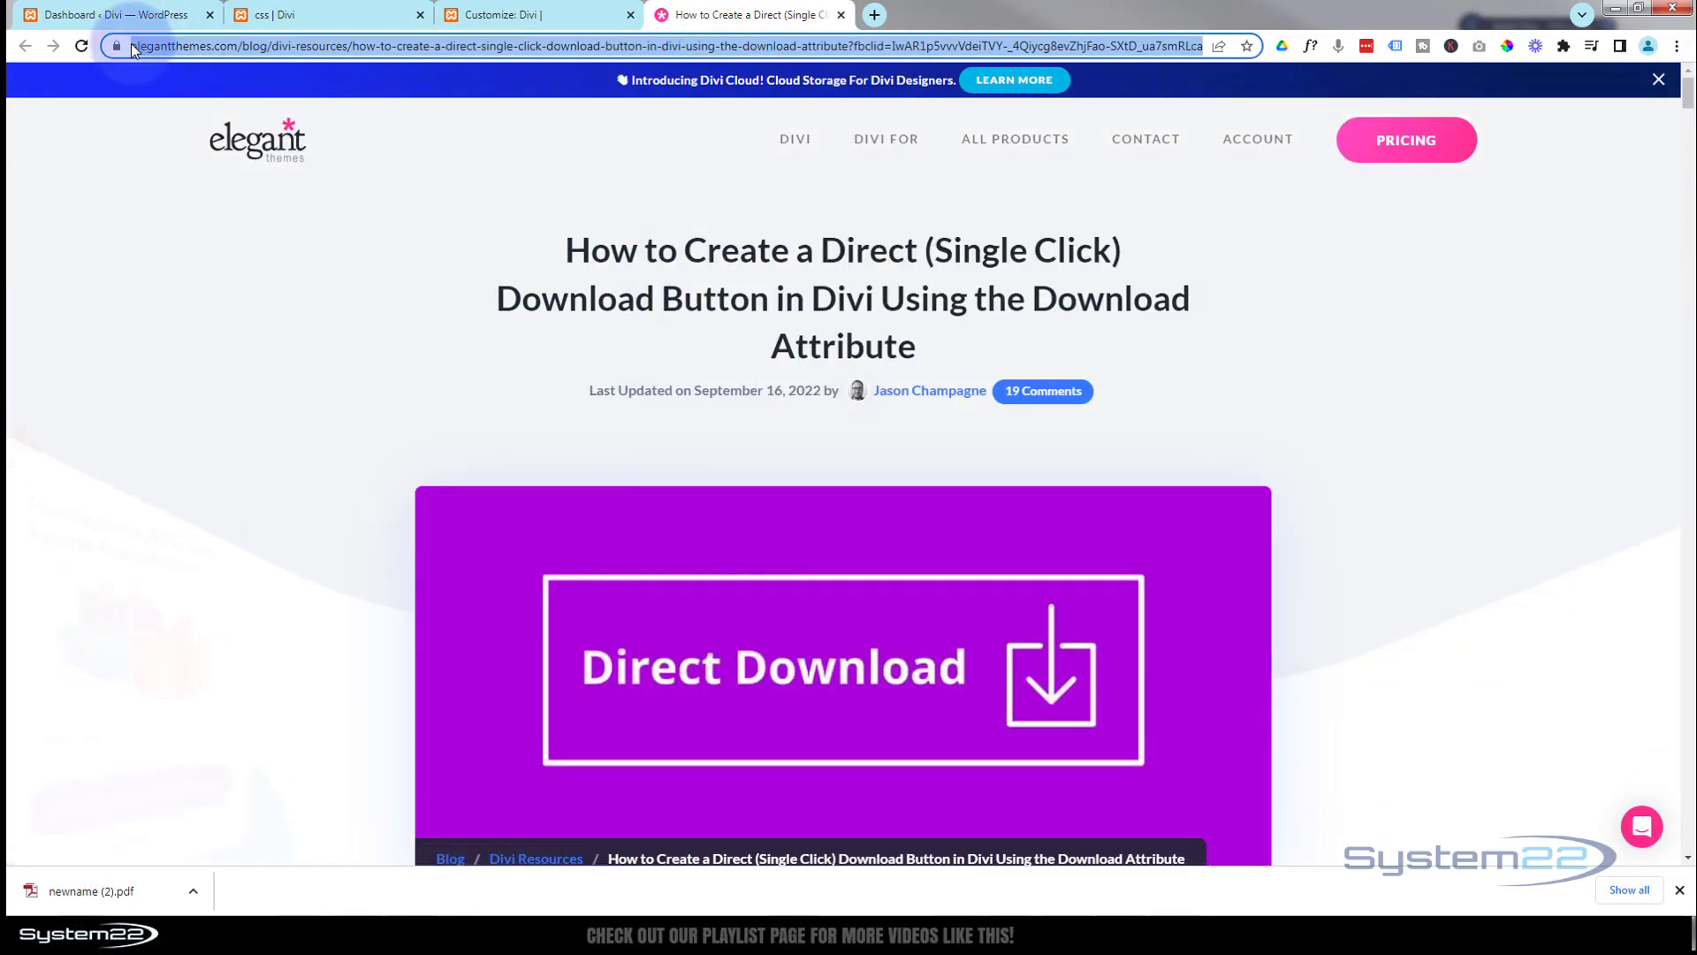
left_click(175, 147)
left_click_drag(1690, 97, 1686, 220)
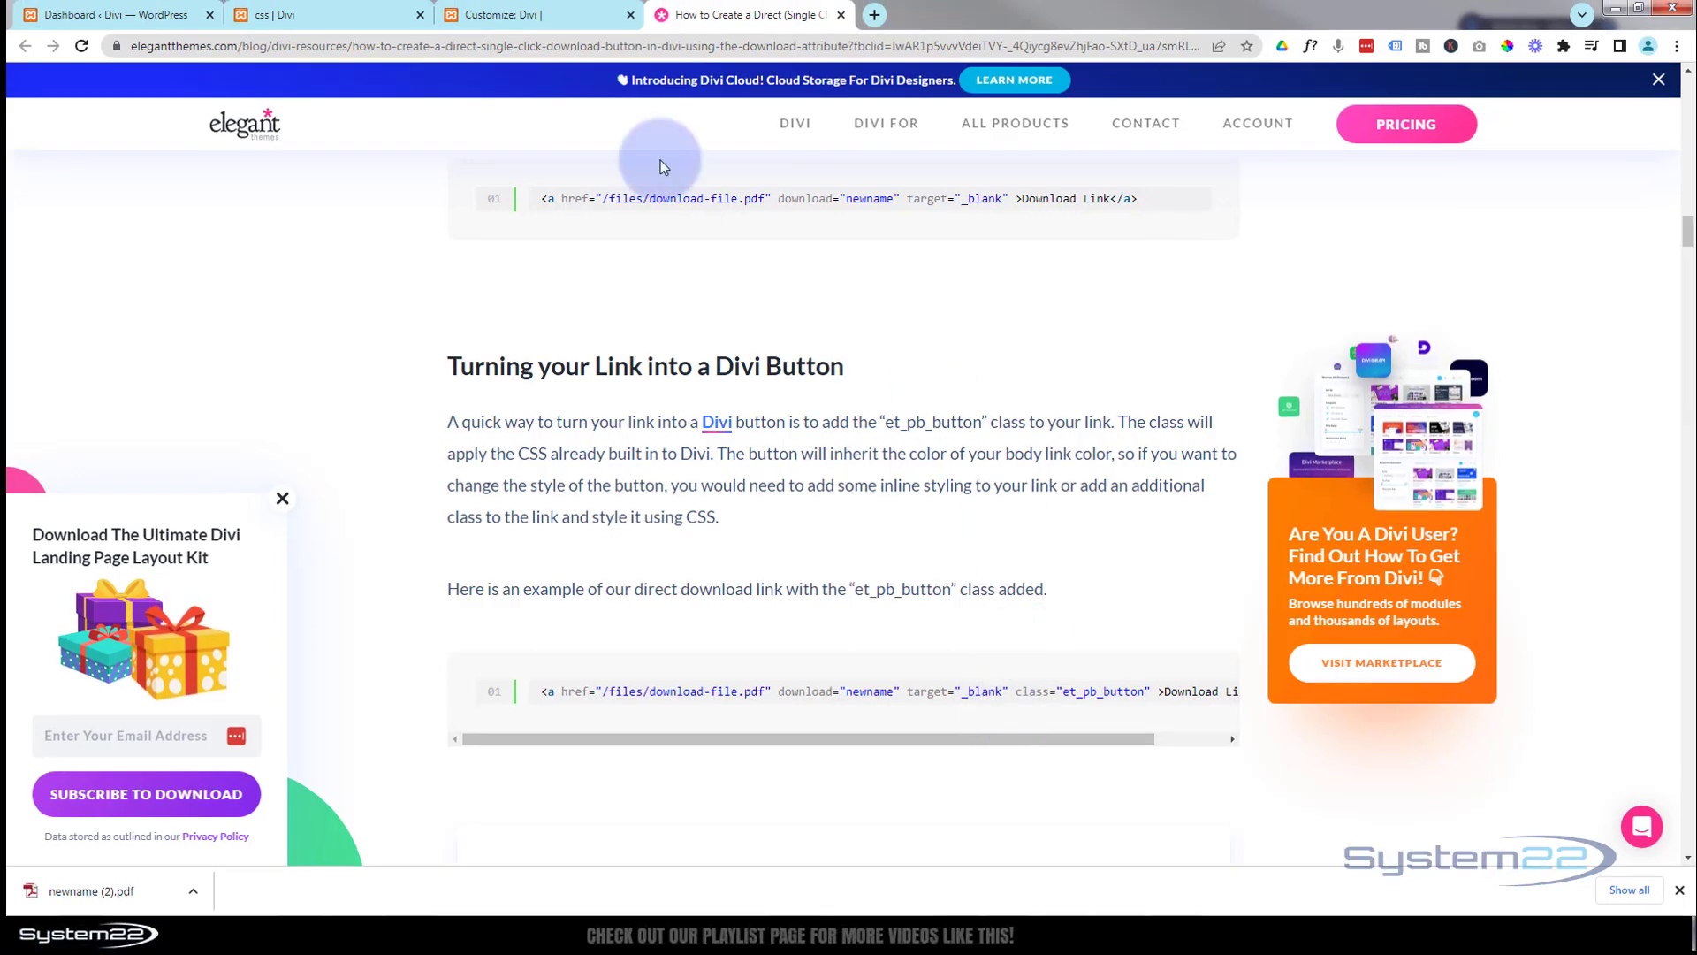
left_click(352, 18)
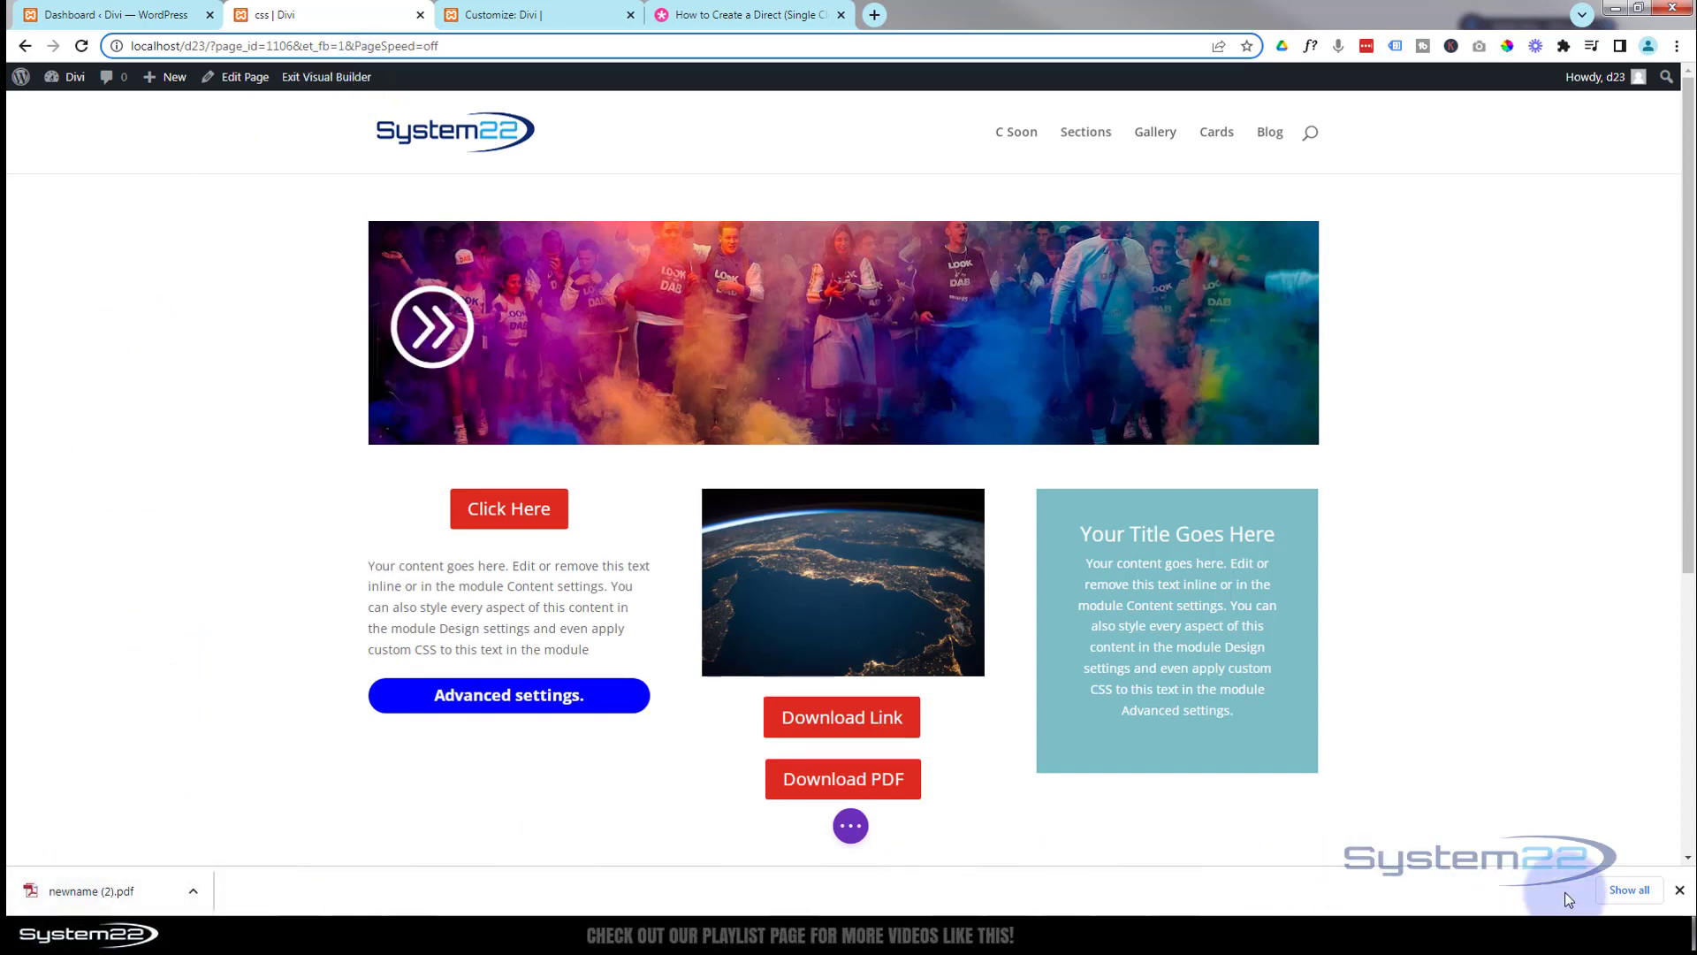
Dismiss the downloads bar and add a single-column row below the header image
left_click(1679, 890)
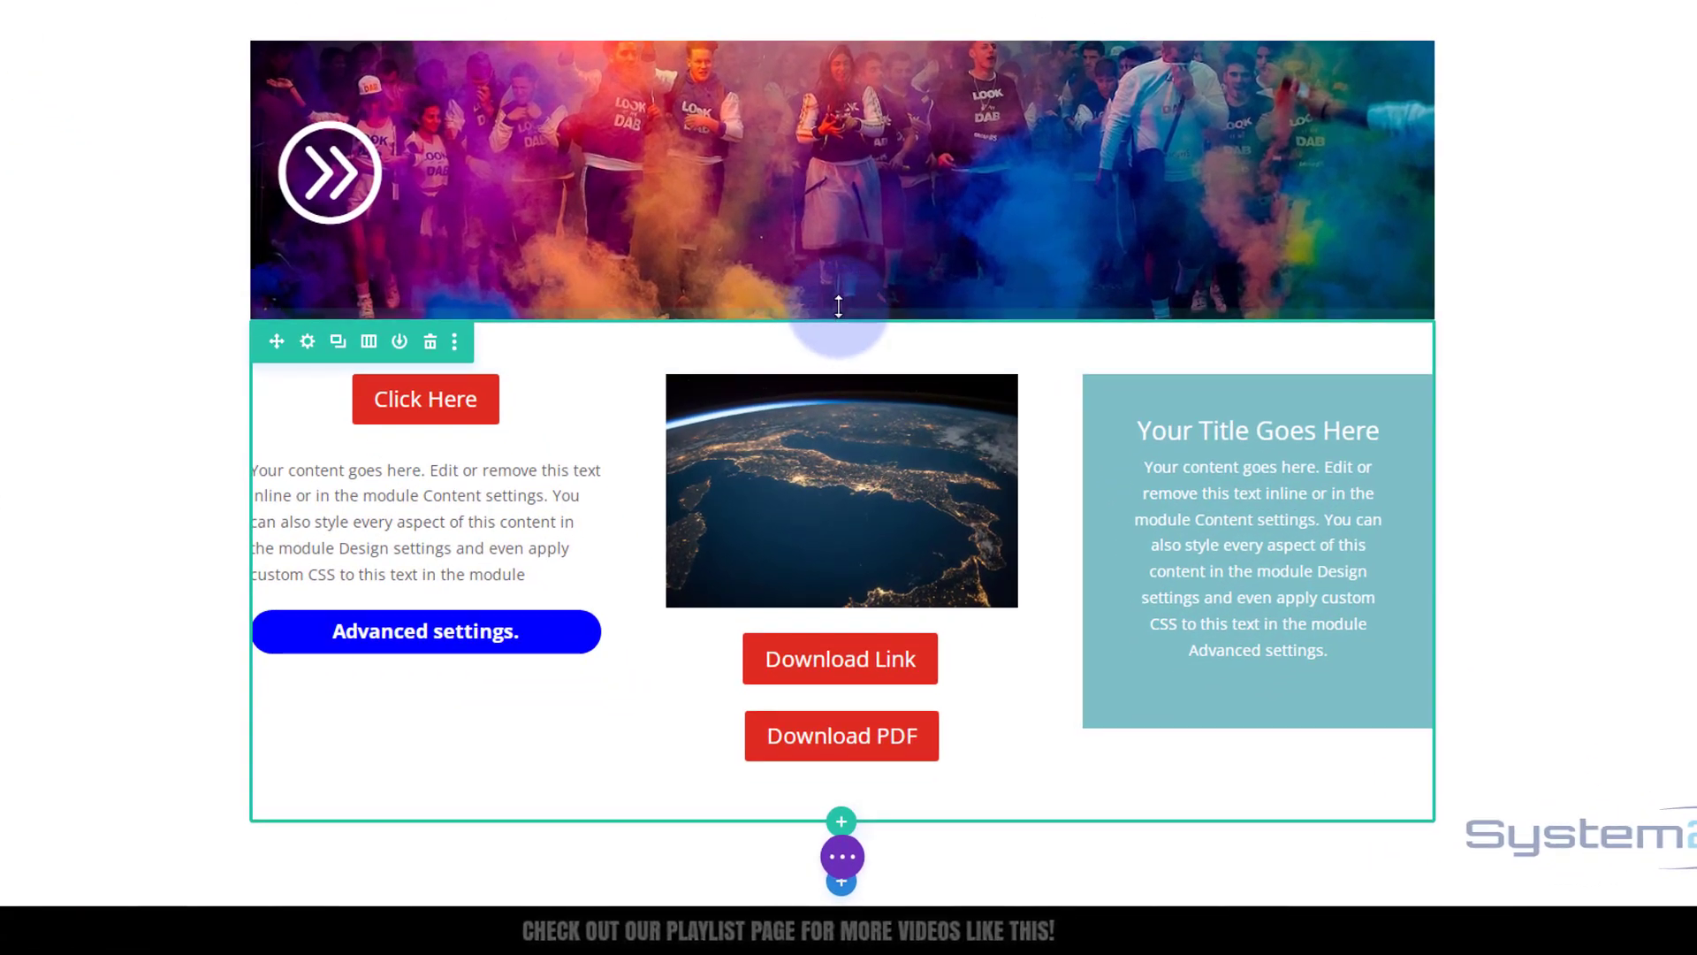
left_click(841, 320)
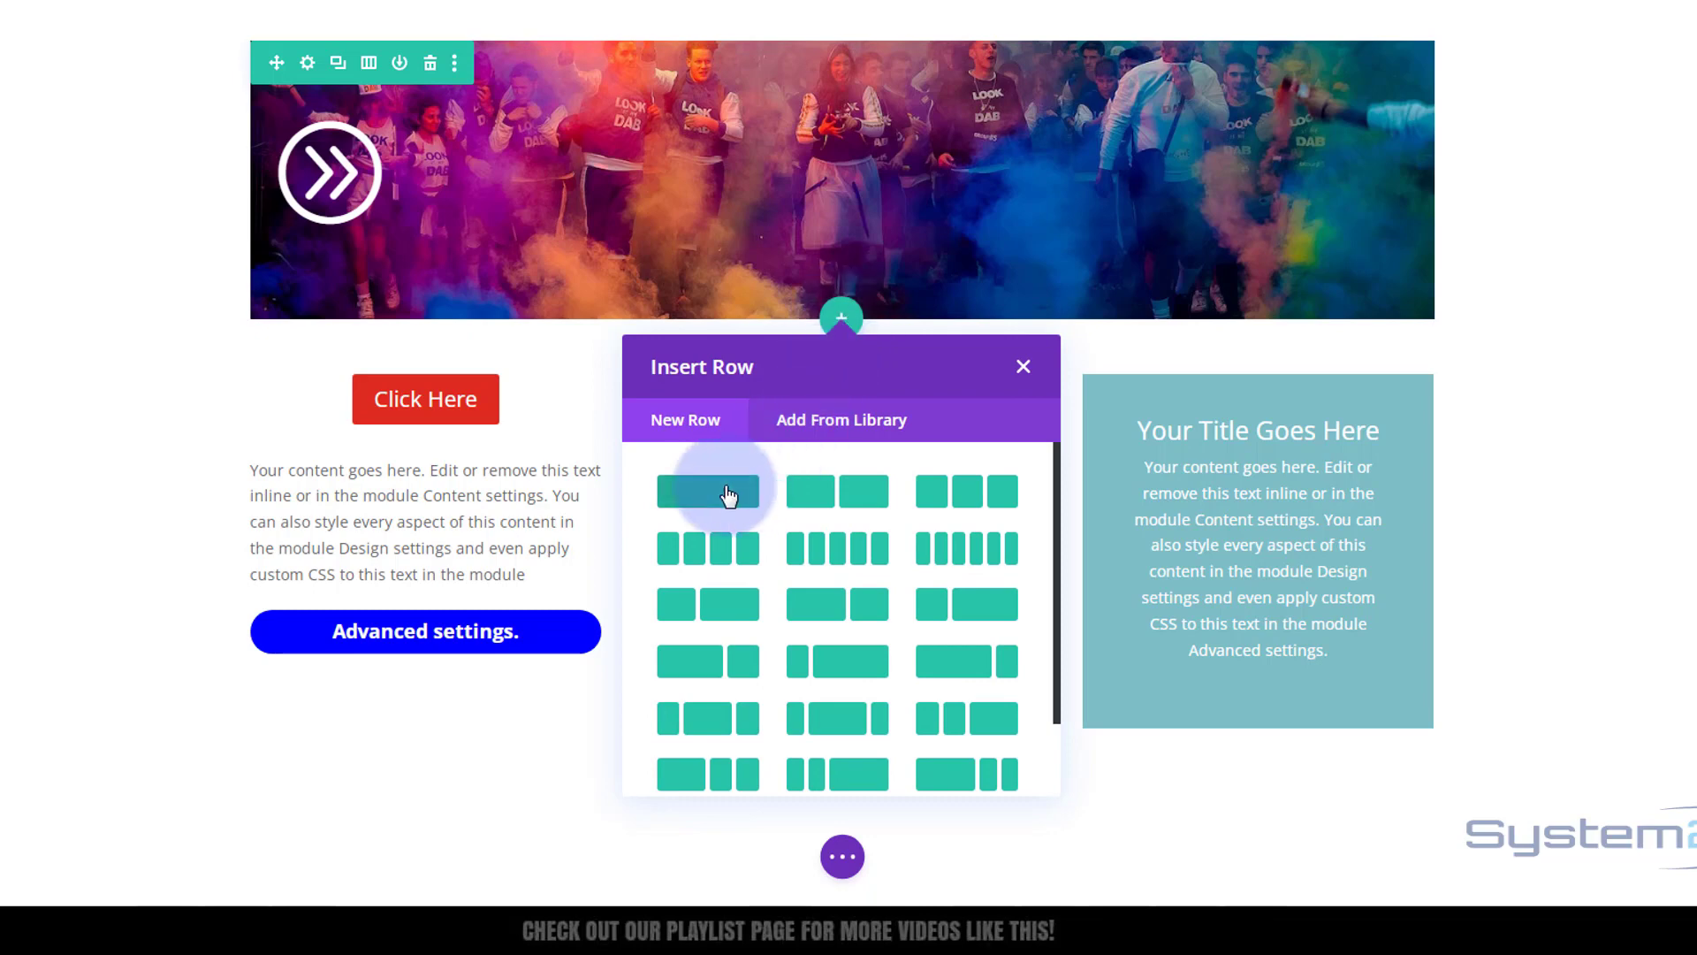
left_click(727, 495)
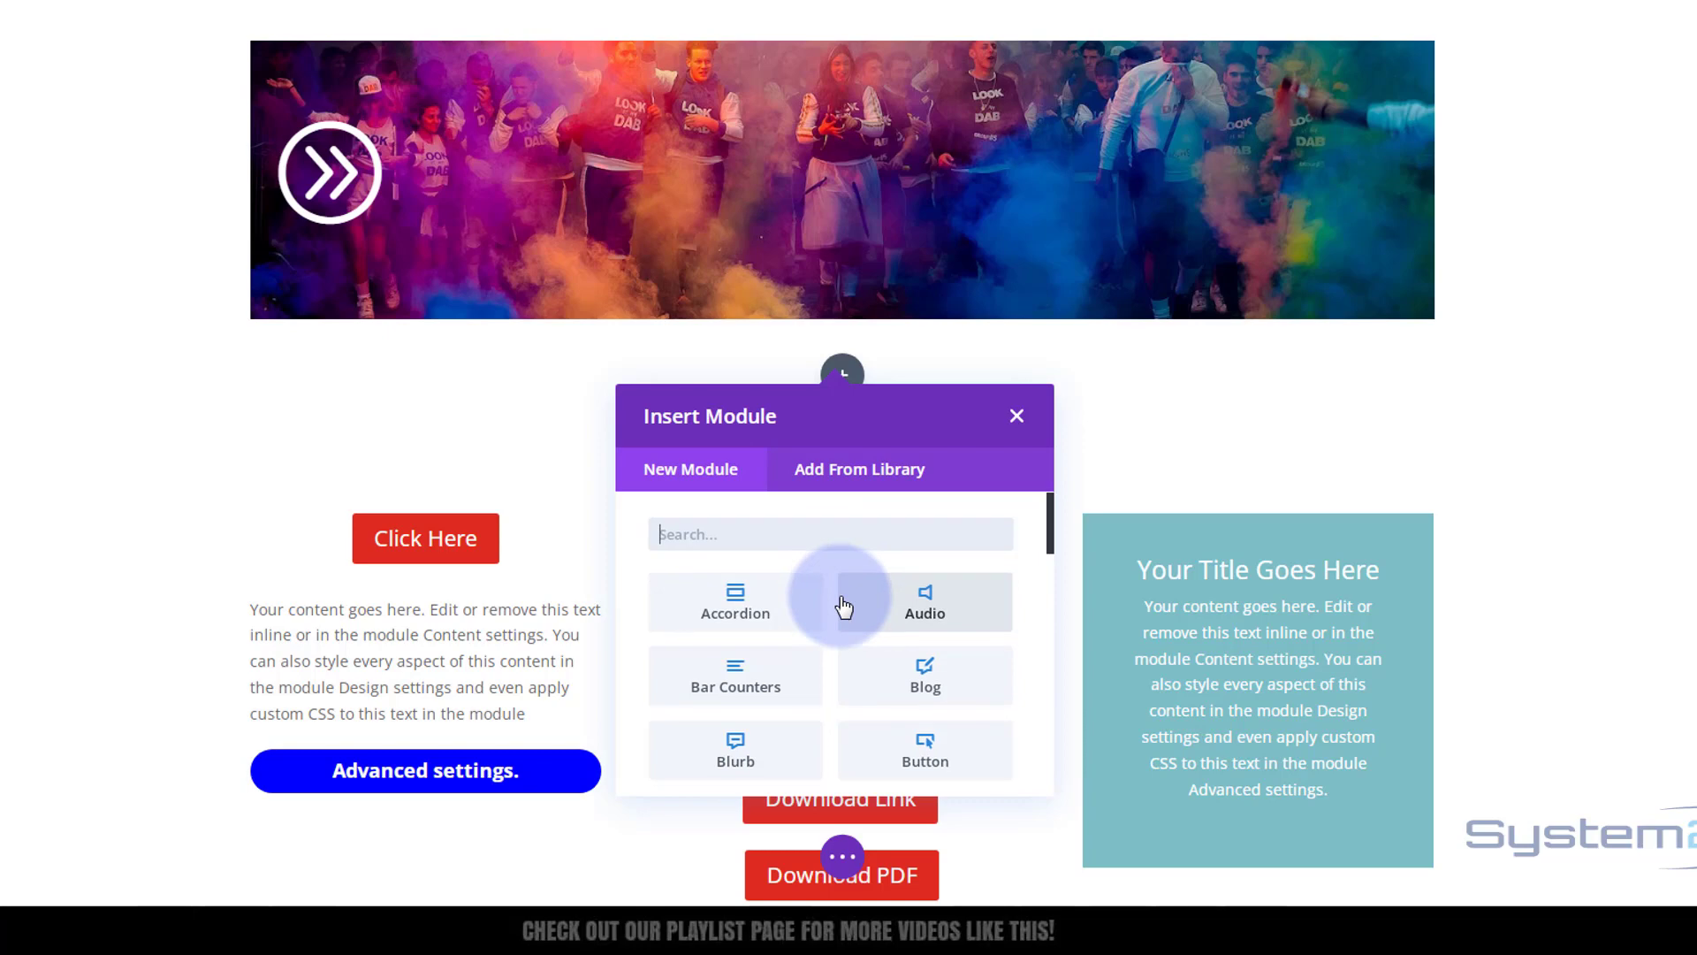
Insert a Text module into the new row and delete its placeholder body text
scroll(839, 601, "down", 2)
scroll(841, 597, "down", 7)
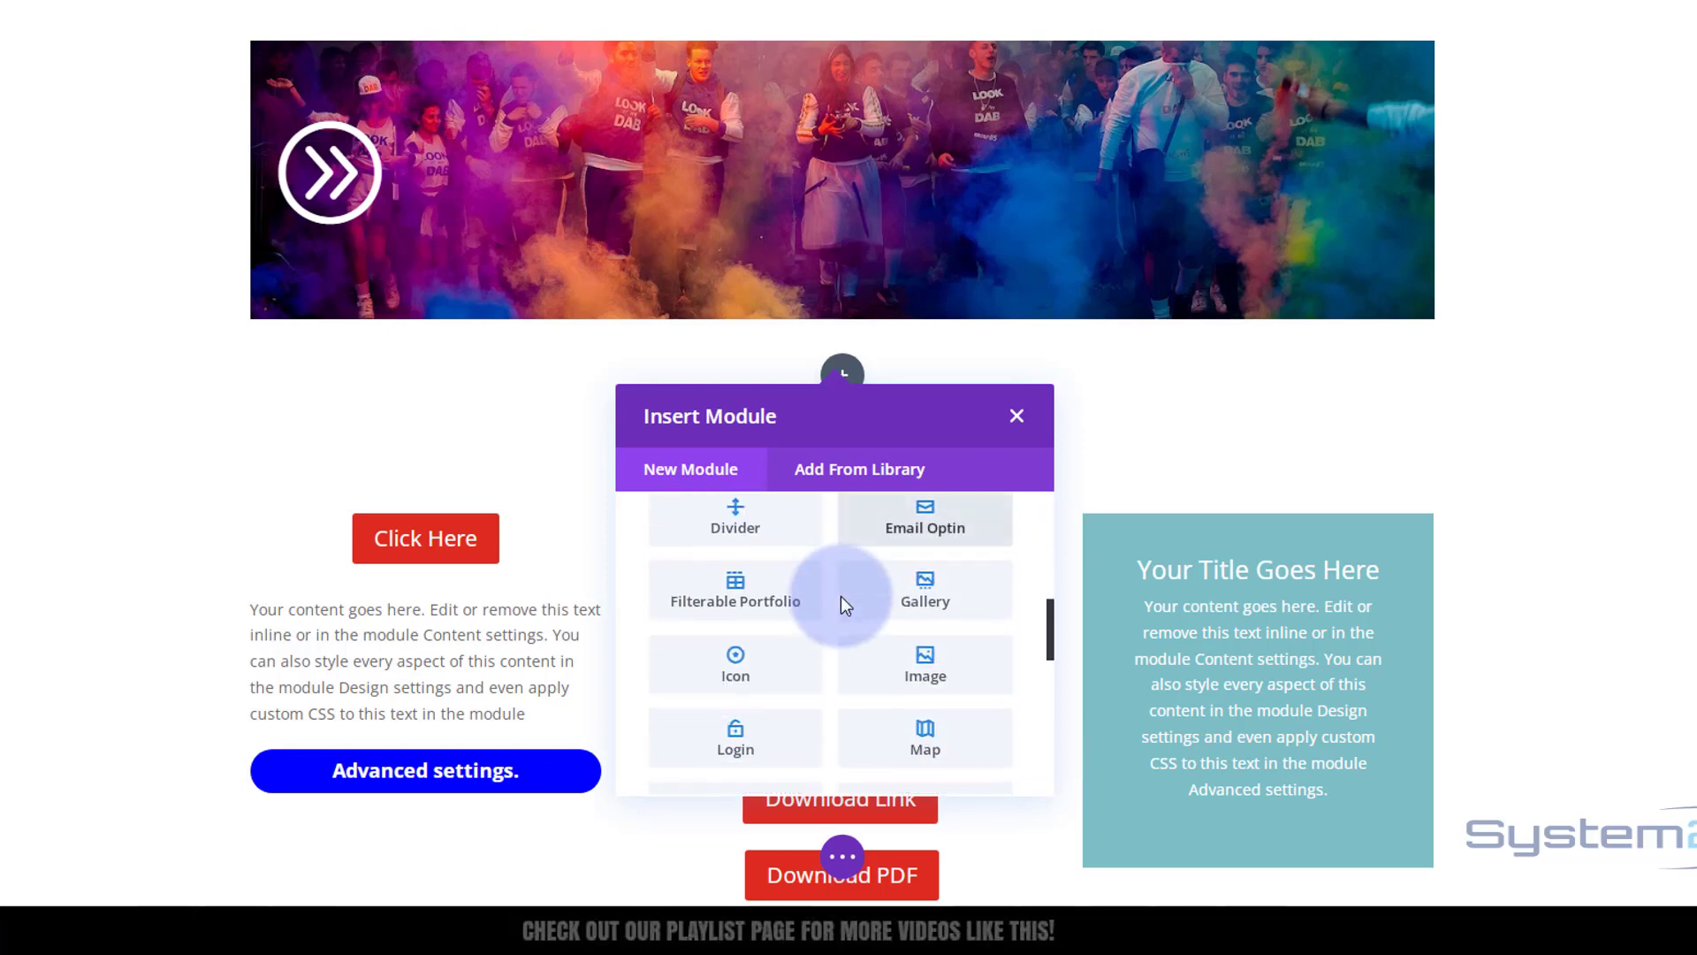
scroll(840, 596, "down", 5)
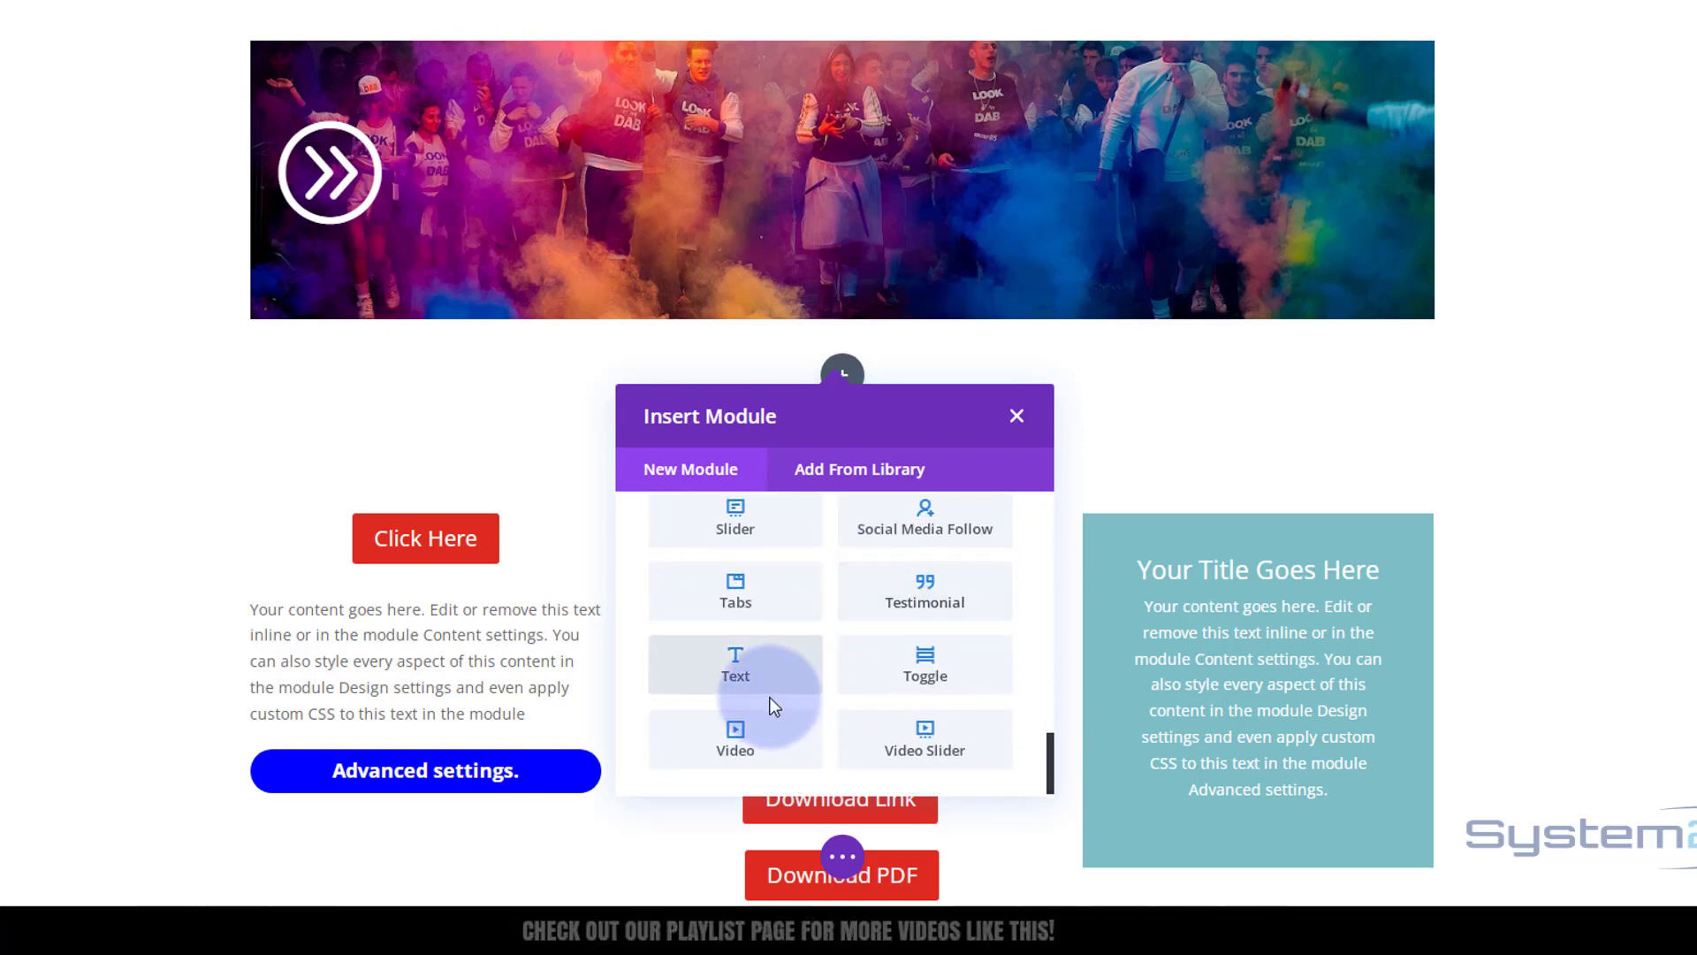
left_click(735, 664)
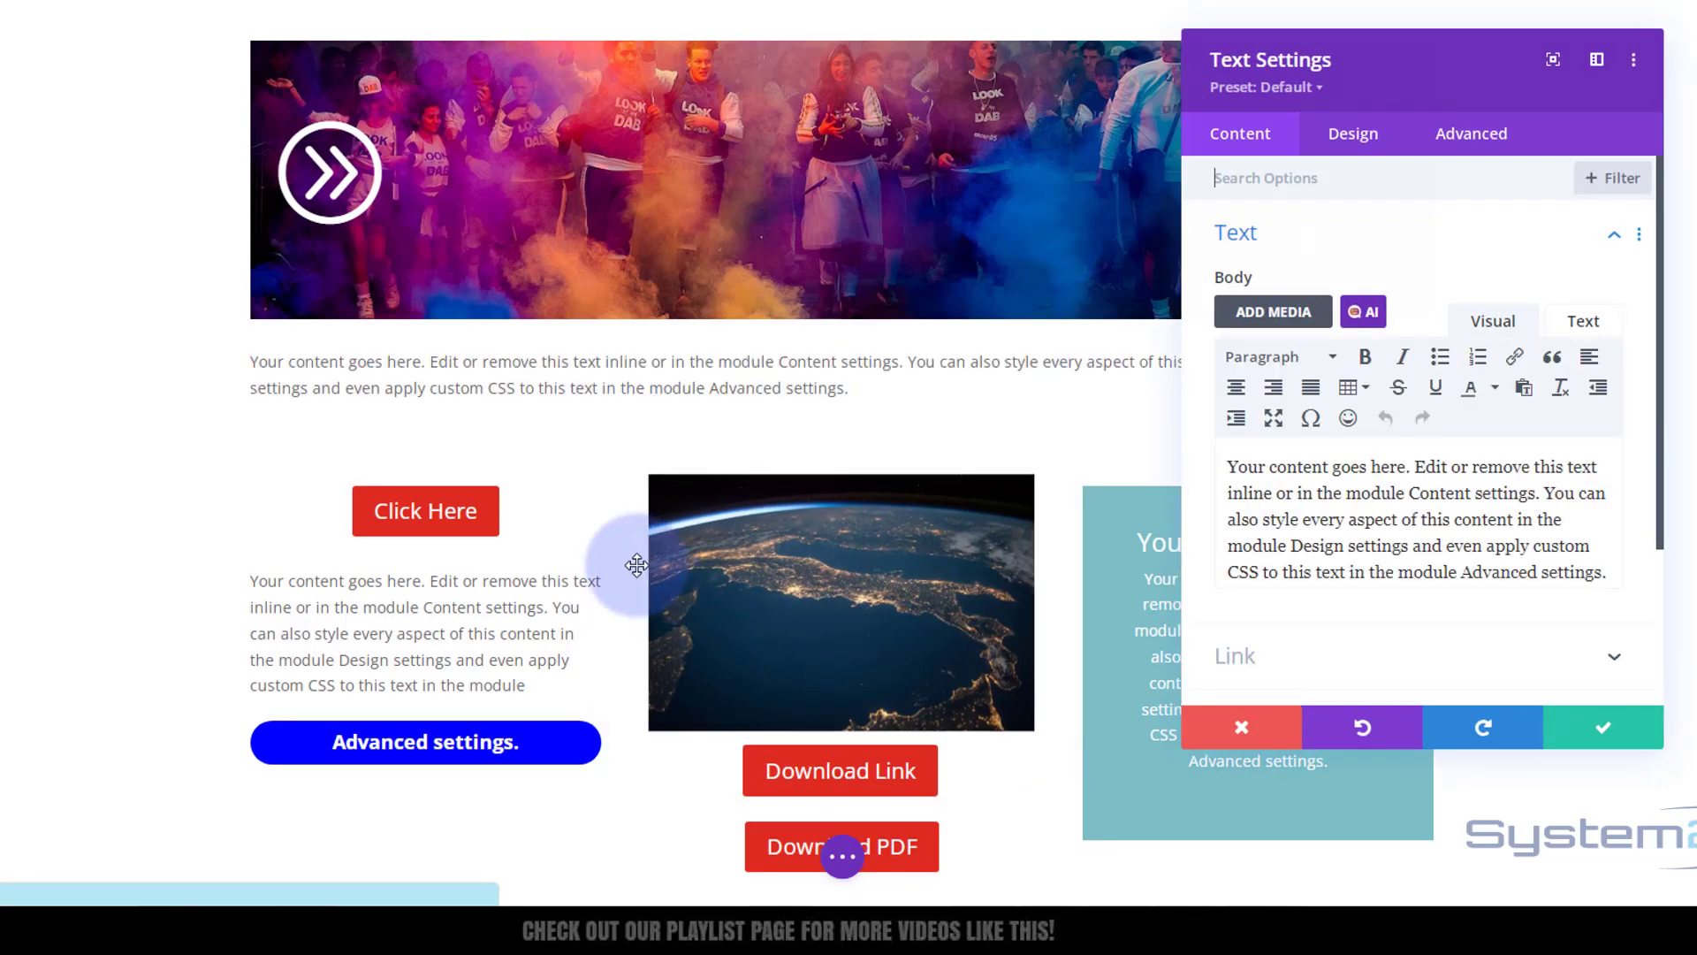
left_click(1590, 572)
left_click_drag(1583, 568, 1213, 470)
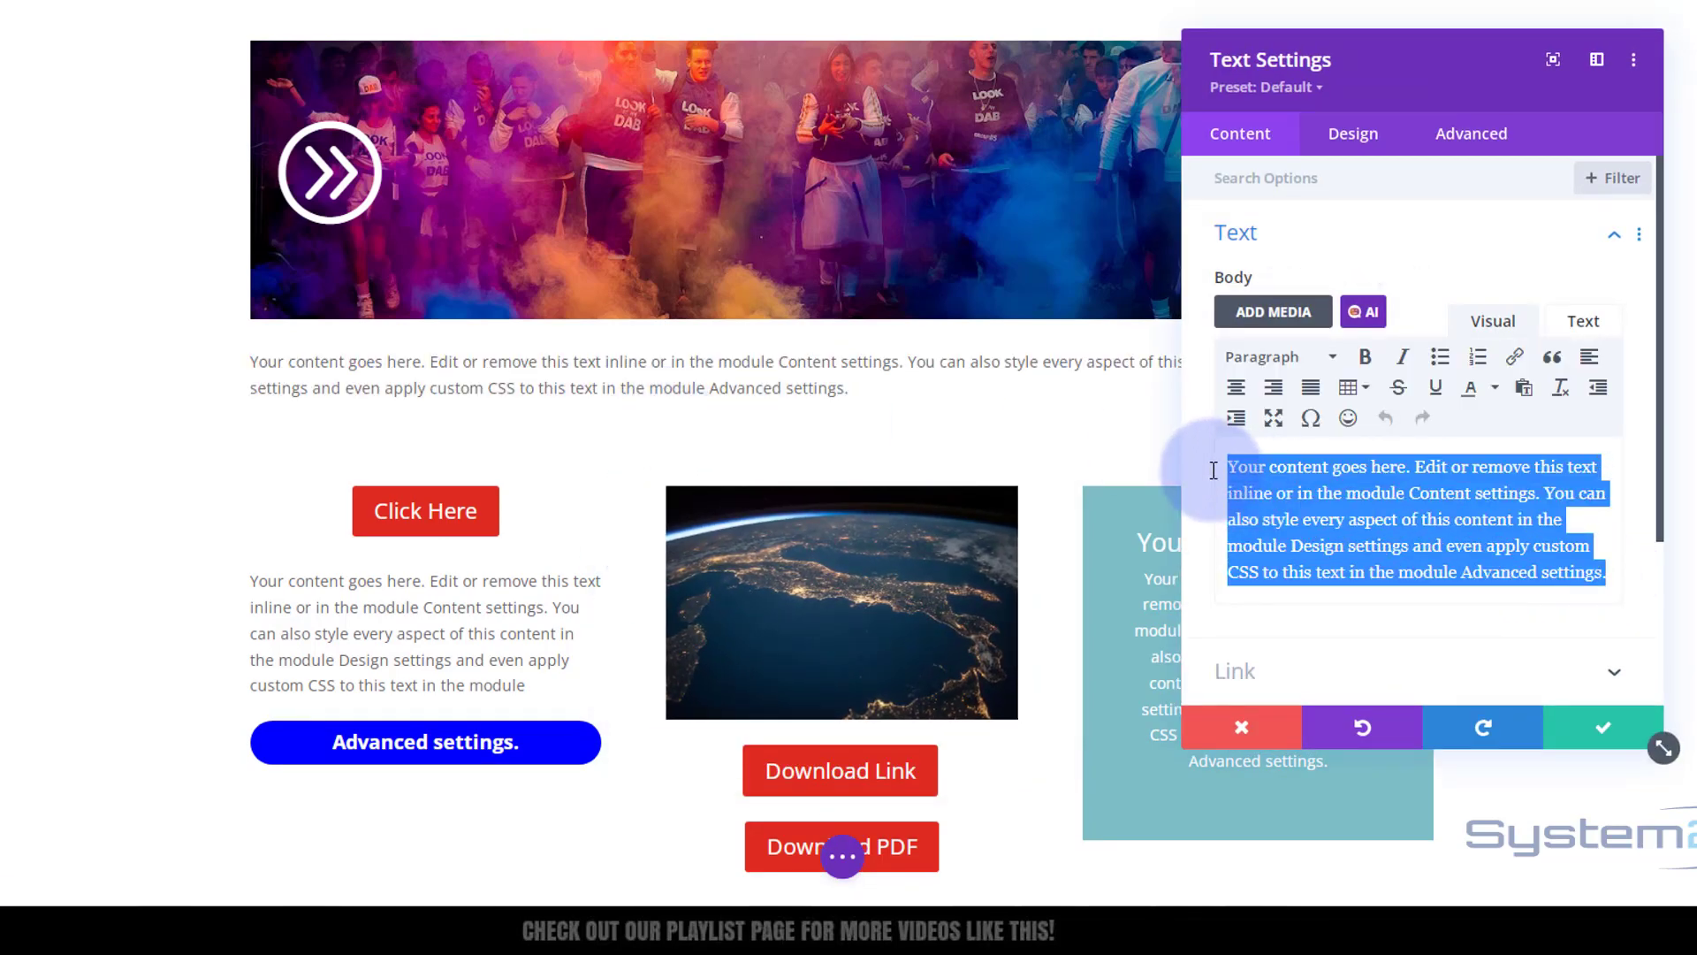
key("BackSpace")
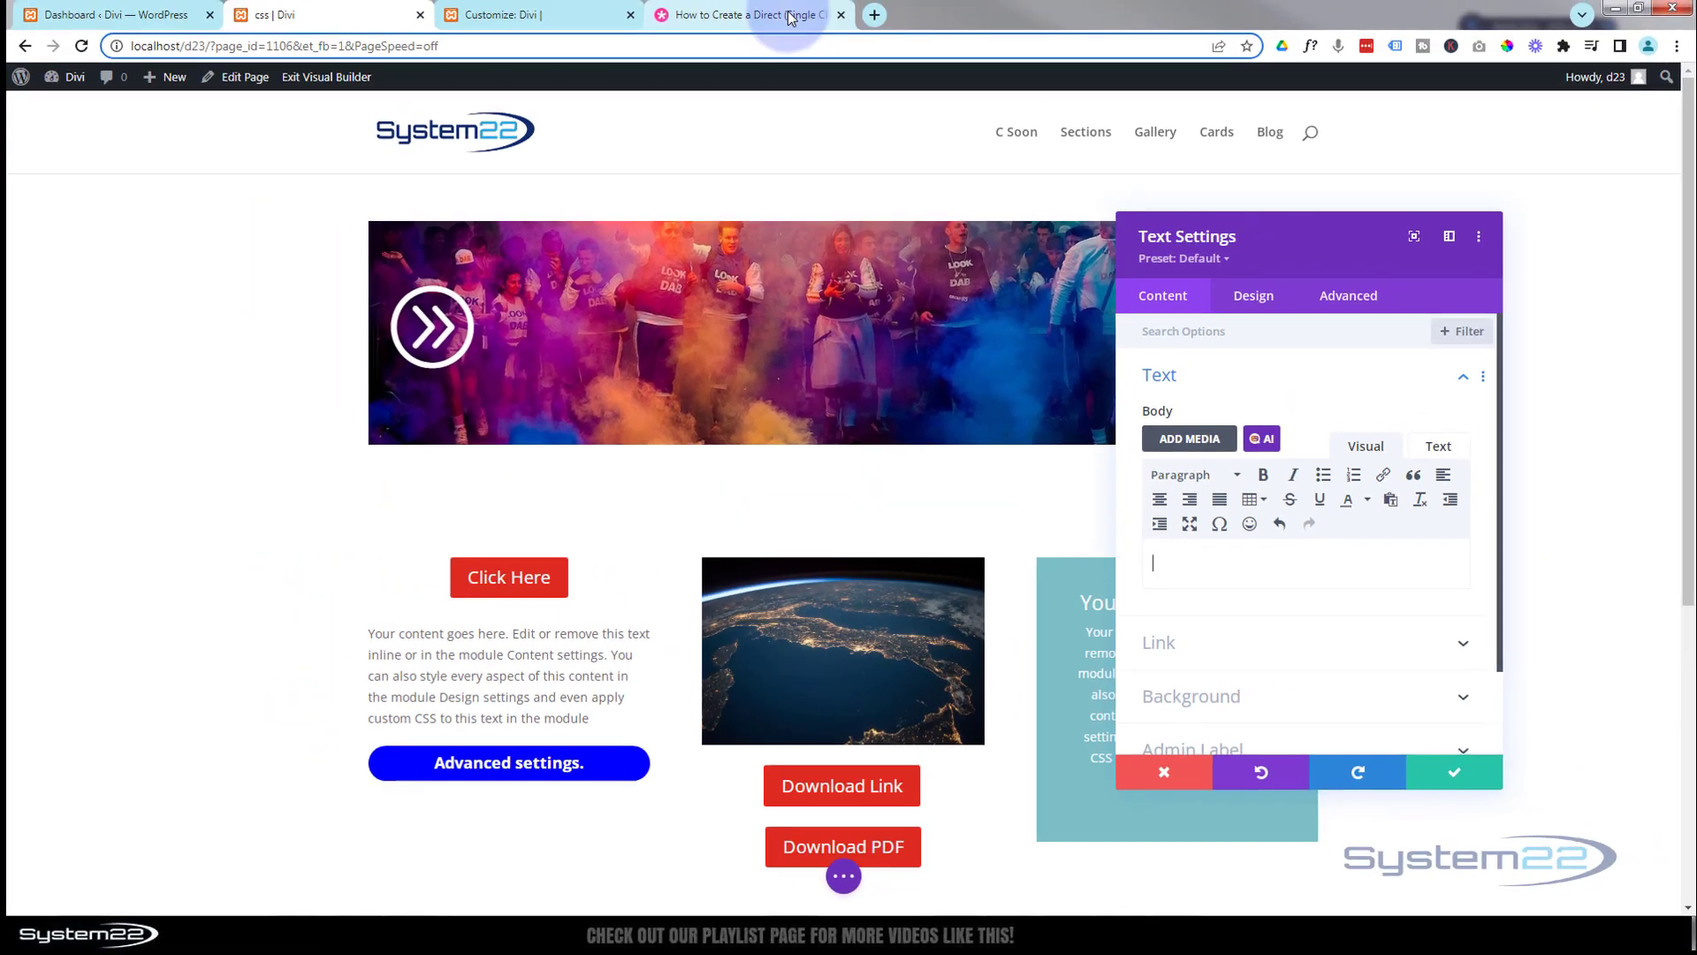
Select the et_pb_button download-link code line under 'Turning your Link into a Divi Button'
left_click(791, 17)
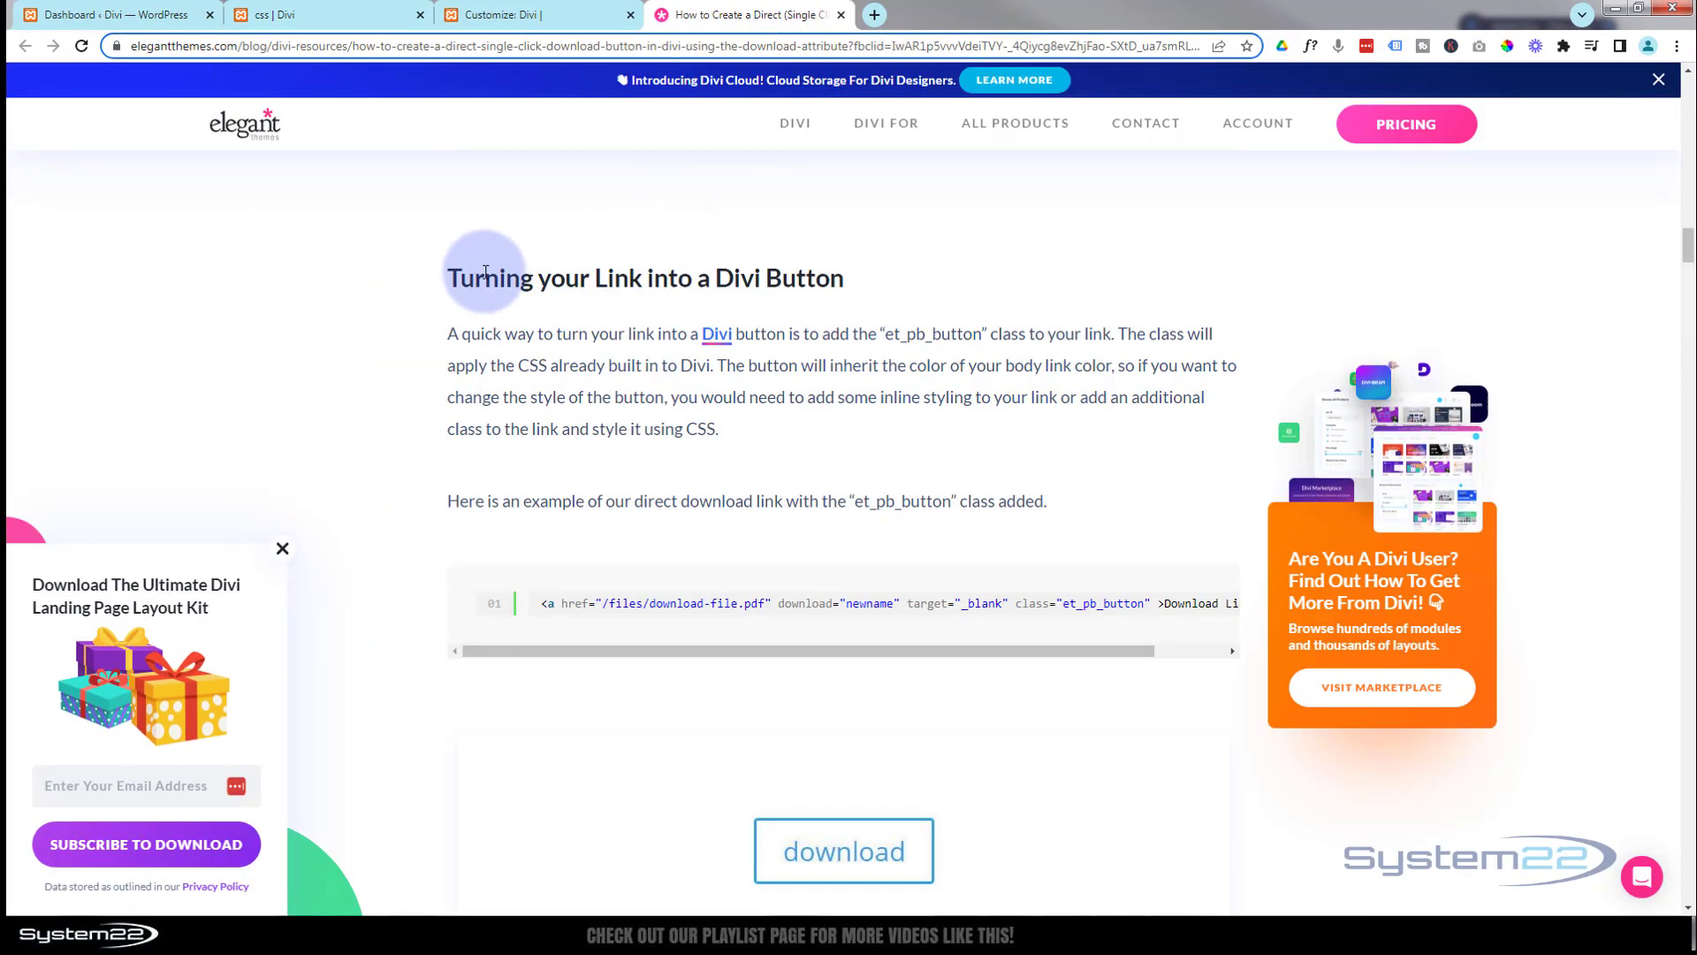
left_click_drag(447, 275, 896, 293)
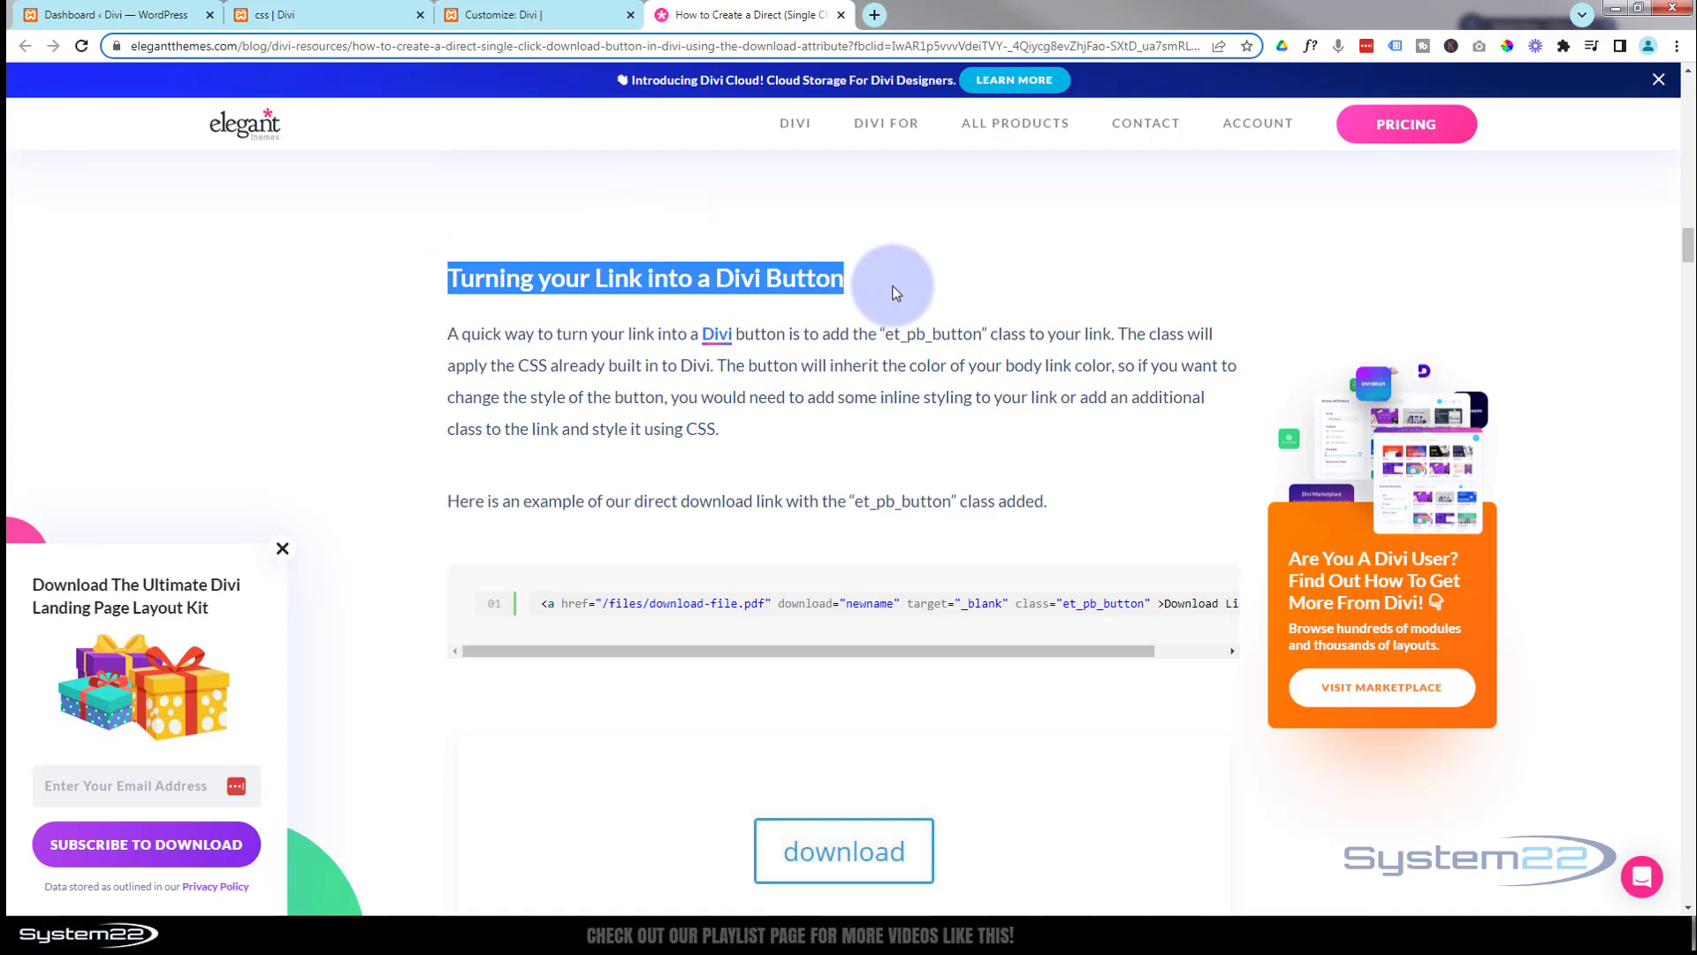
scroll(889, 279, "down", 2)
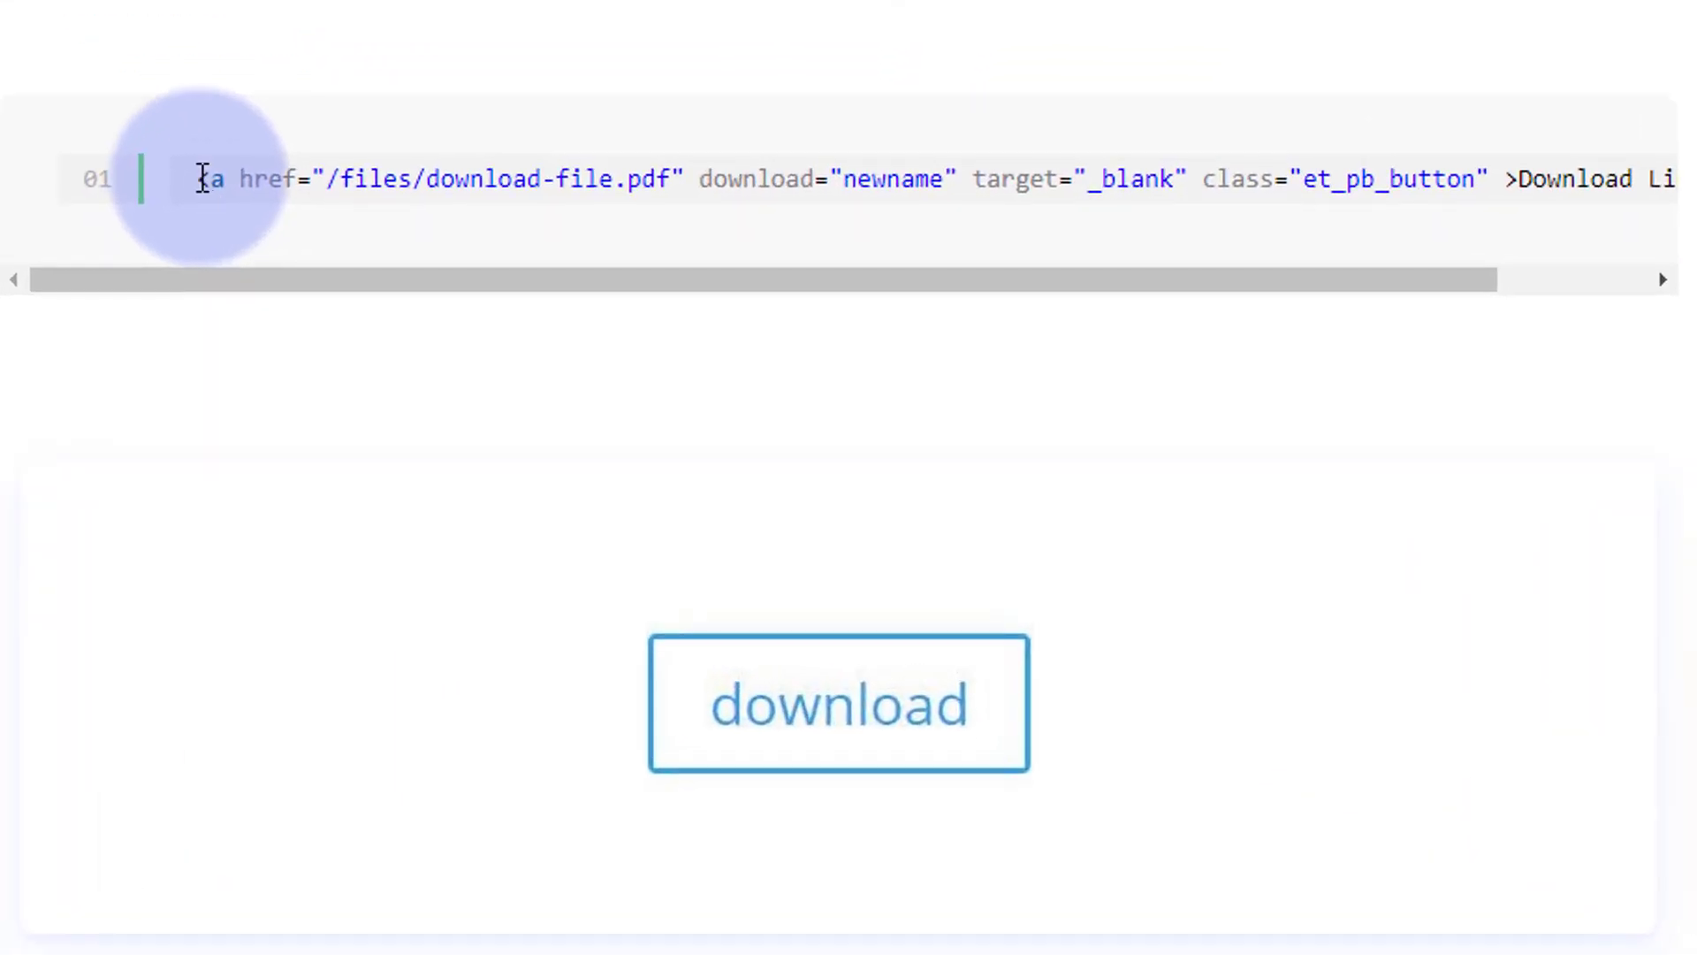
left_click_drag(543, 426, 620, 420)
left_click_drag(367, 164, 1643, 203)
key("ctrl+c")
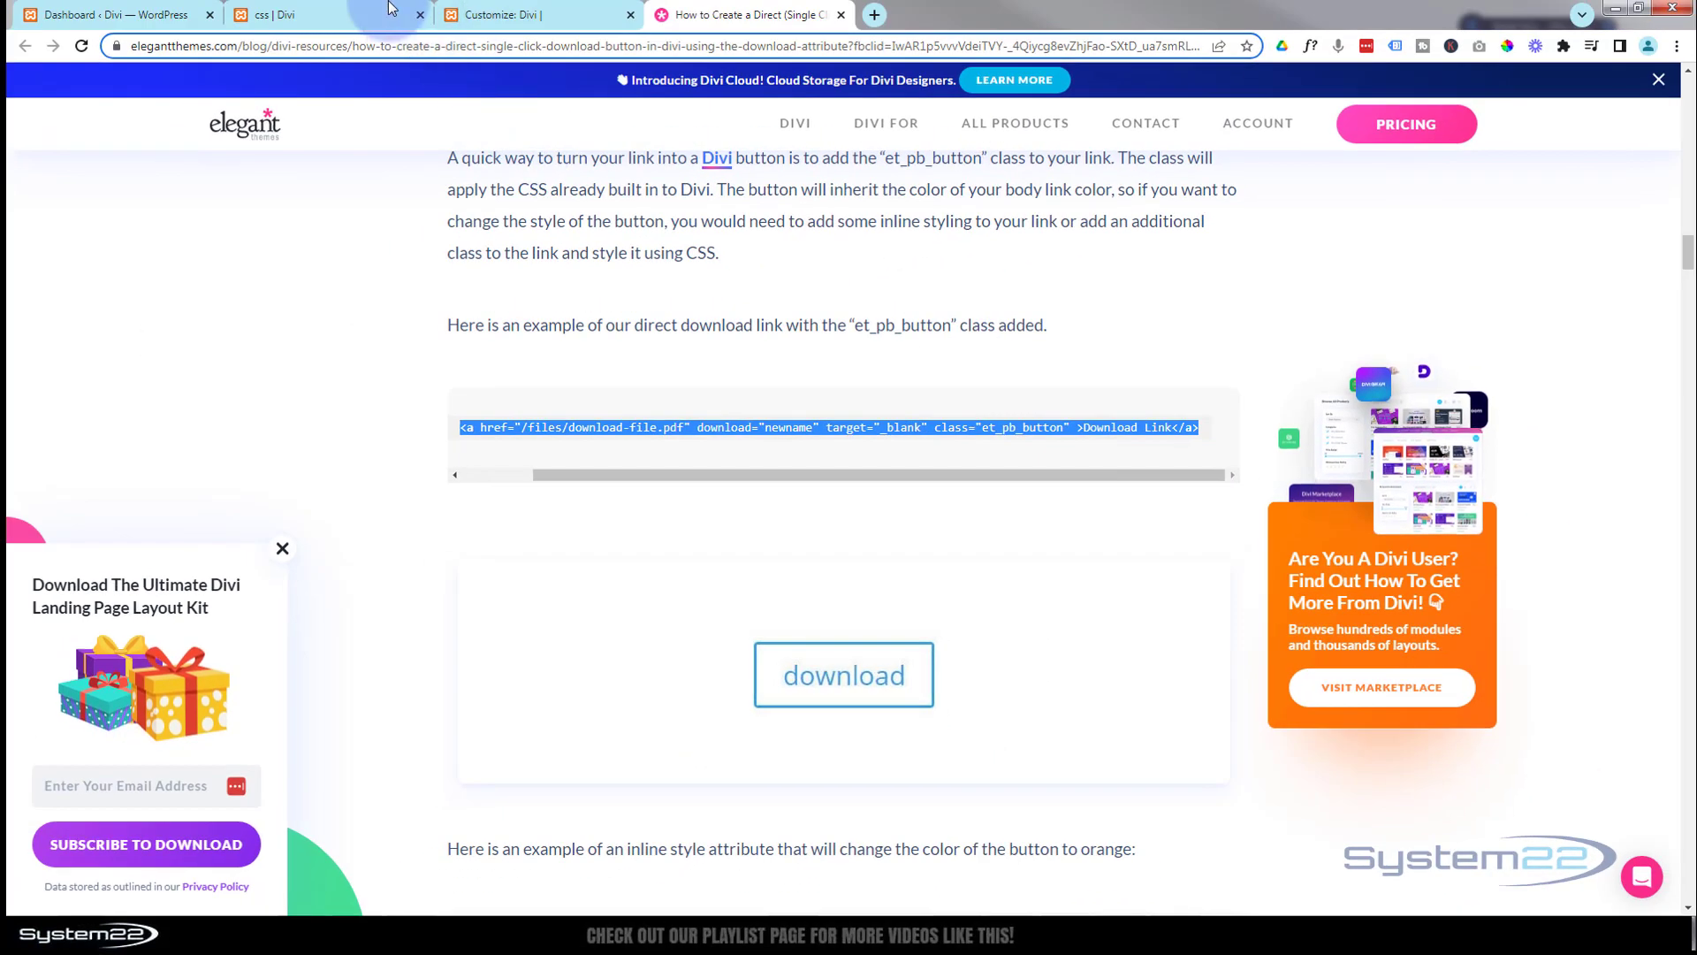
left_click(345, 15)
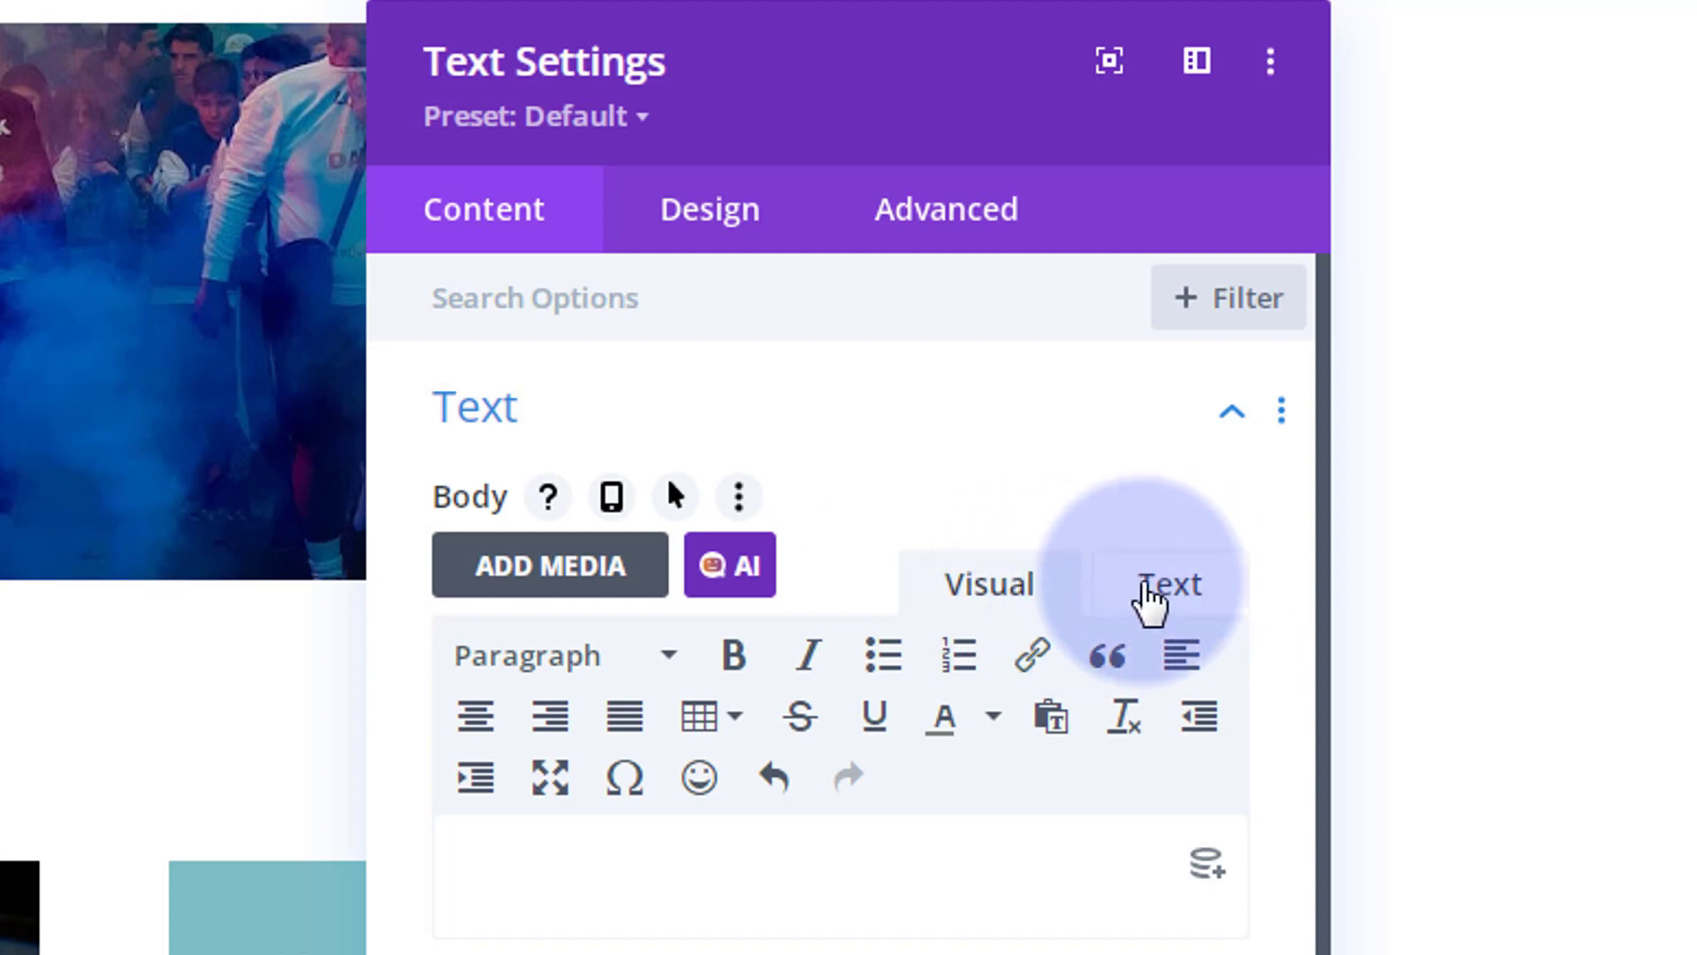
Paste the copied et_pb_button link HTML into the Text module's raw Text editor
left_click(1169, 585)
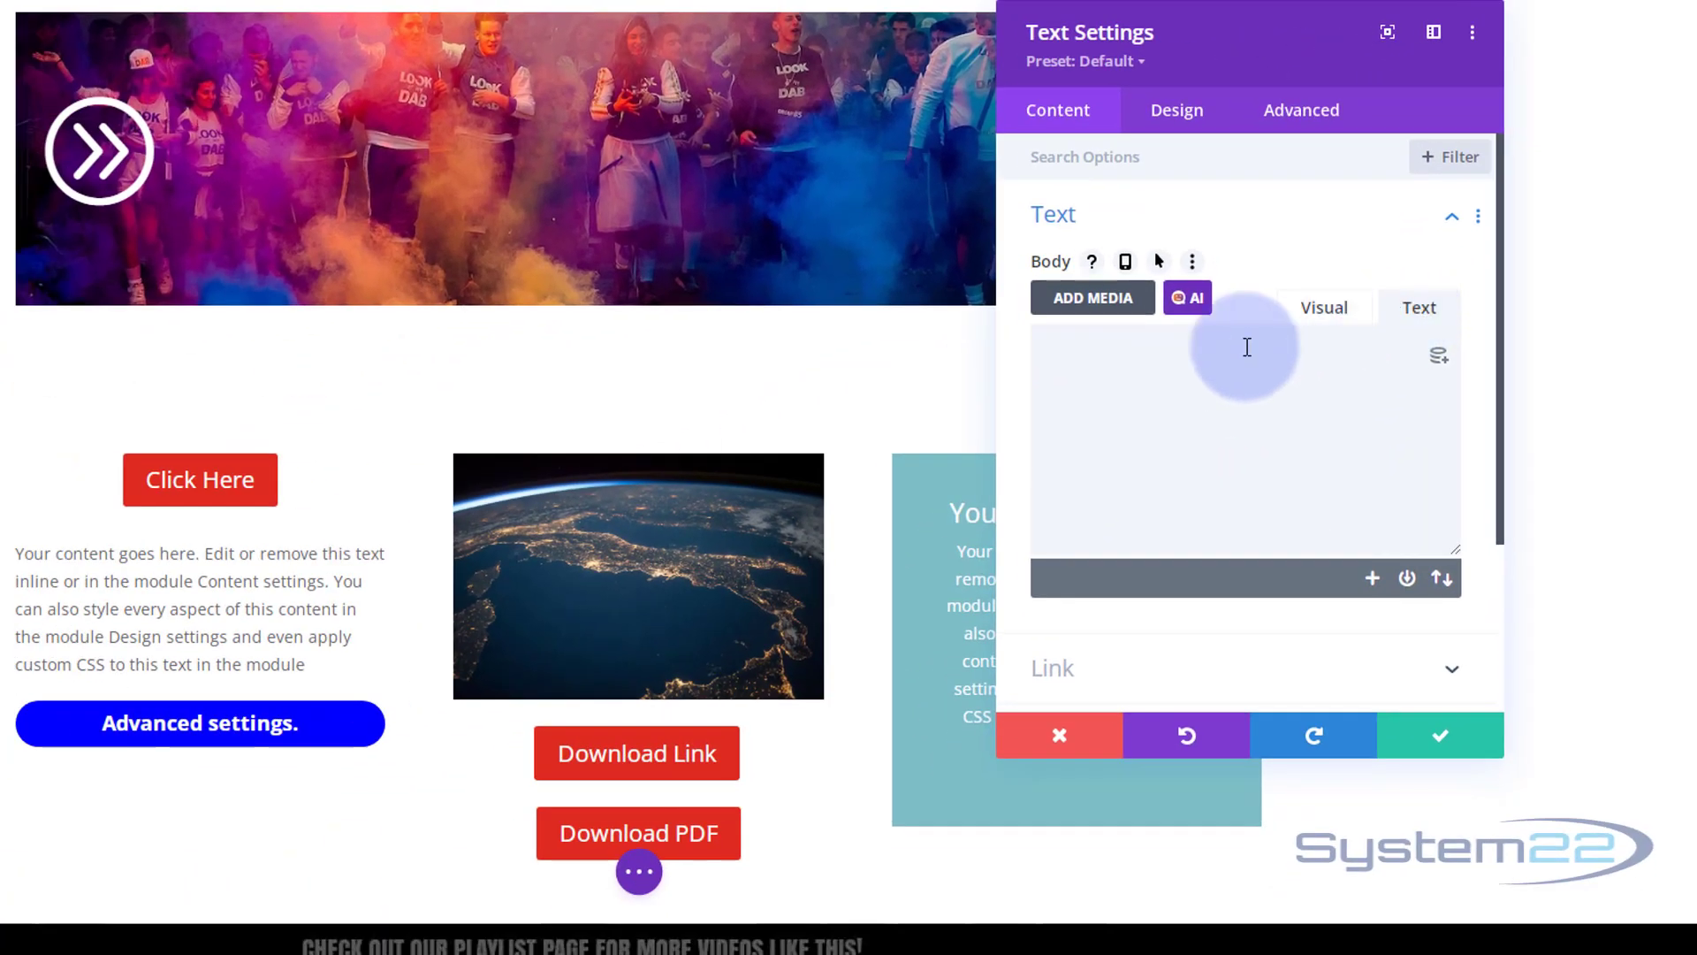
left_click(962, 473)
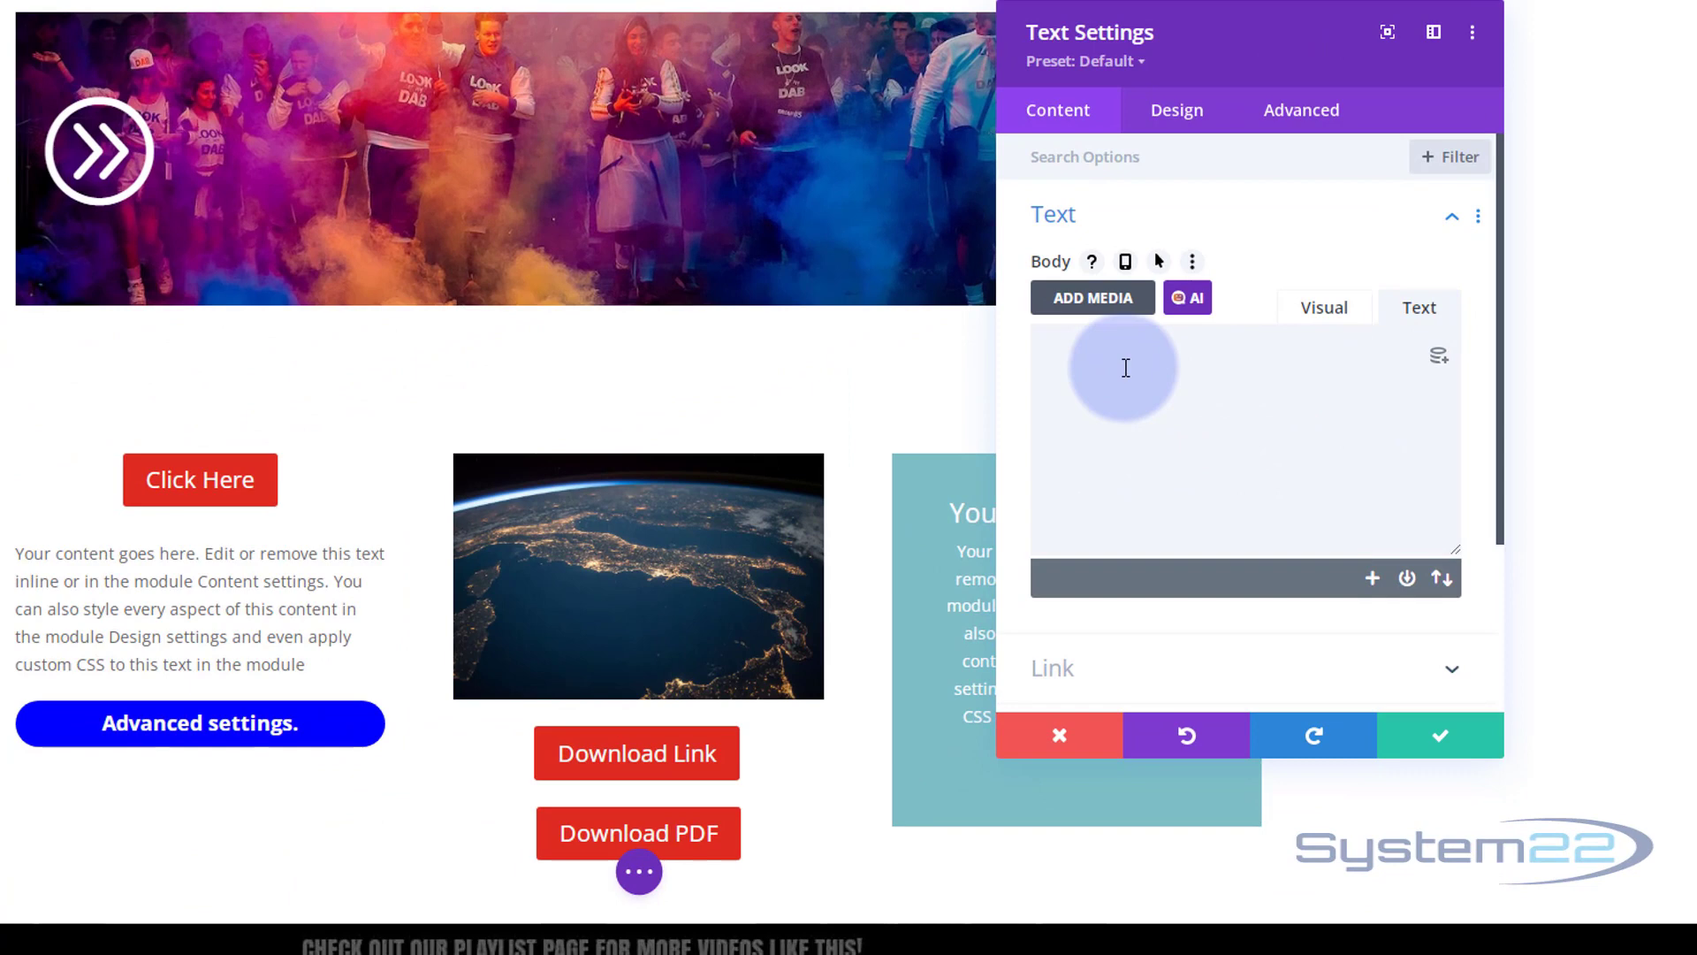
key("ctrl+v")
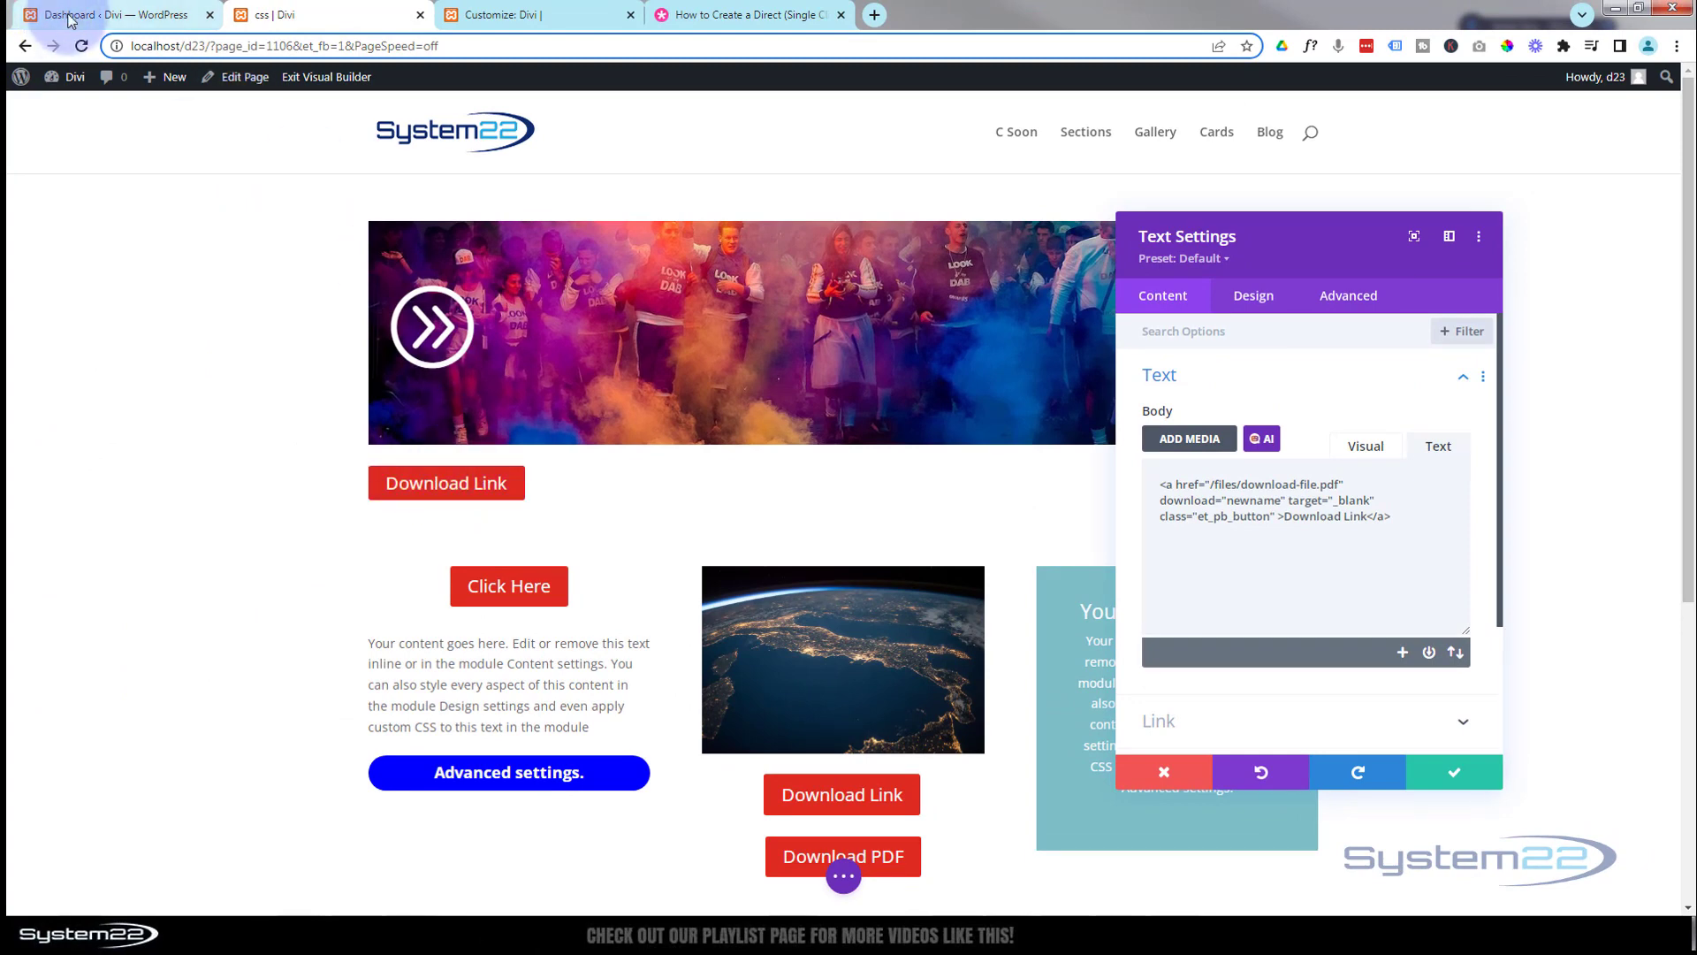
left_click(70, 18)
mouse_move(65, 389)
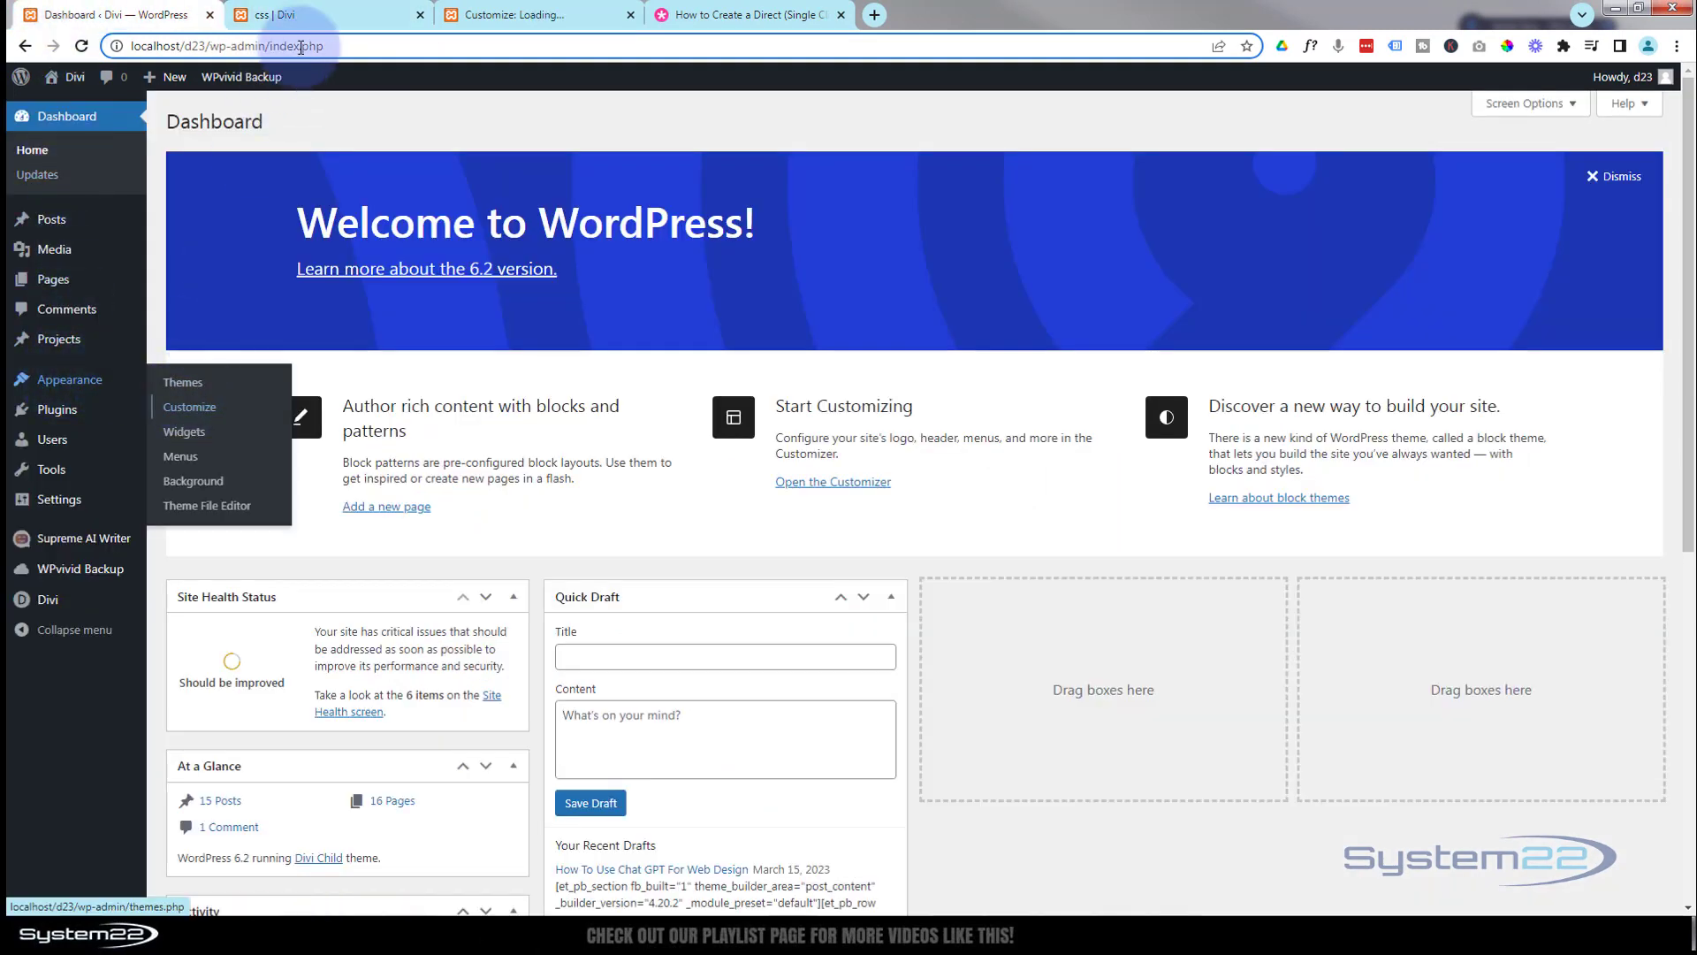
Look over the Customizer's Buttons Style and Buttons Hover Style settings, then return to the Divi builder
left_click(513, 16)
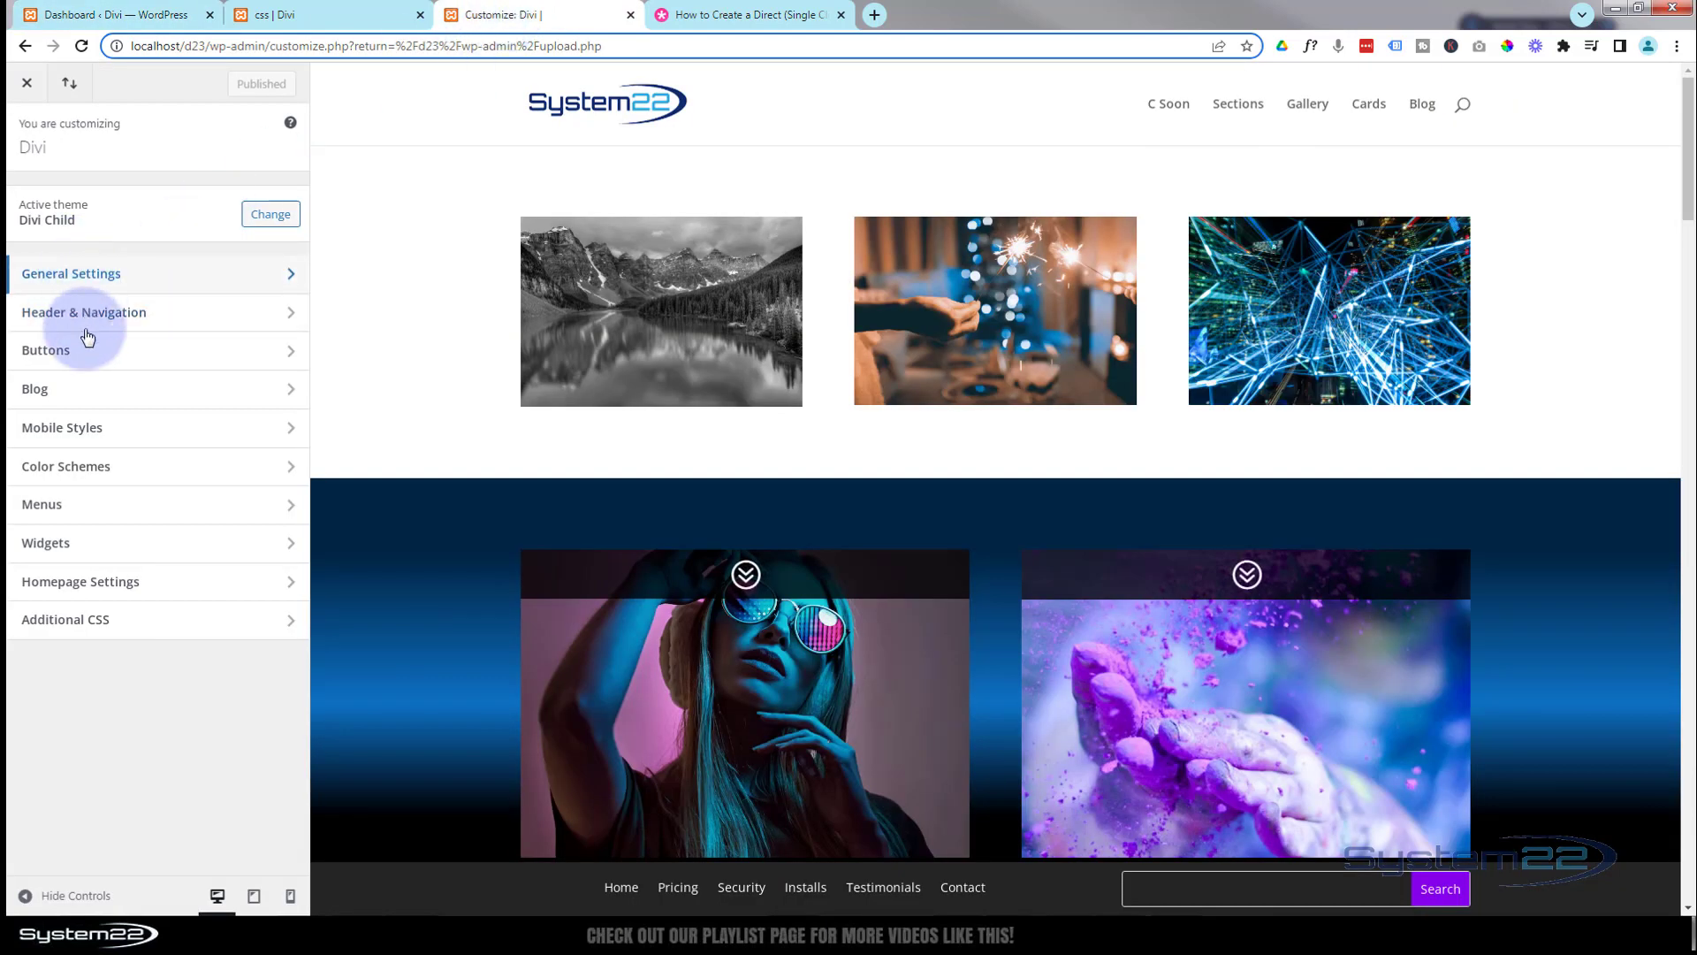
left_click(168, 355)
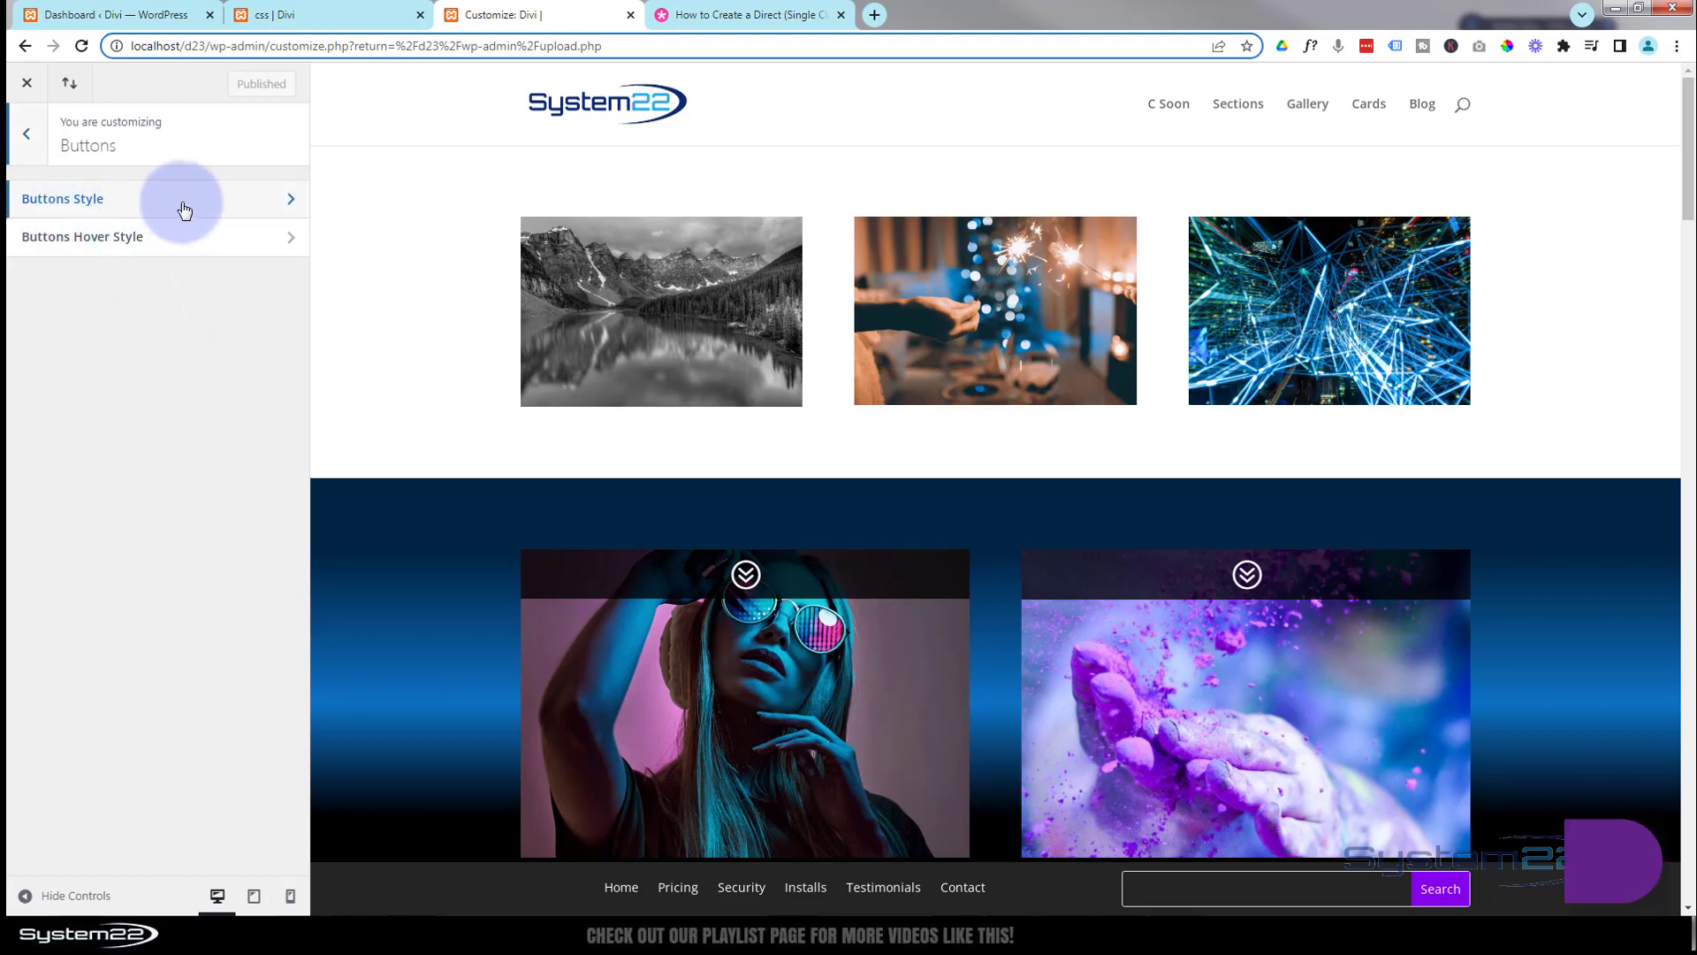
left_click(181, 203)
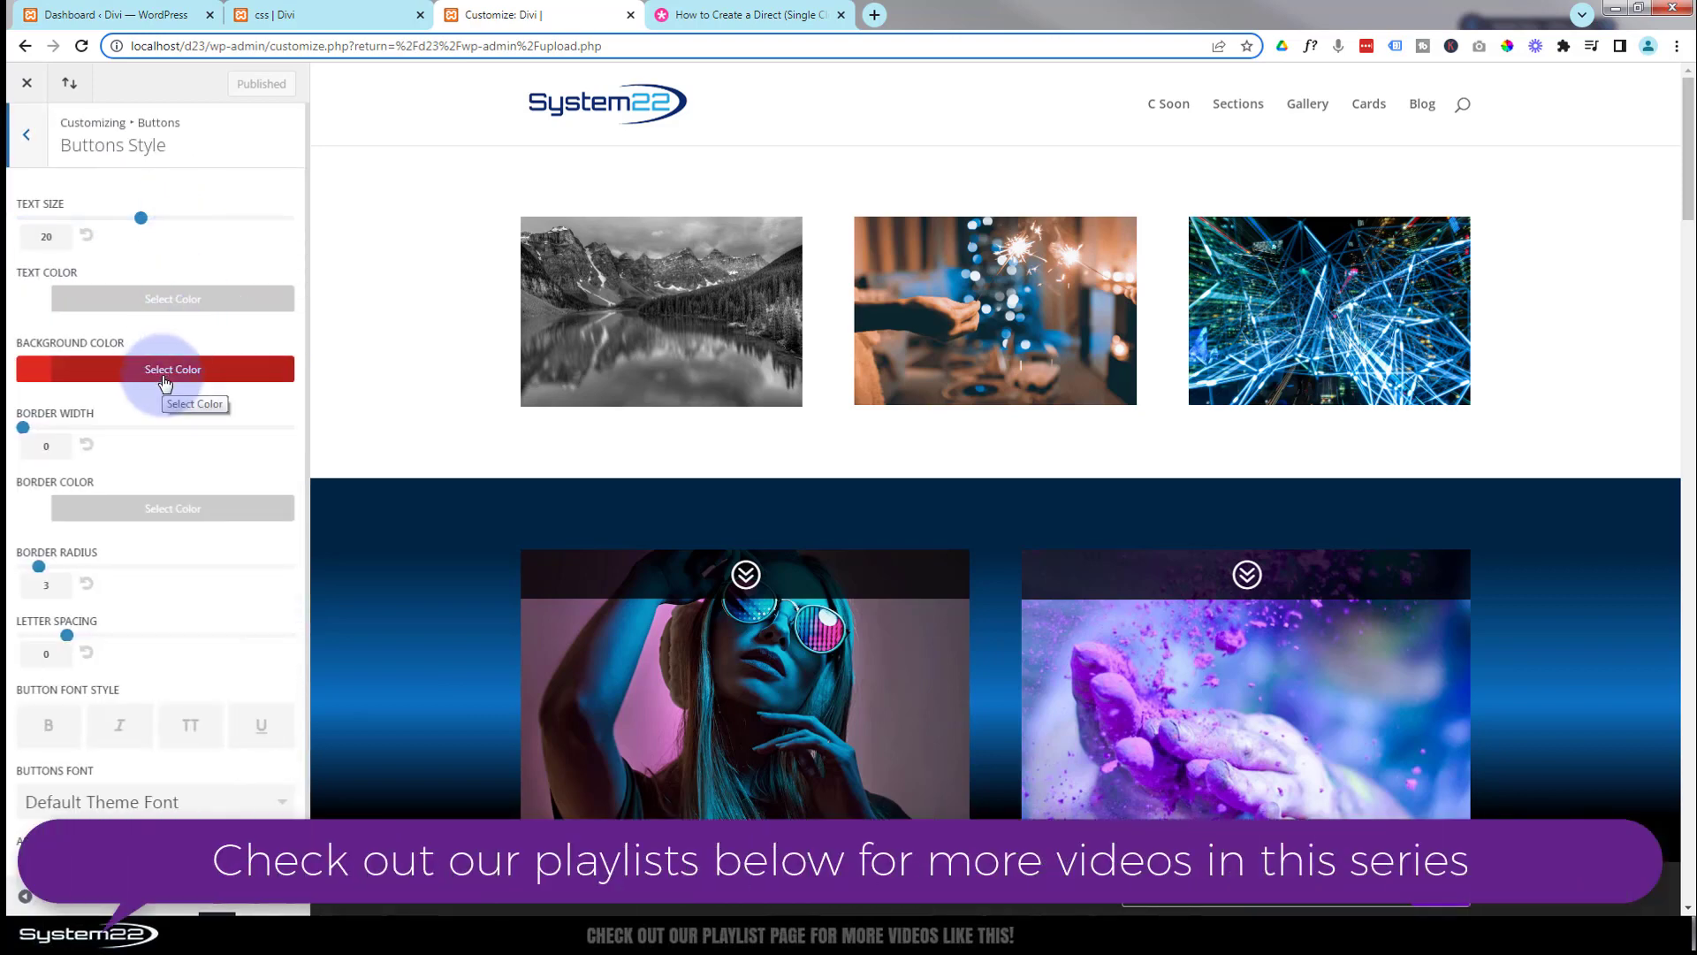
left_click(27, 134)
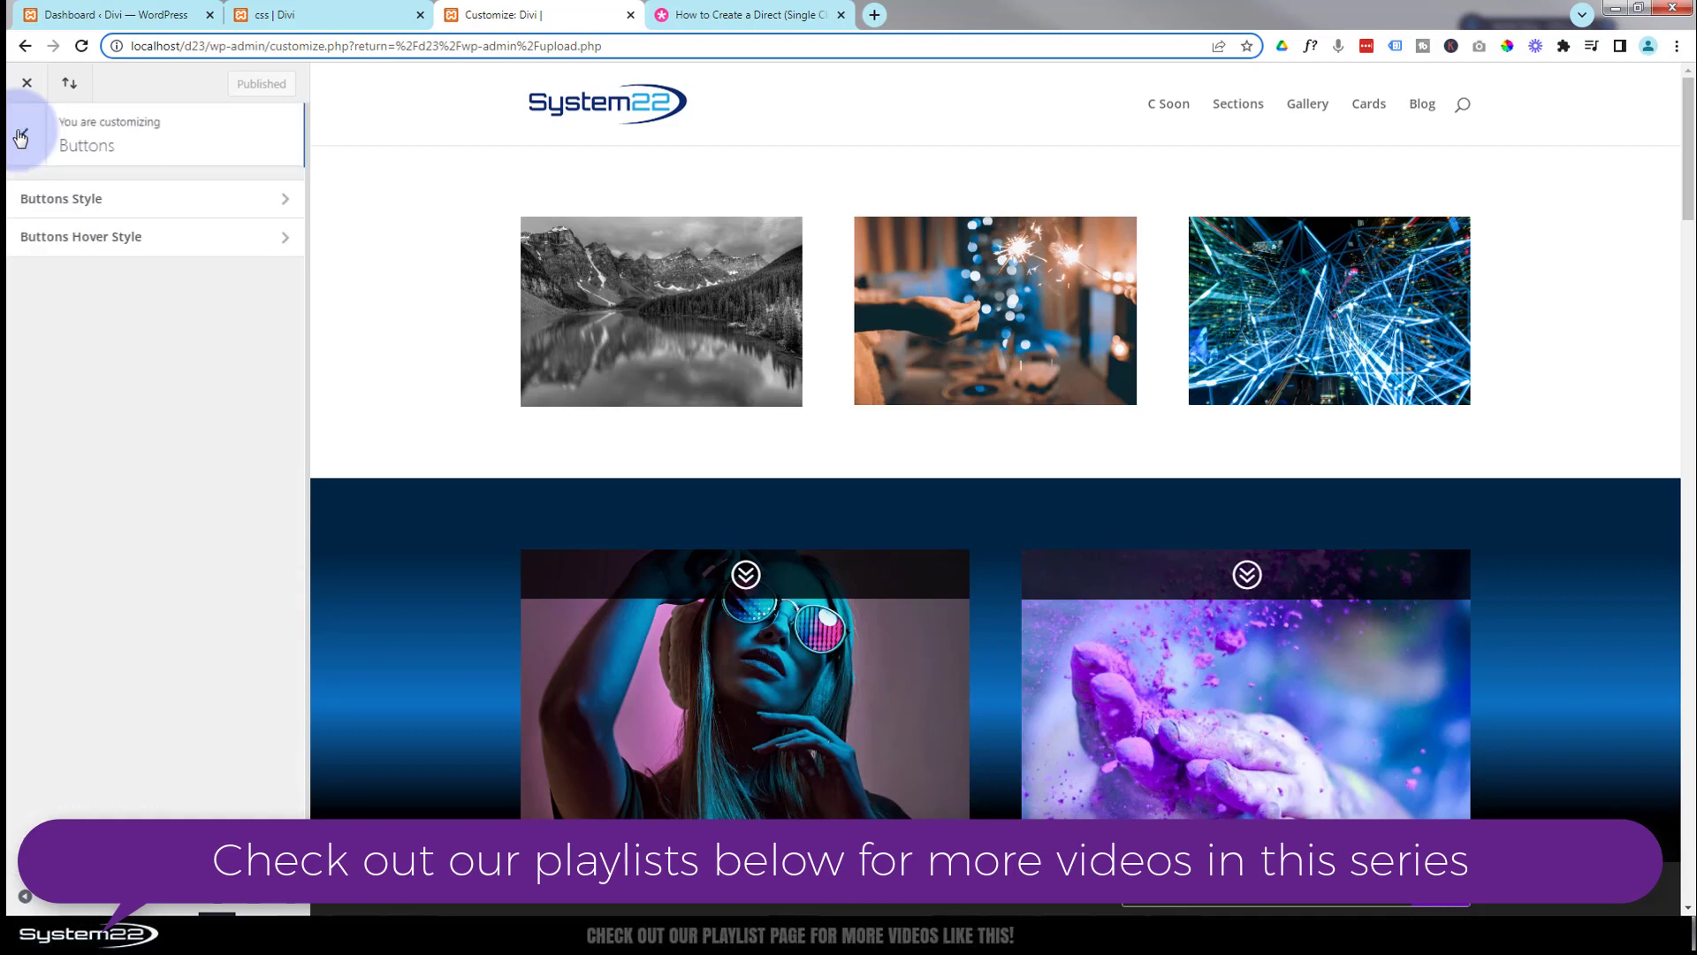
left_click(80, 241)
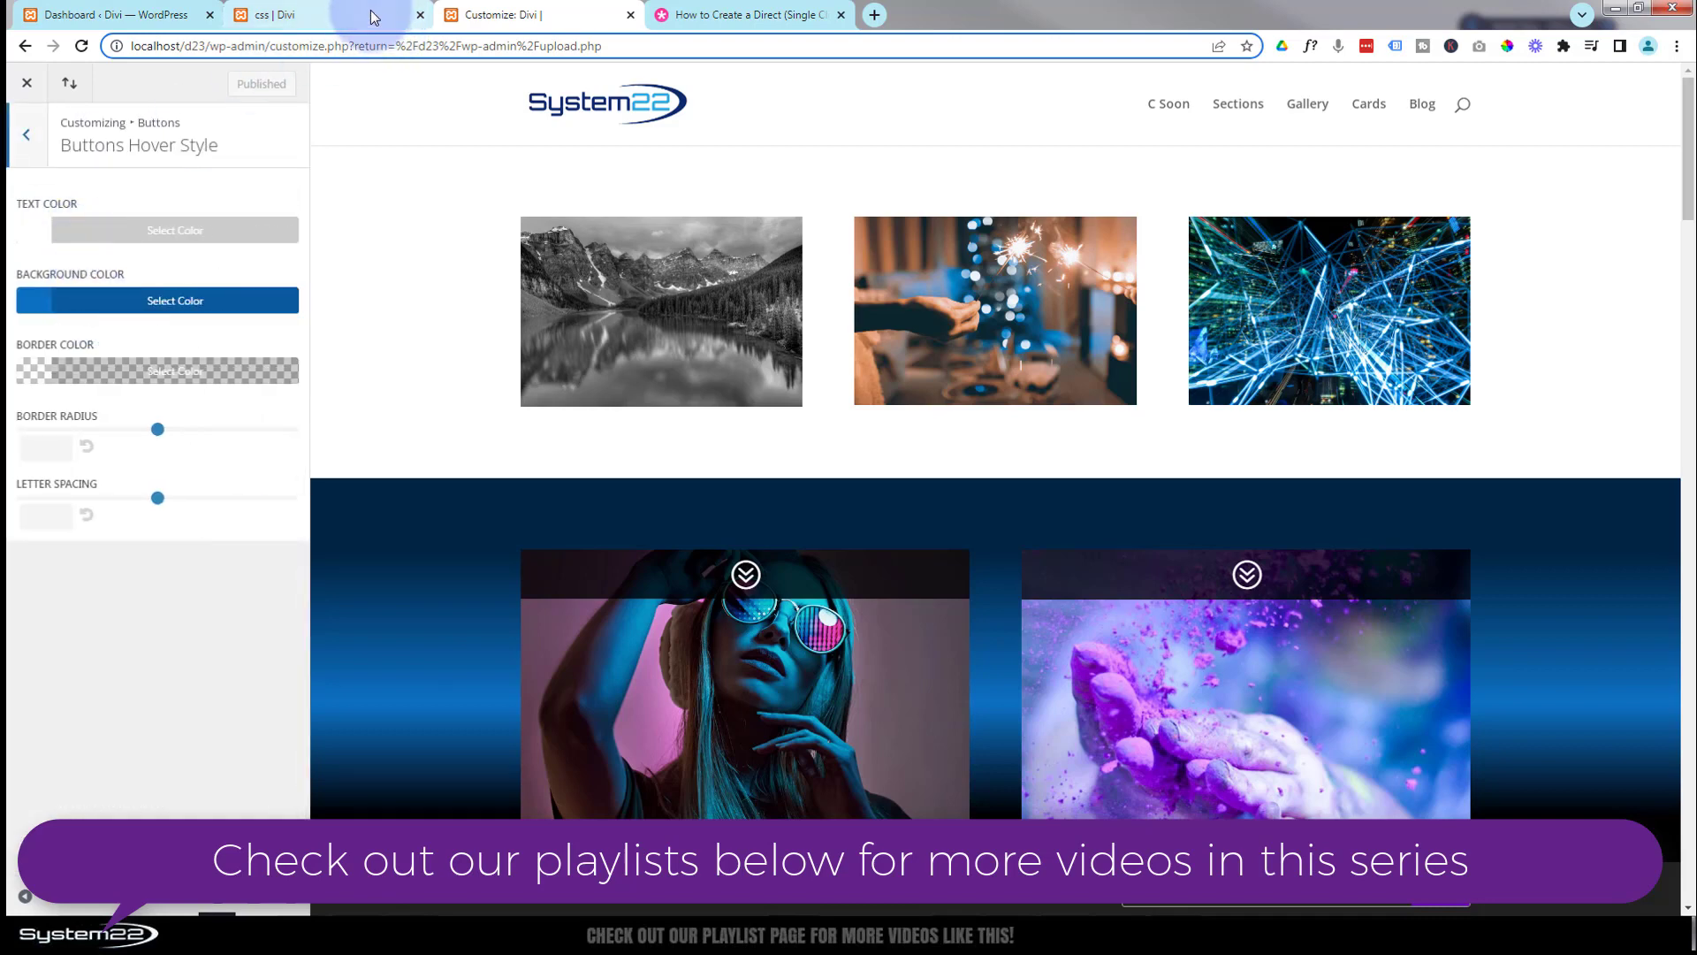
mouse_move(344, 15)
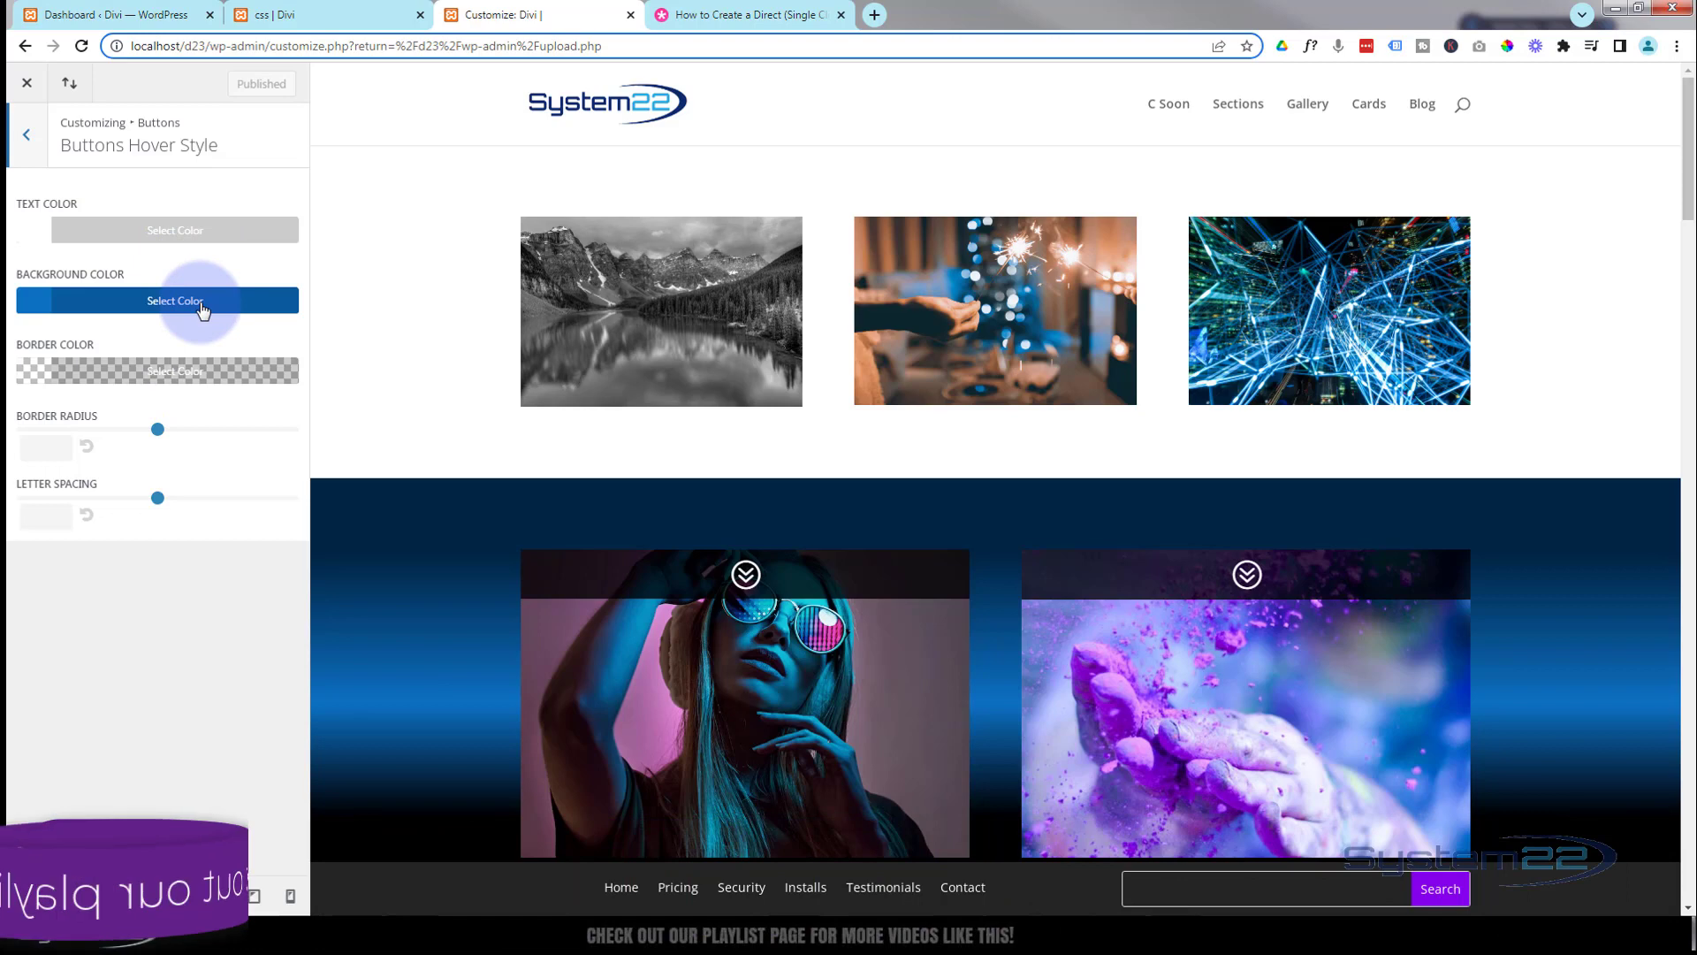
left_click(301, 16)
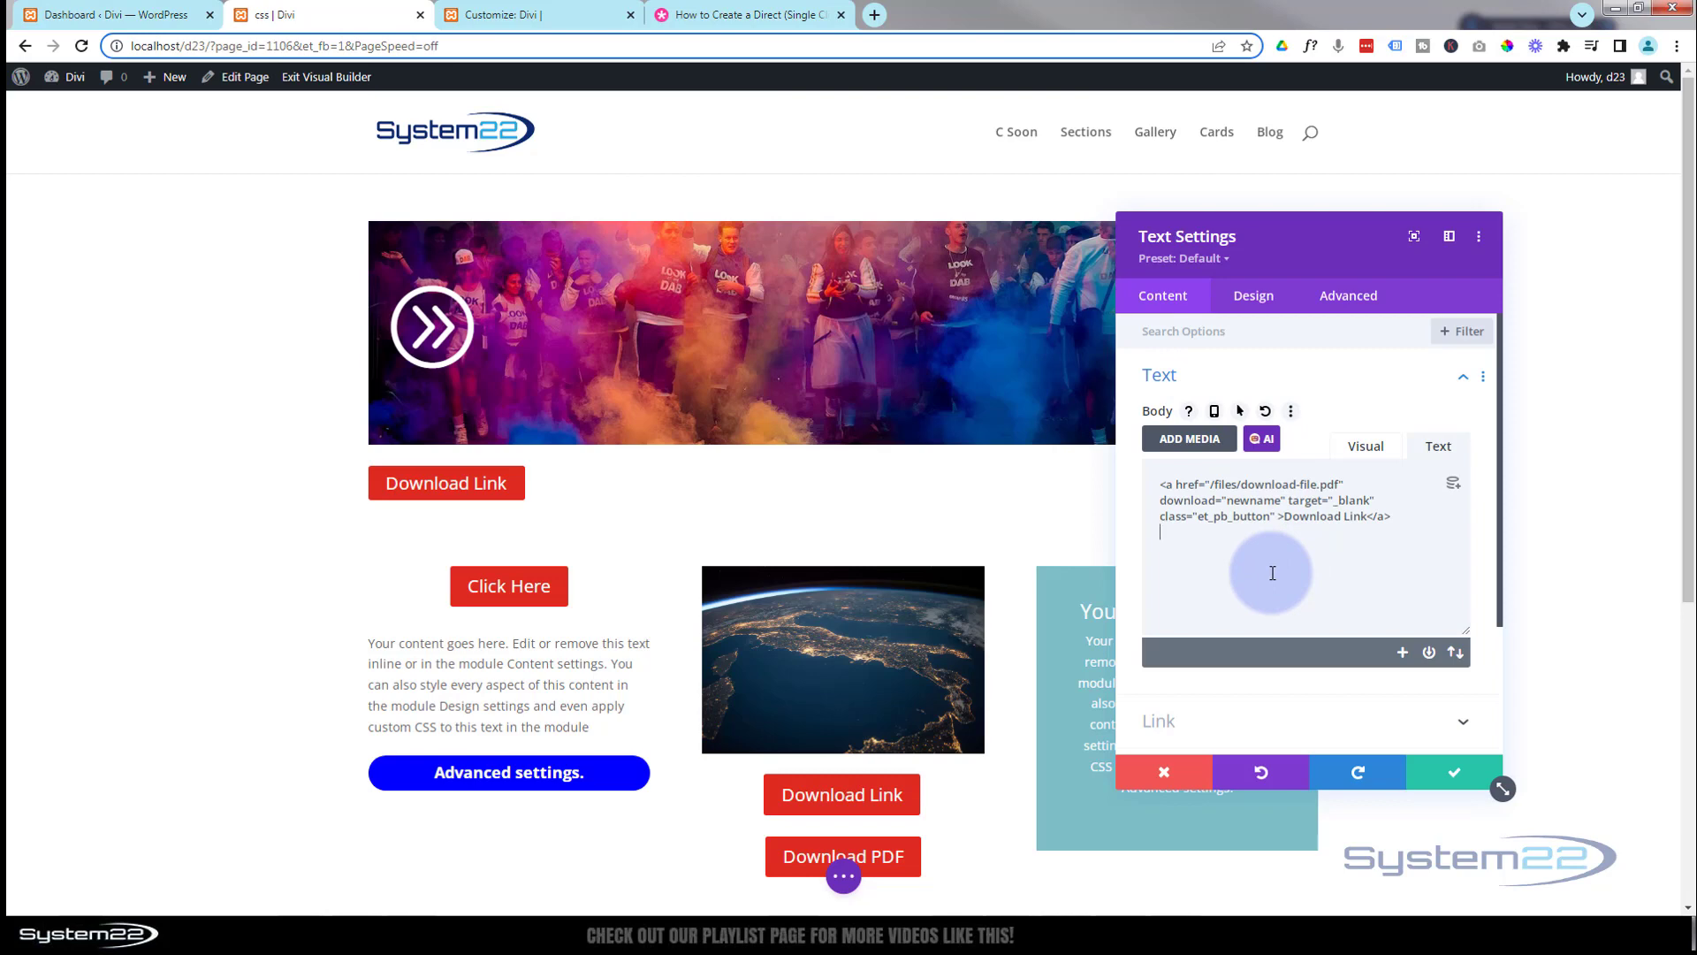
Move the Text Settings modal left and widen it so the link code fits one line
left_click_drag(1277, 259, 716, 210)
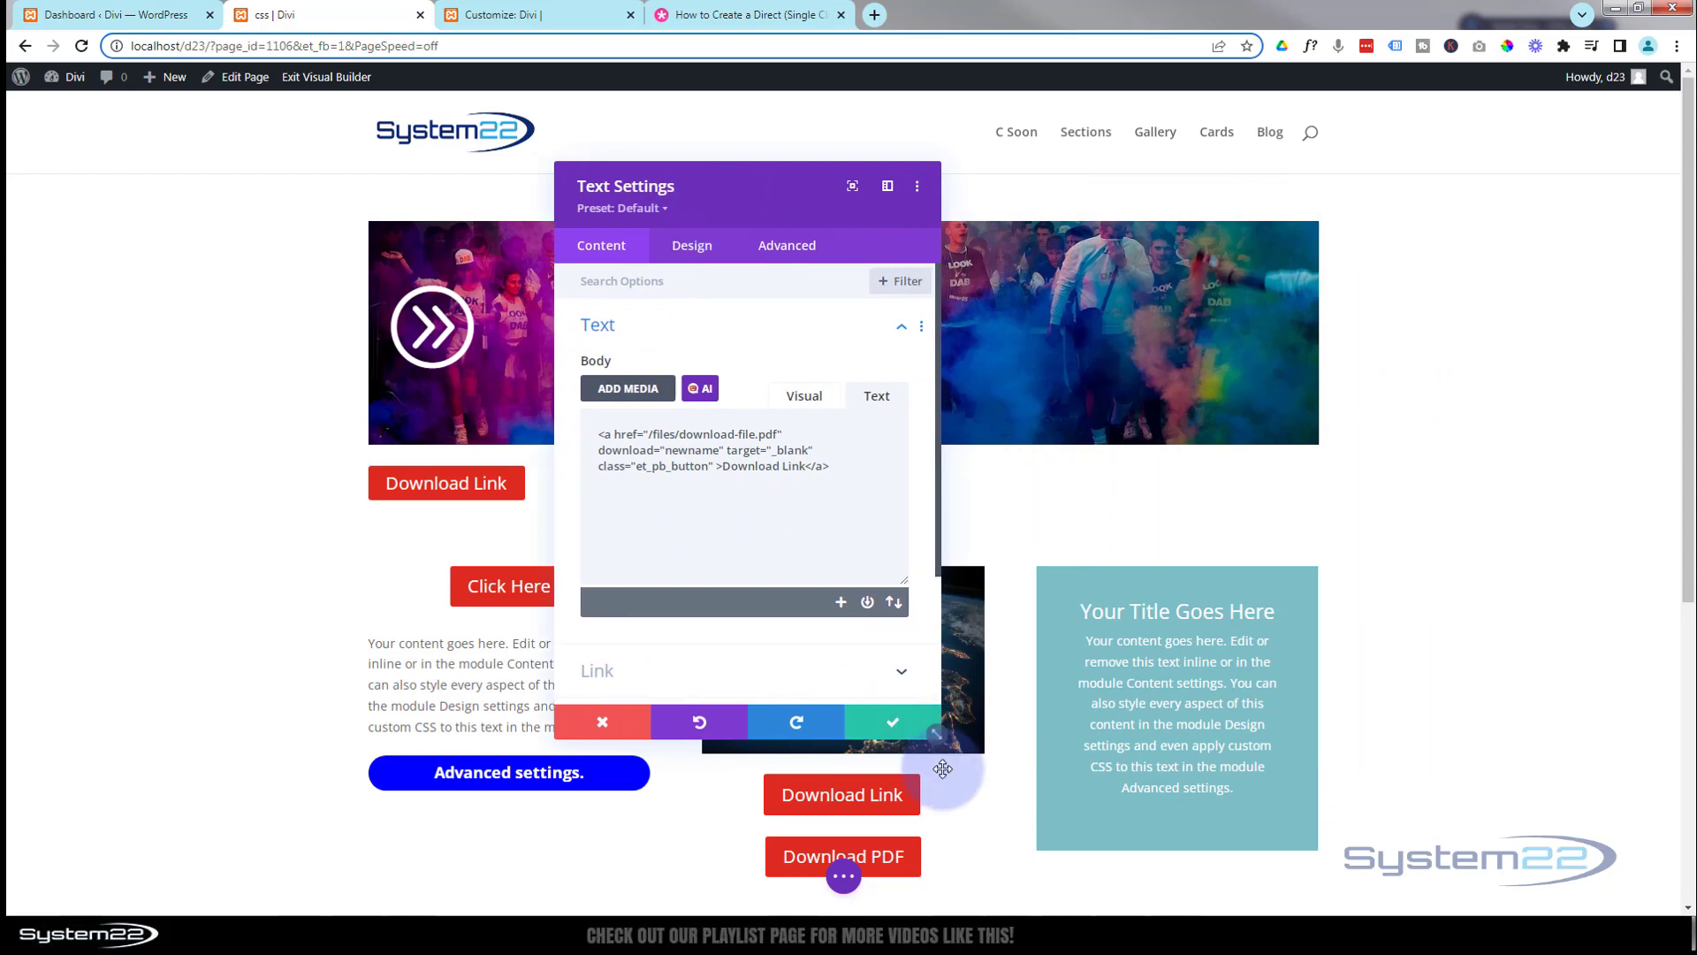
left_click_drag(940, 733, 1326, 610)
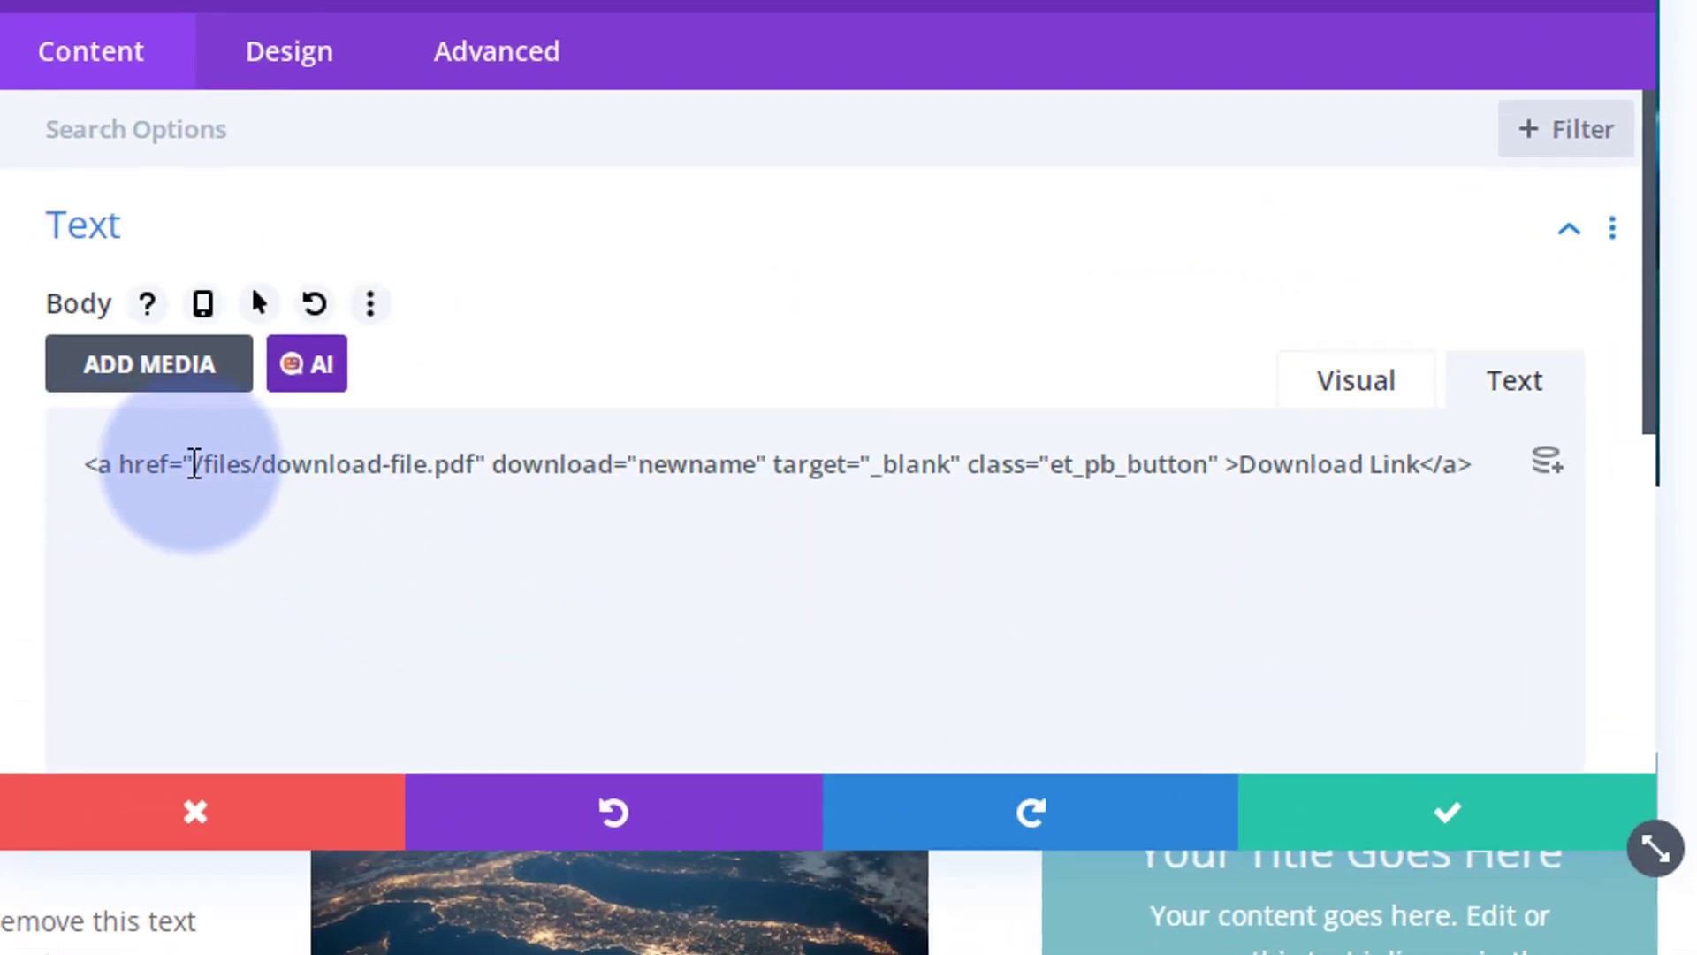
left_click_drag(194, 463, 476, 464)
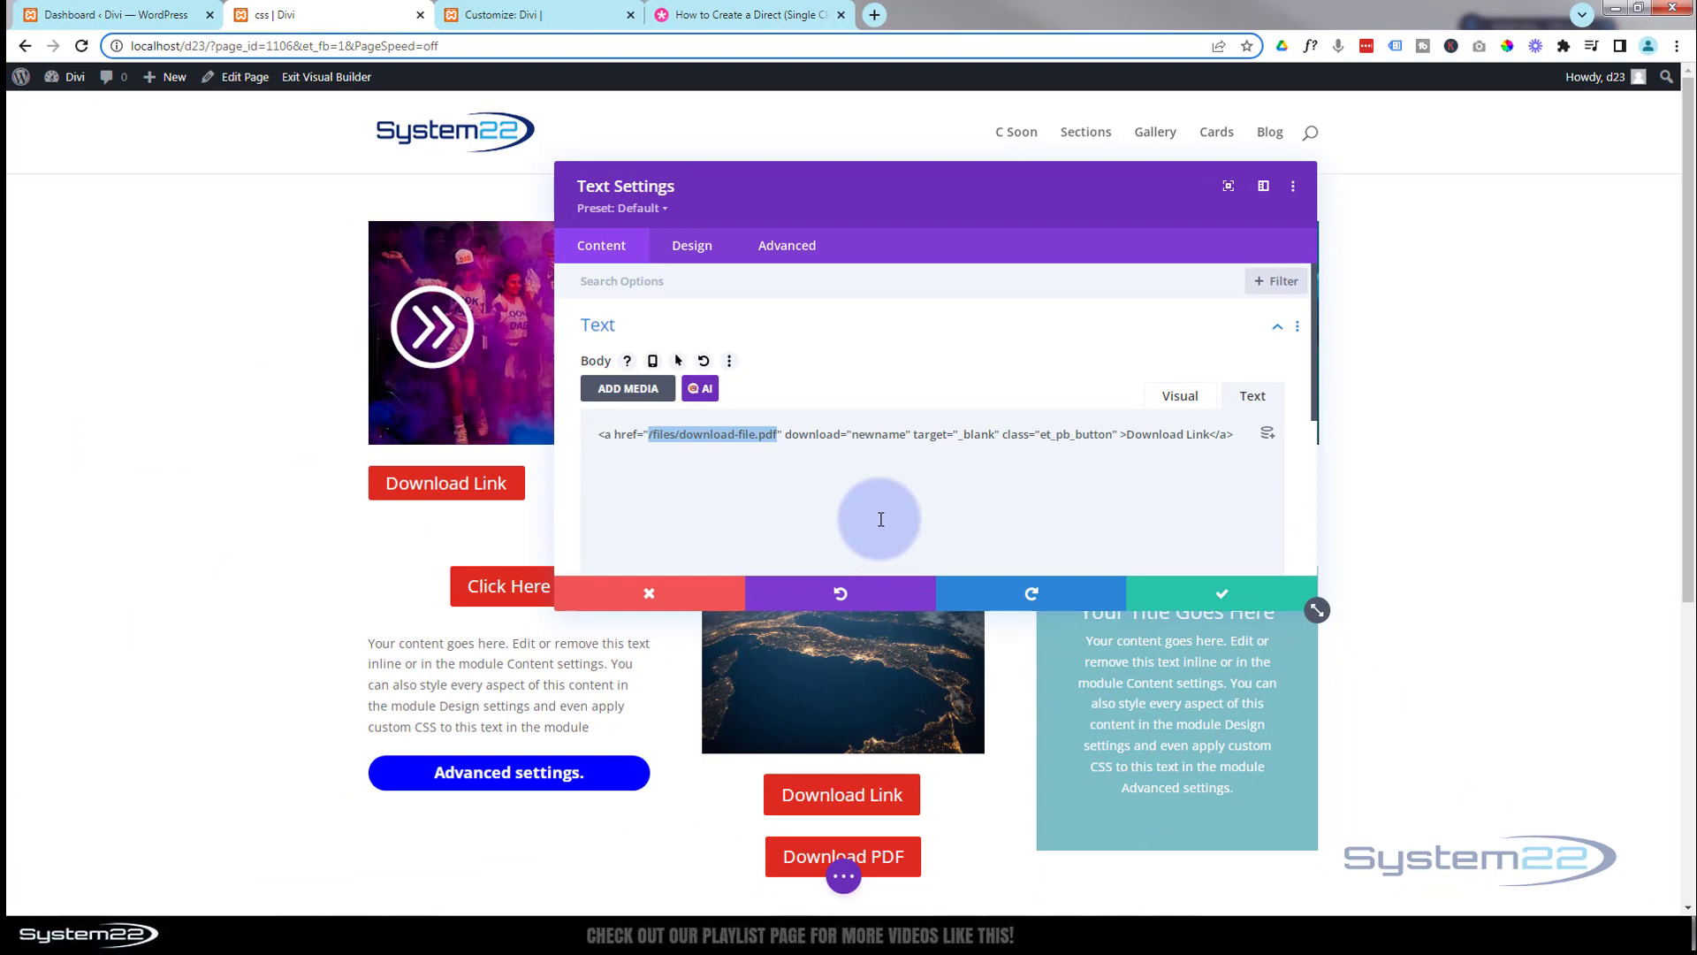
Upload Description.pdf to the Media Library and copy its file URL from the attachment details
left_click(114, 15)
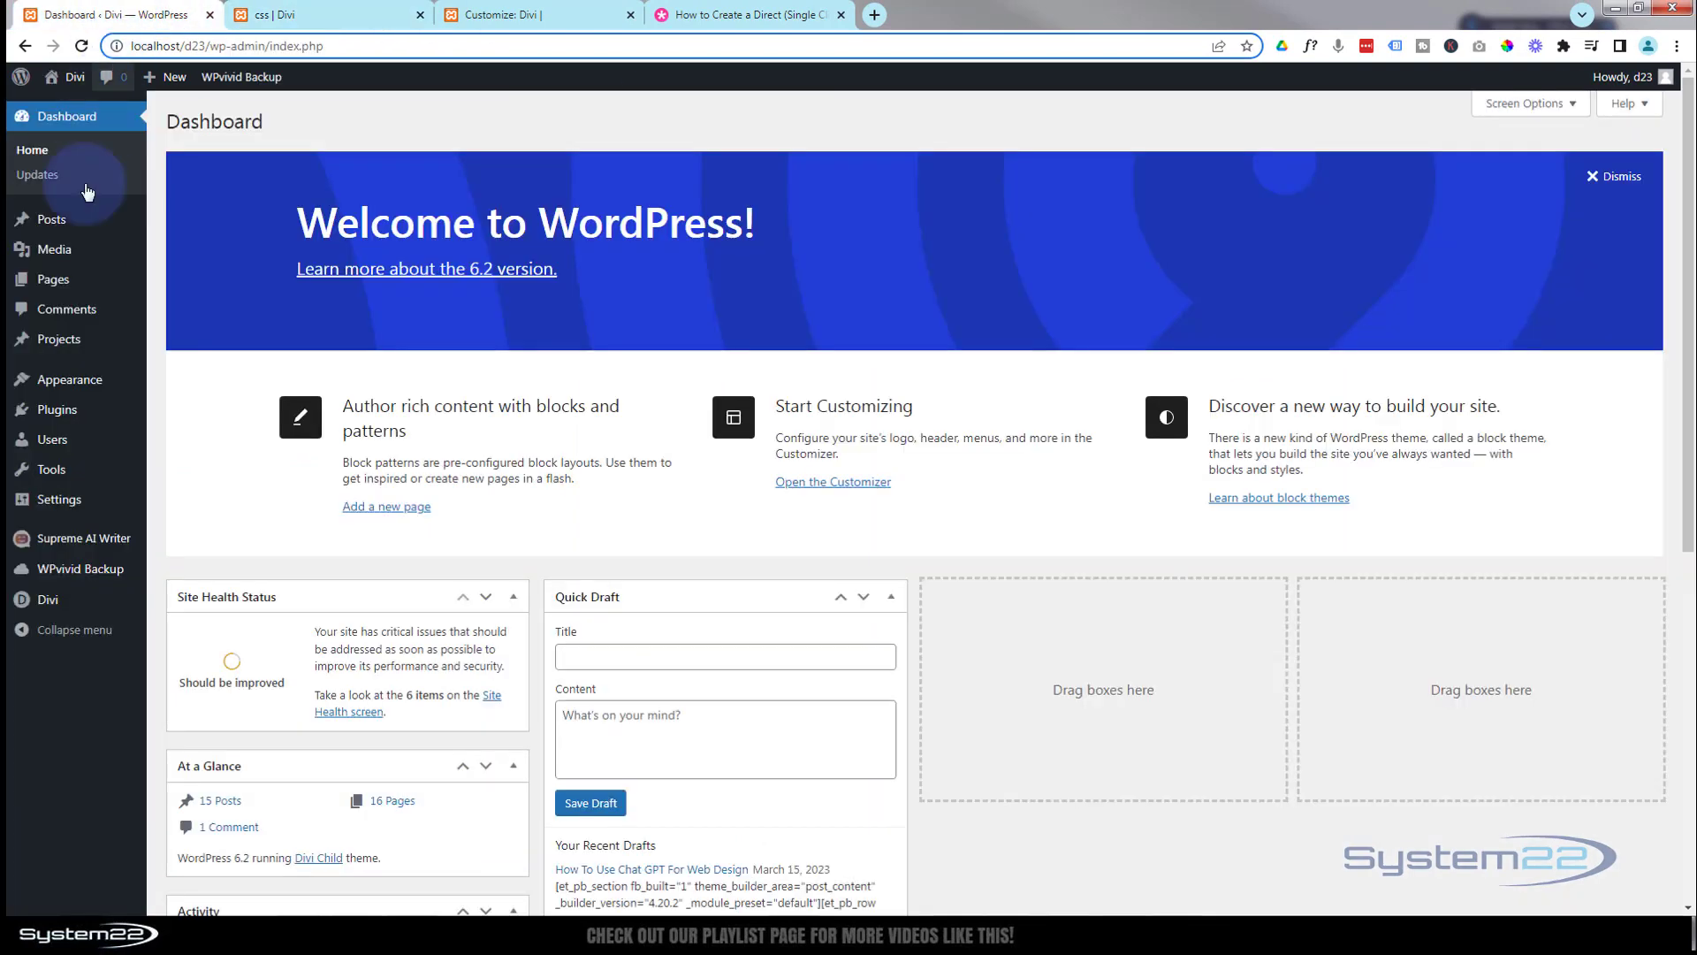
mouse_move(139, 255)
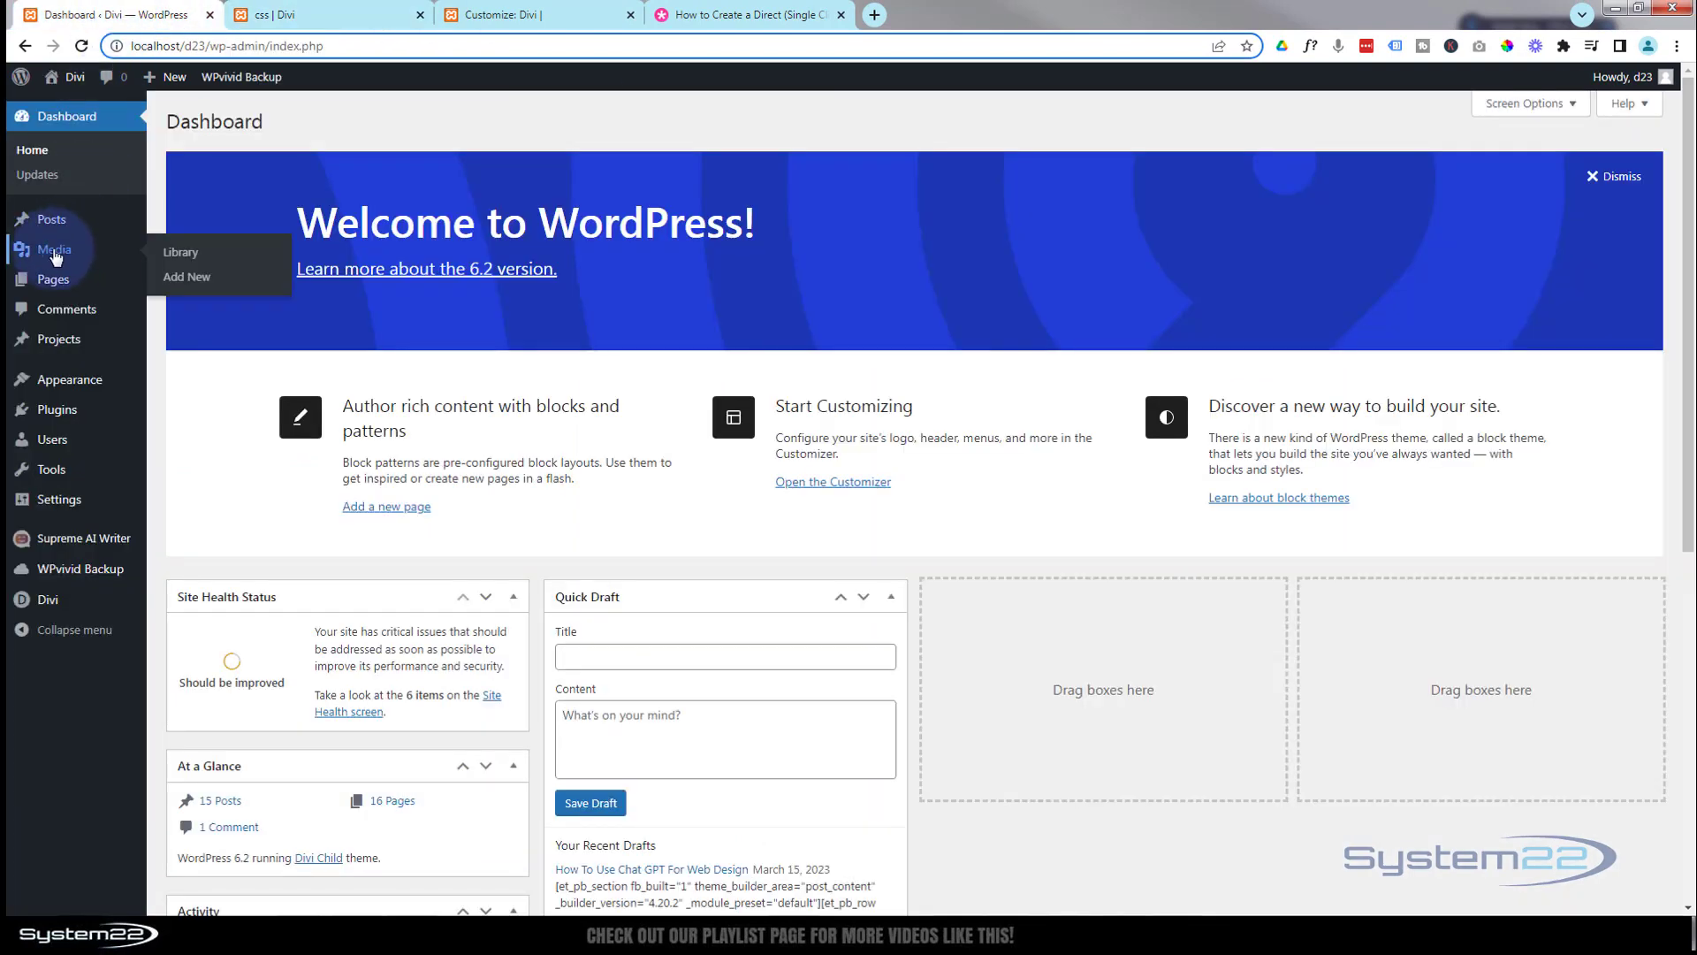
left_click(177, 255)
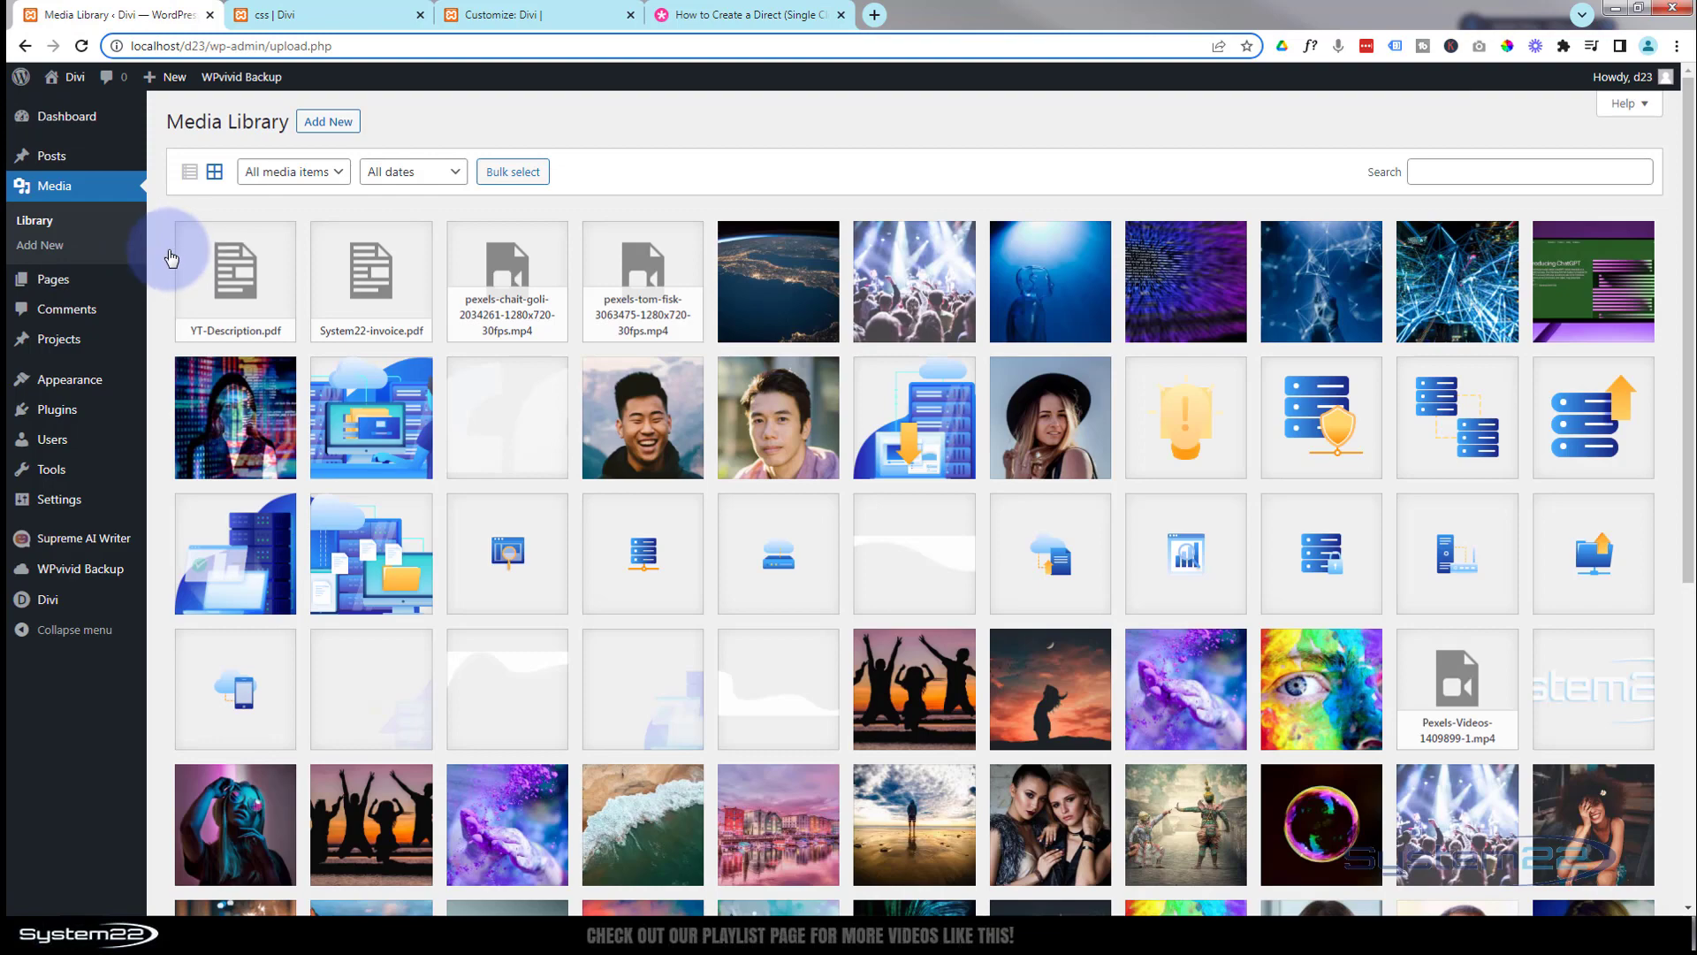
left_click_drag(2, 375, 281, 311)
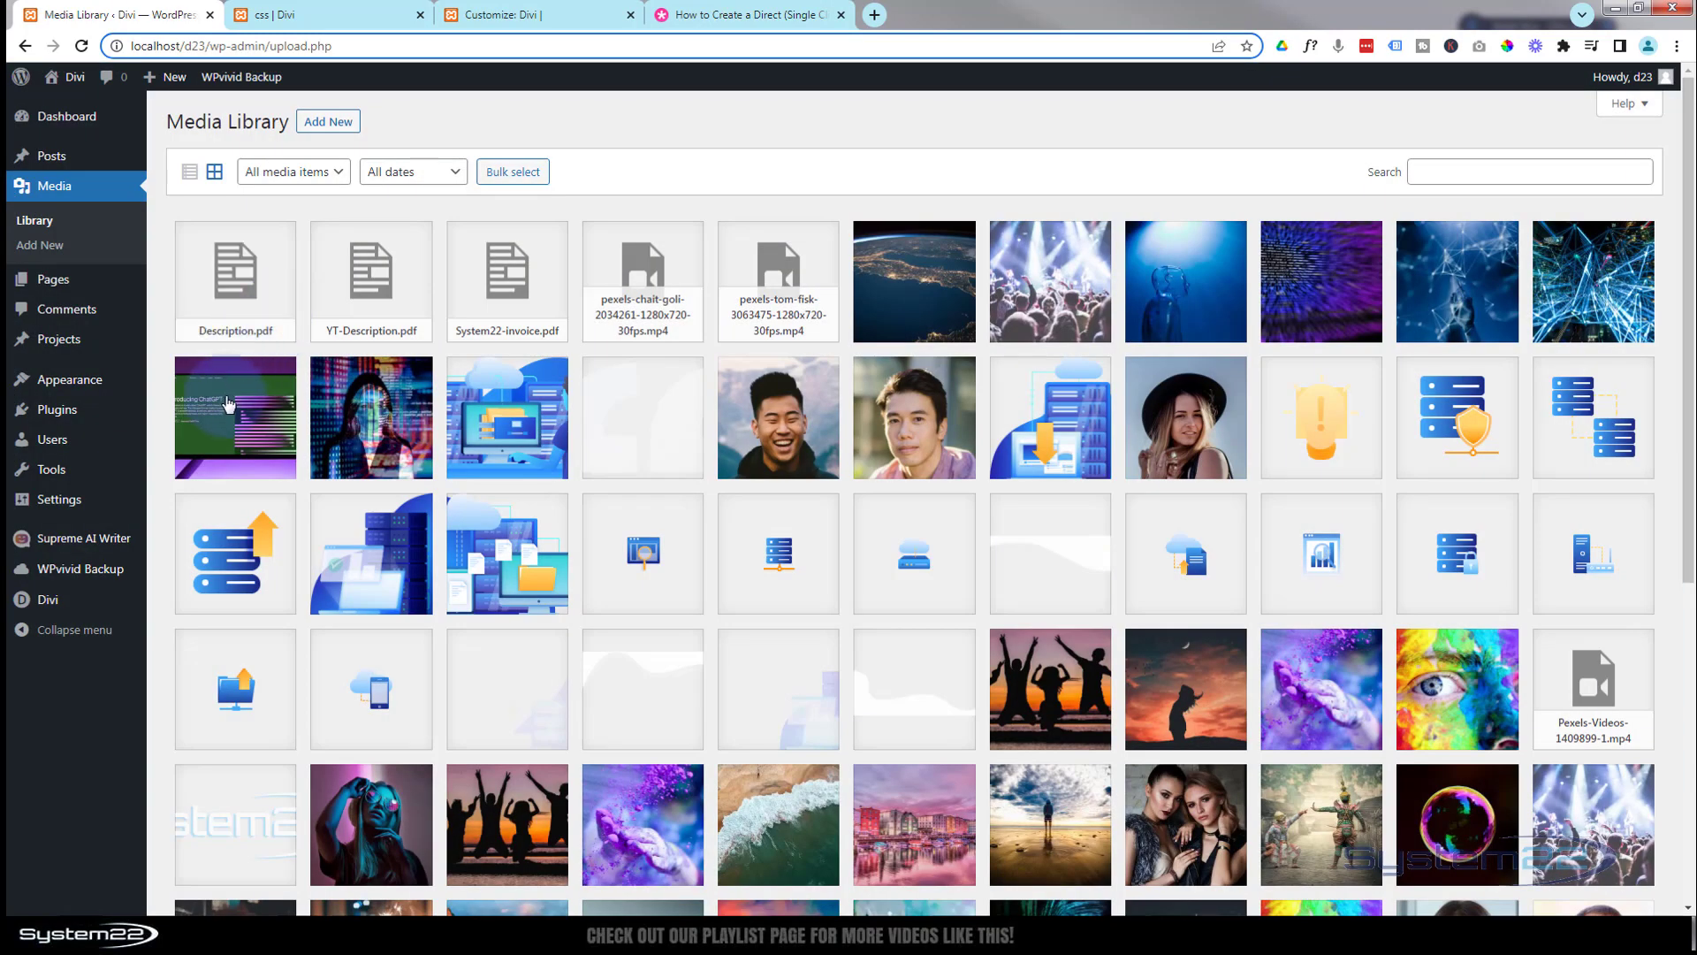
left_click(269, 295)
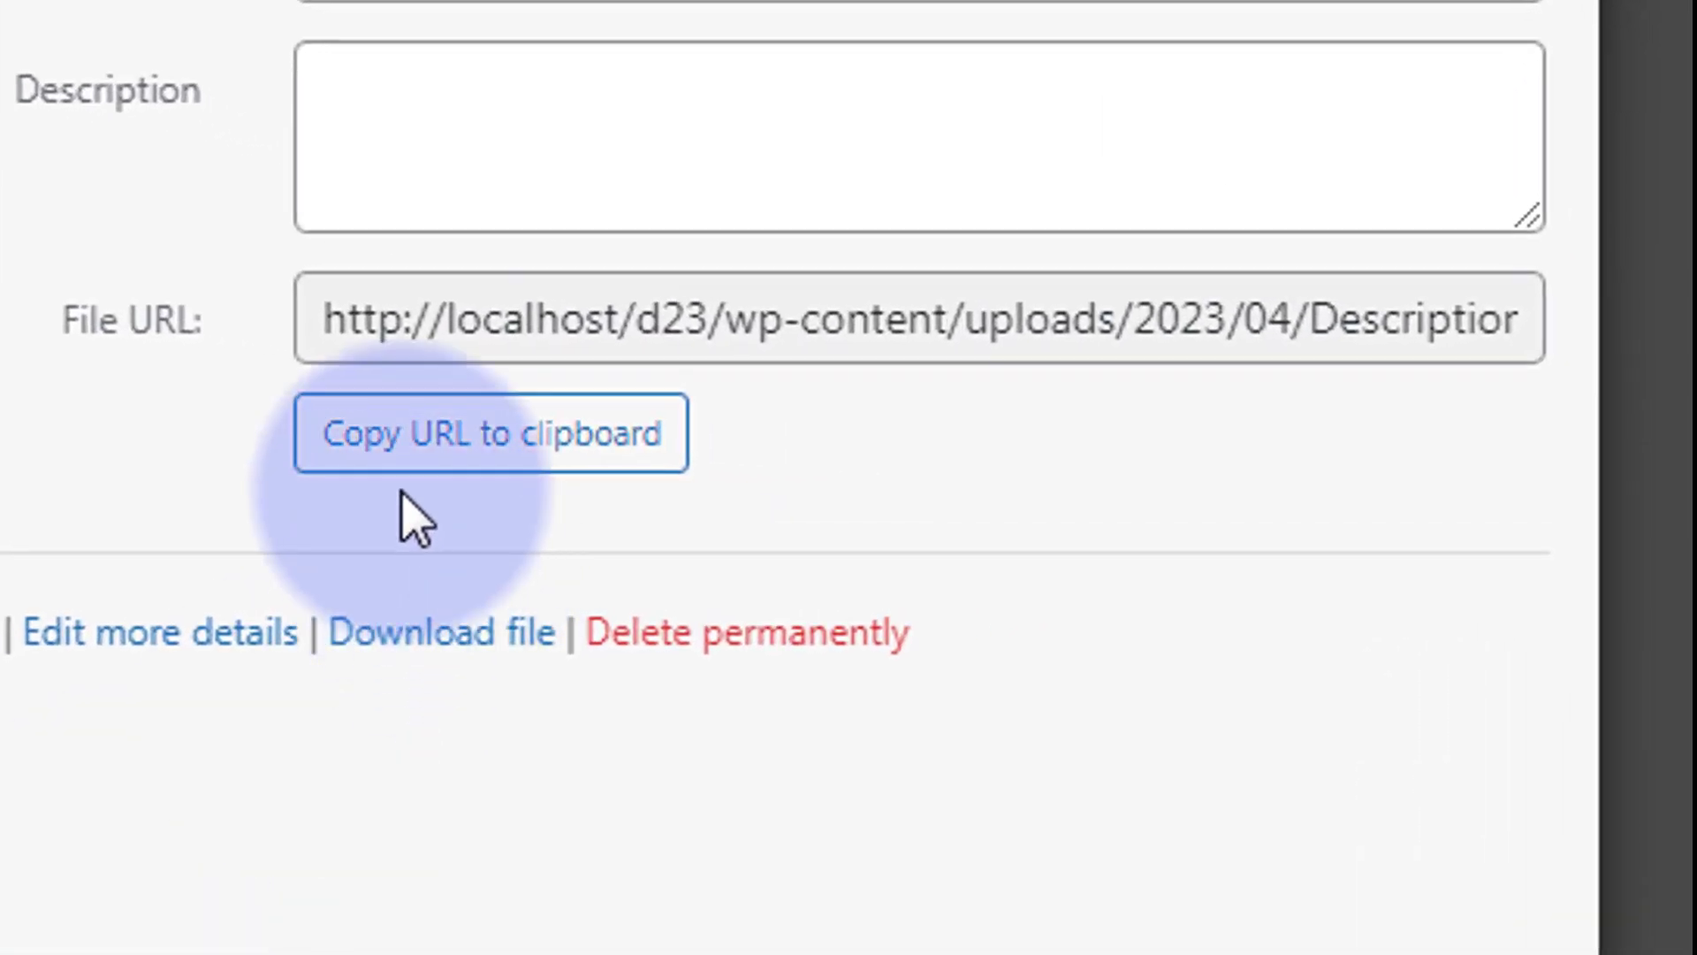
left_click(378, 469)
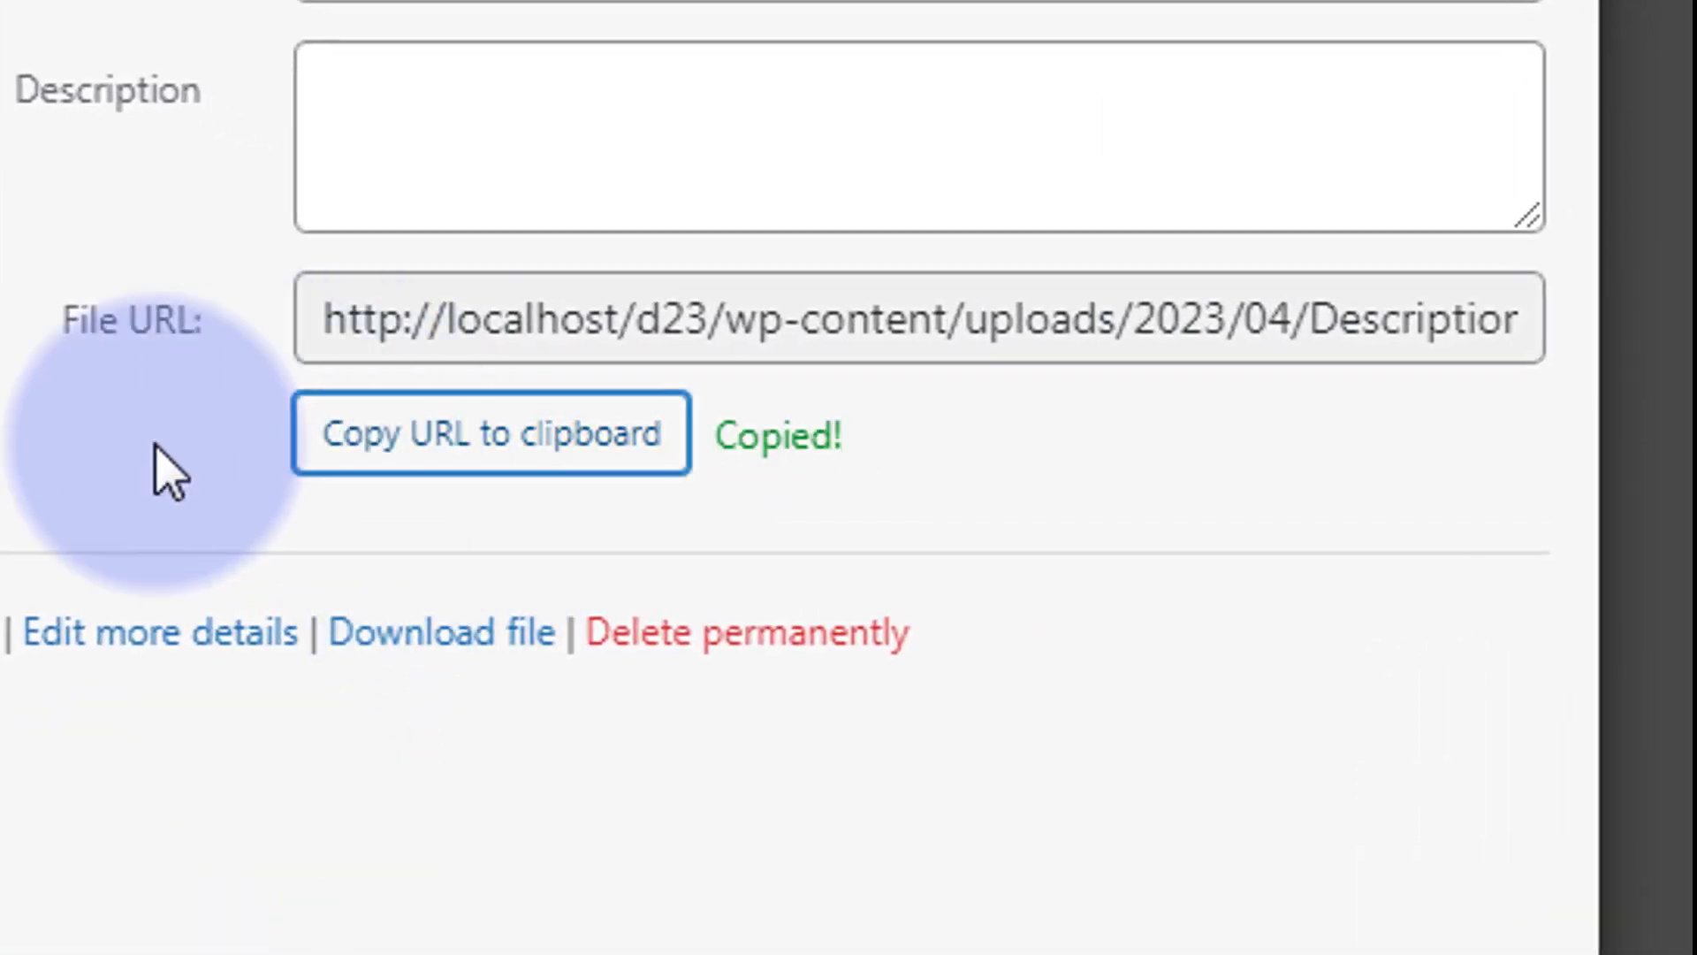
left_click_drag(316, 309, 1378, 274)
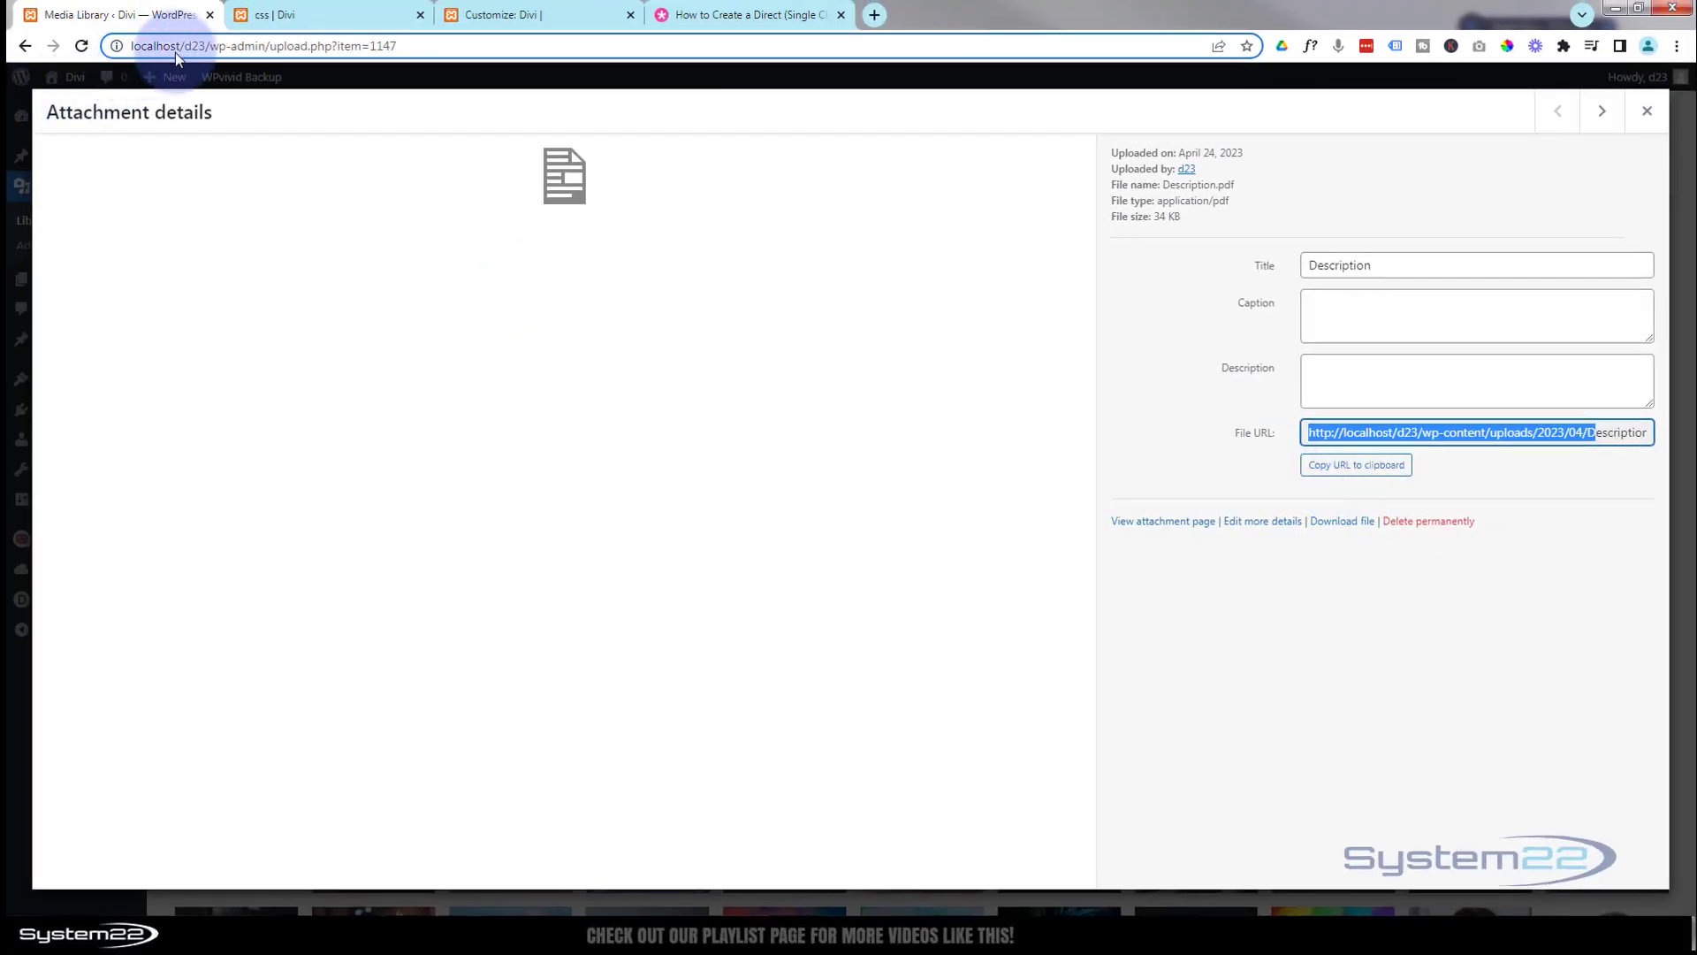
Replace the /files/download-file.pdf href path with the uploaded Description.pdf URL
left_click(314, 17)
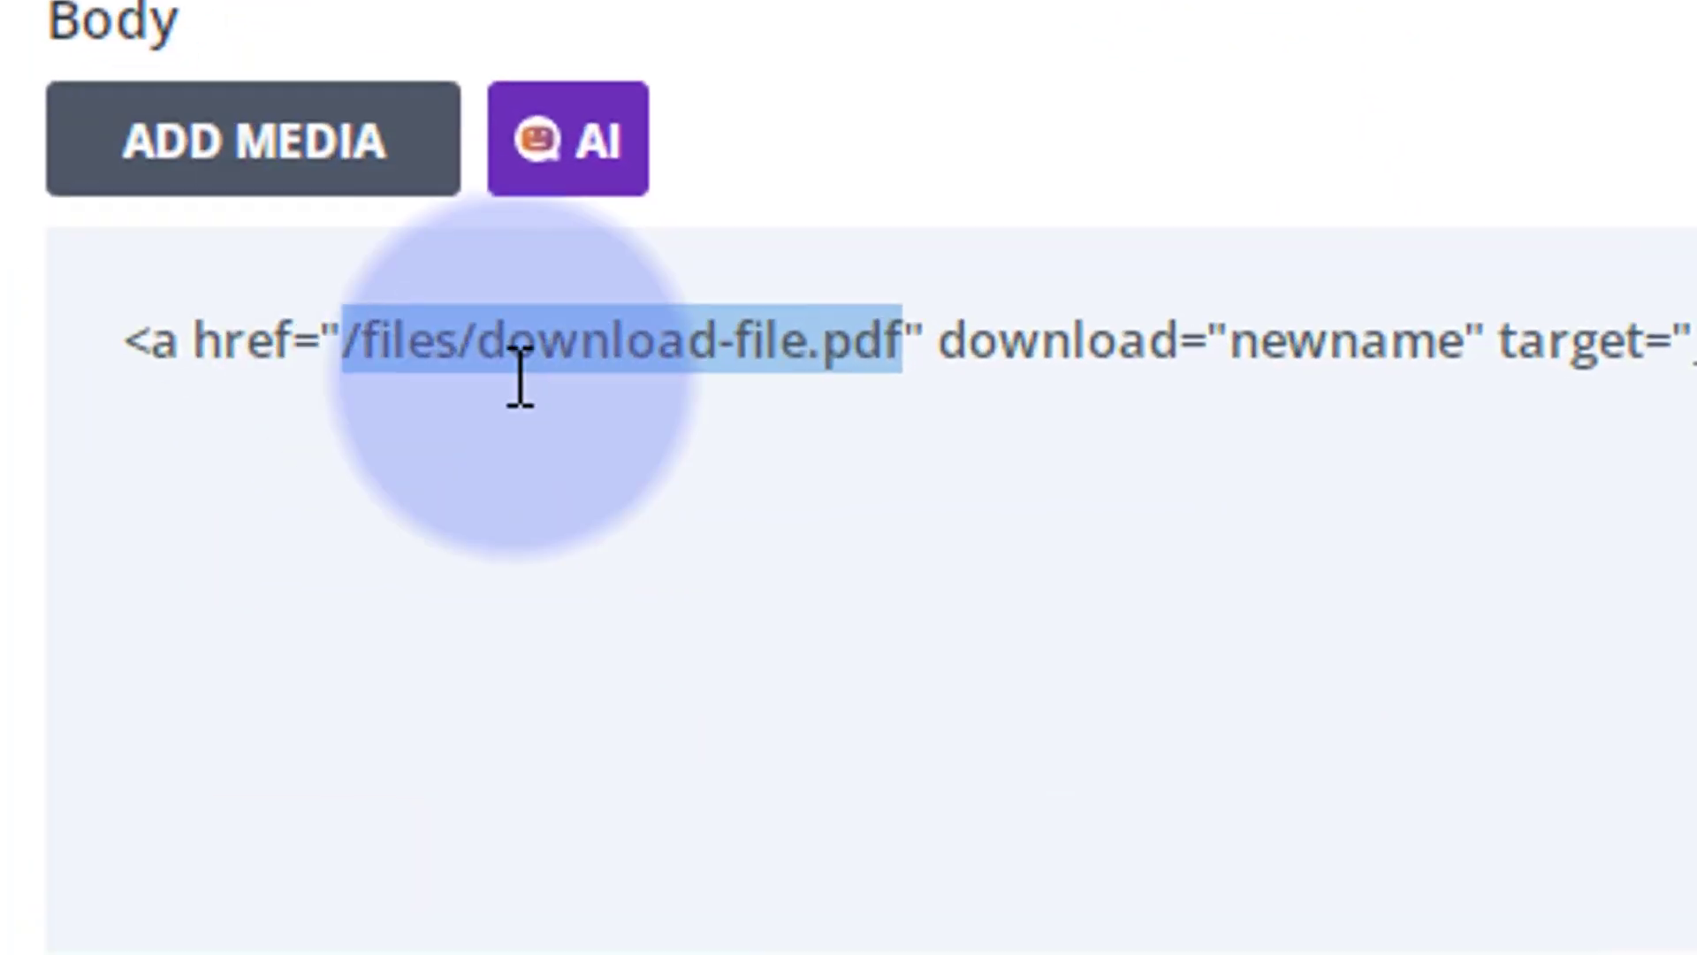
left_click(346, 341)
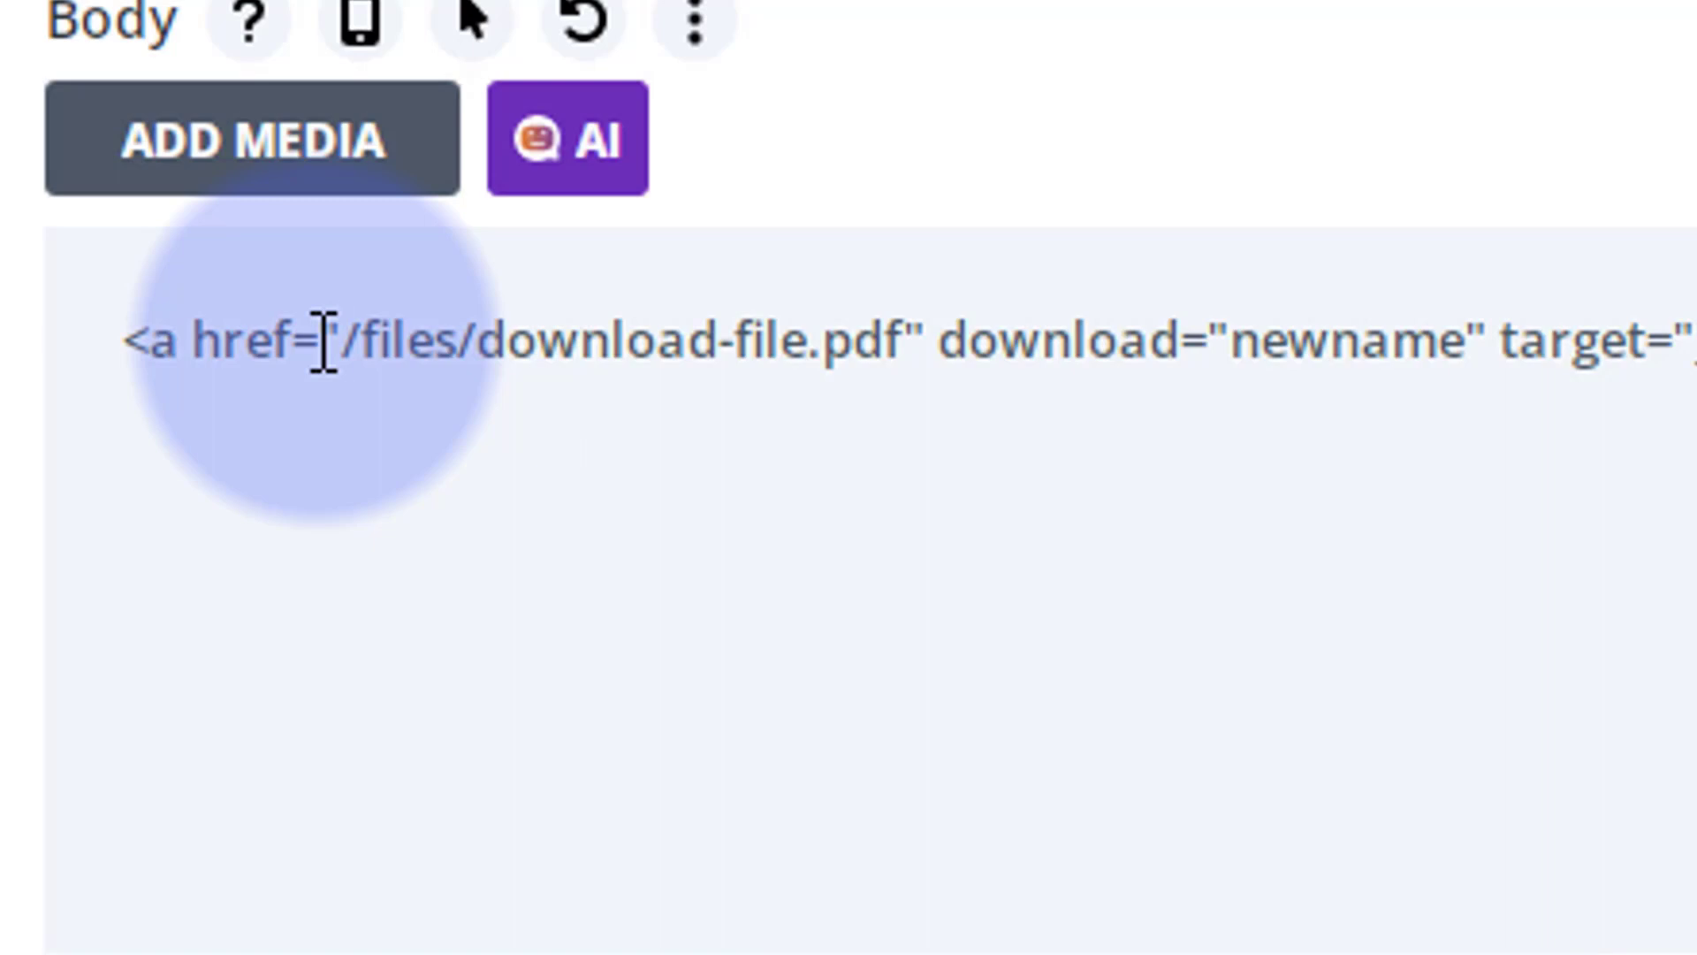
left_click_drag(352, 340, 906, 332)
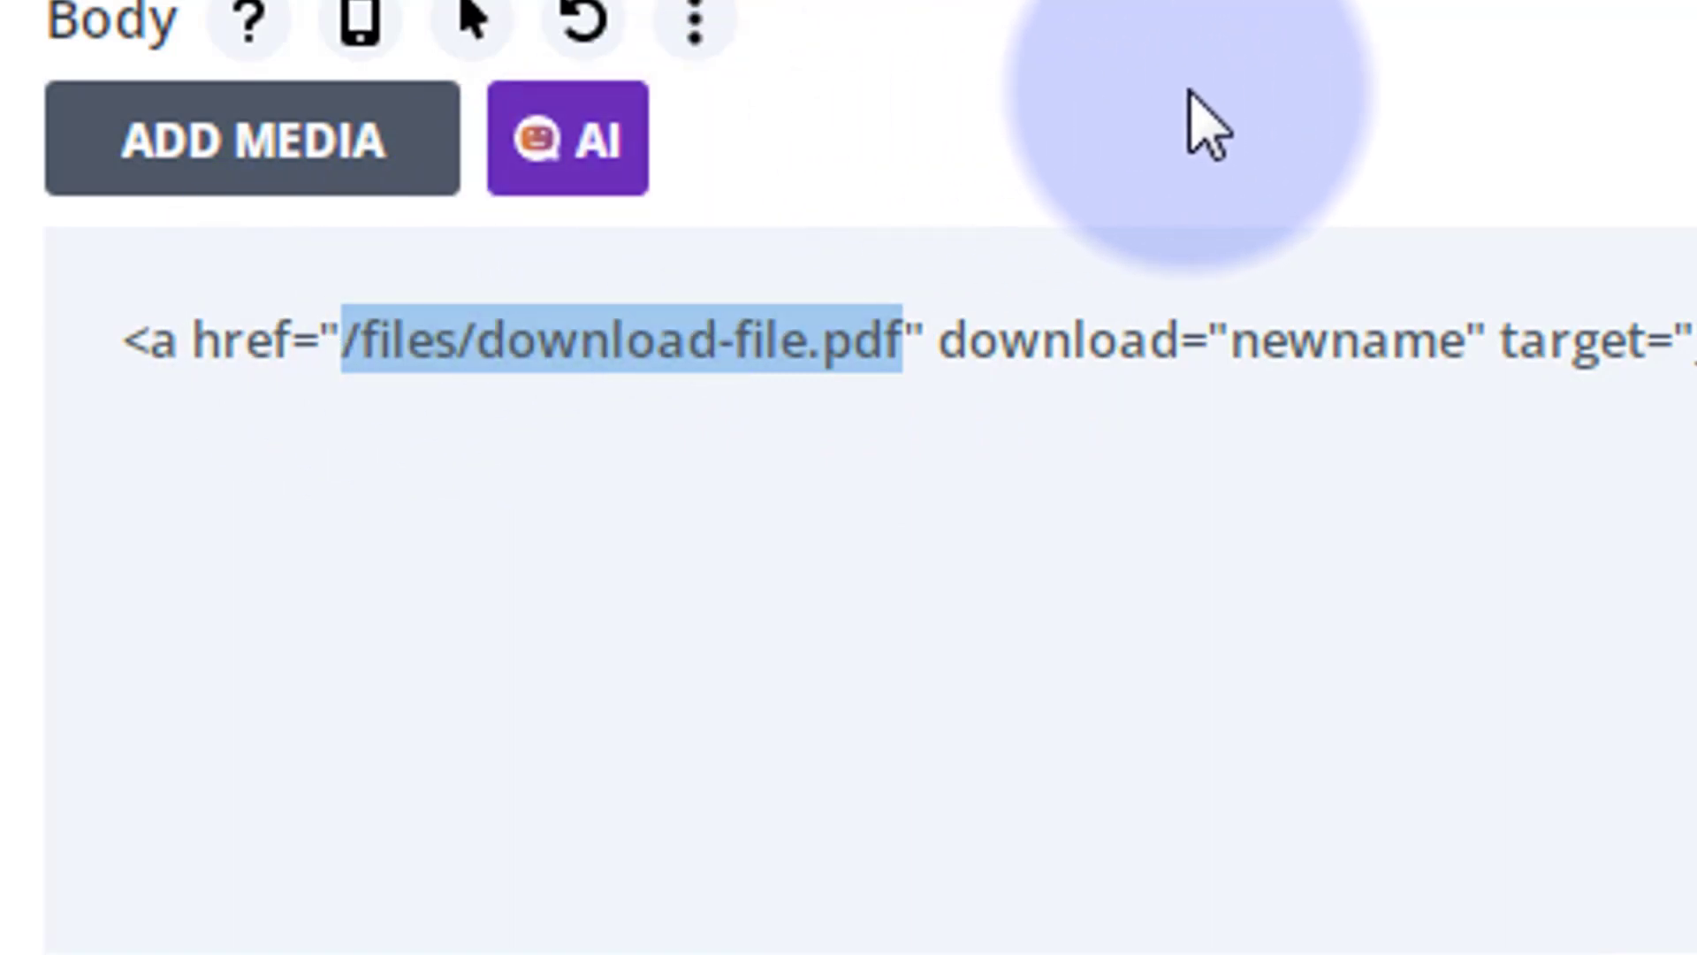
key("ctrl+v")
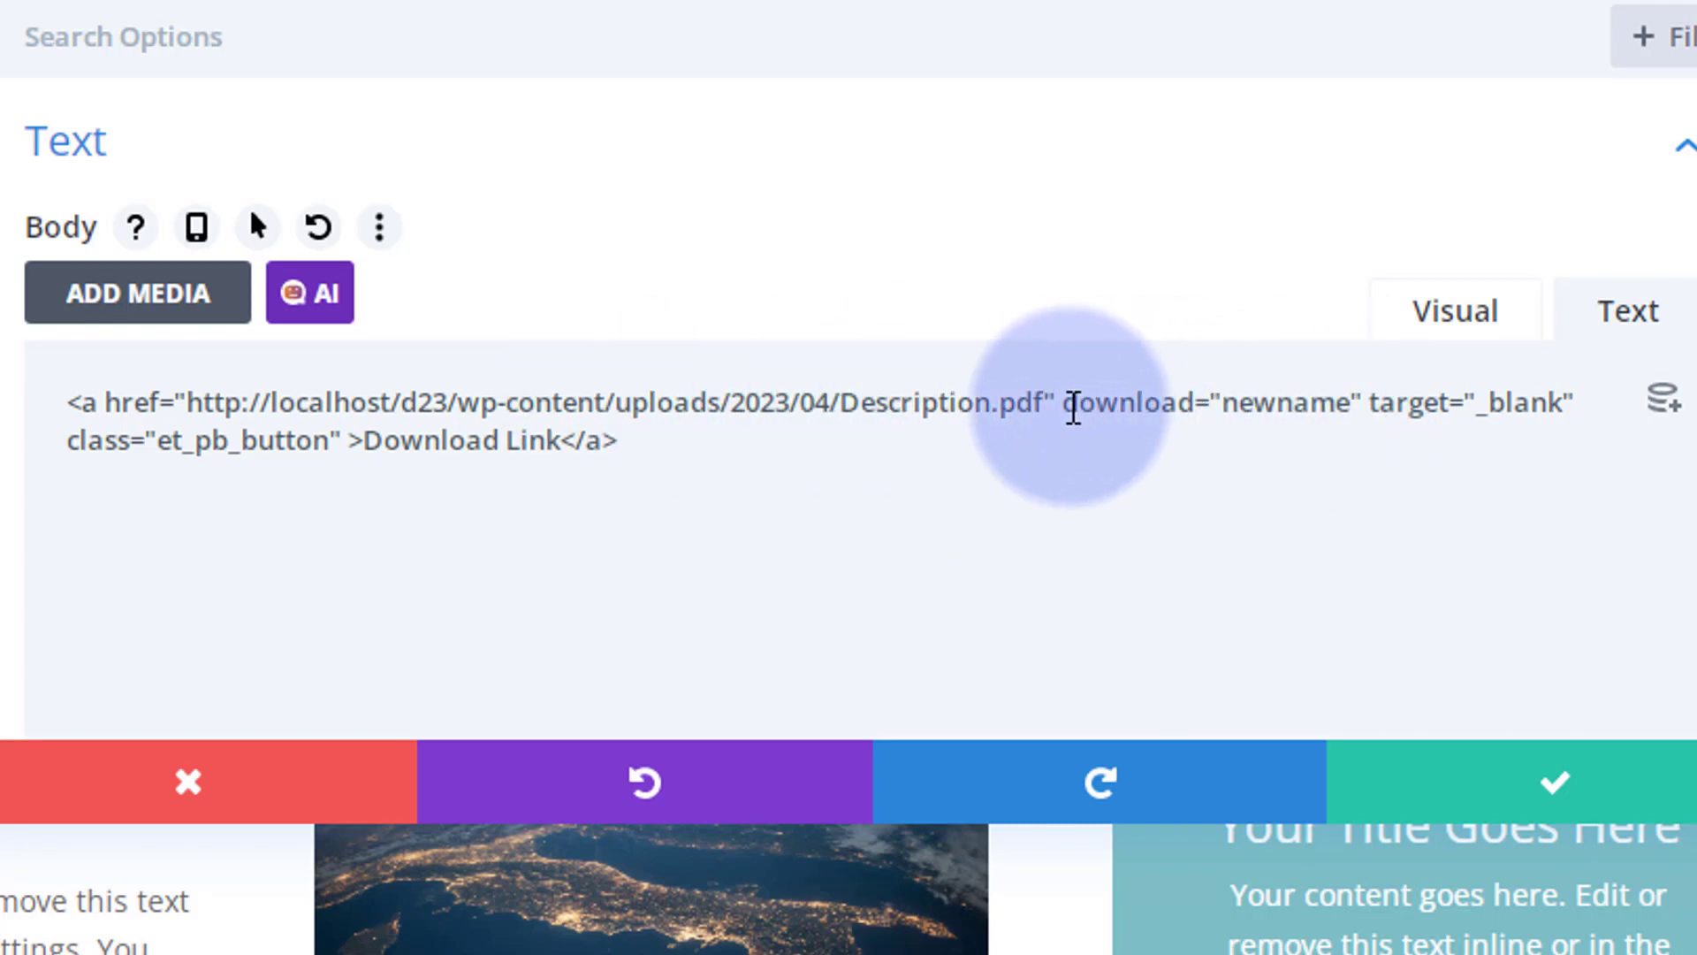
Change the download name to Description and the link label to Download File
left_click_drag(1229, 403, 1350, 403)
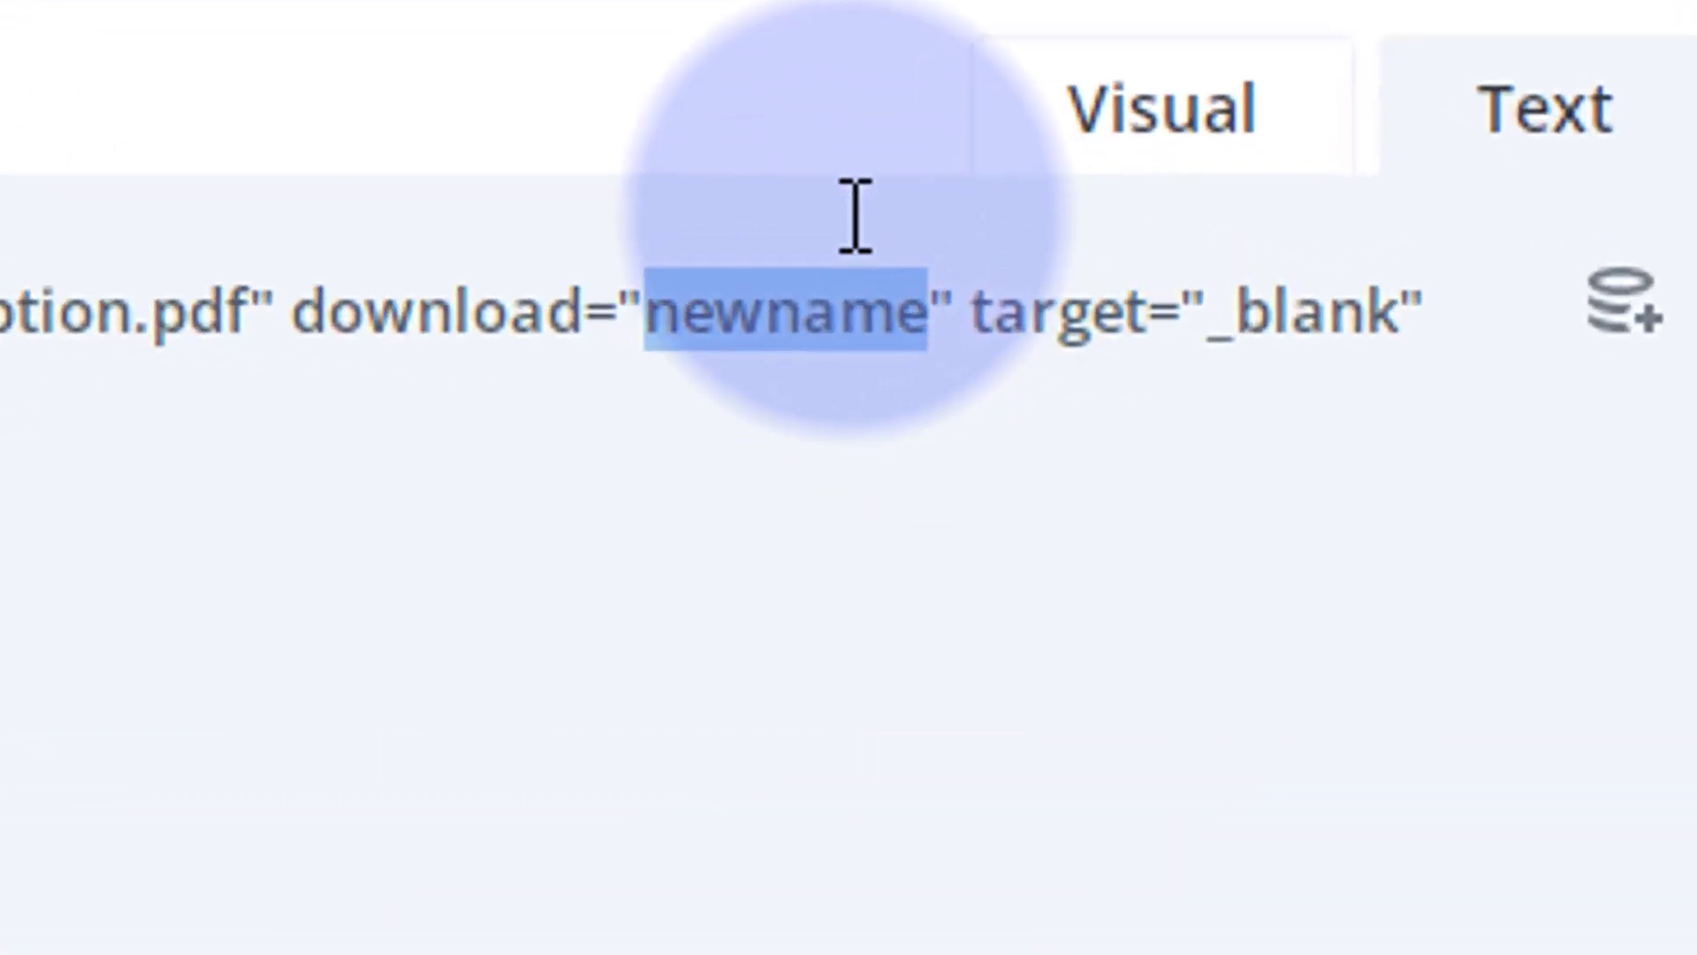
type("Descri")
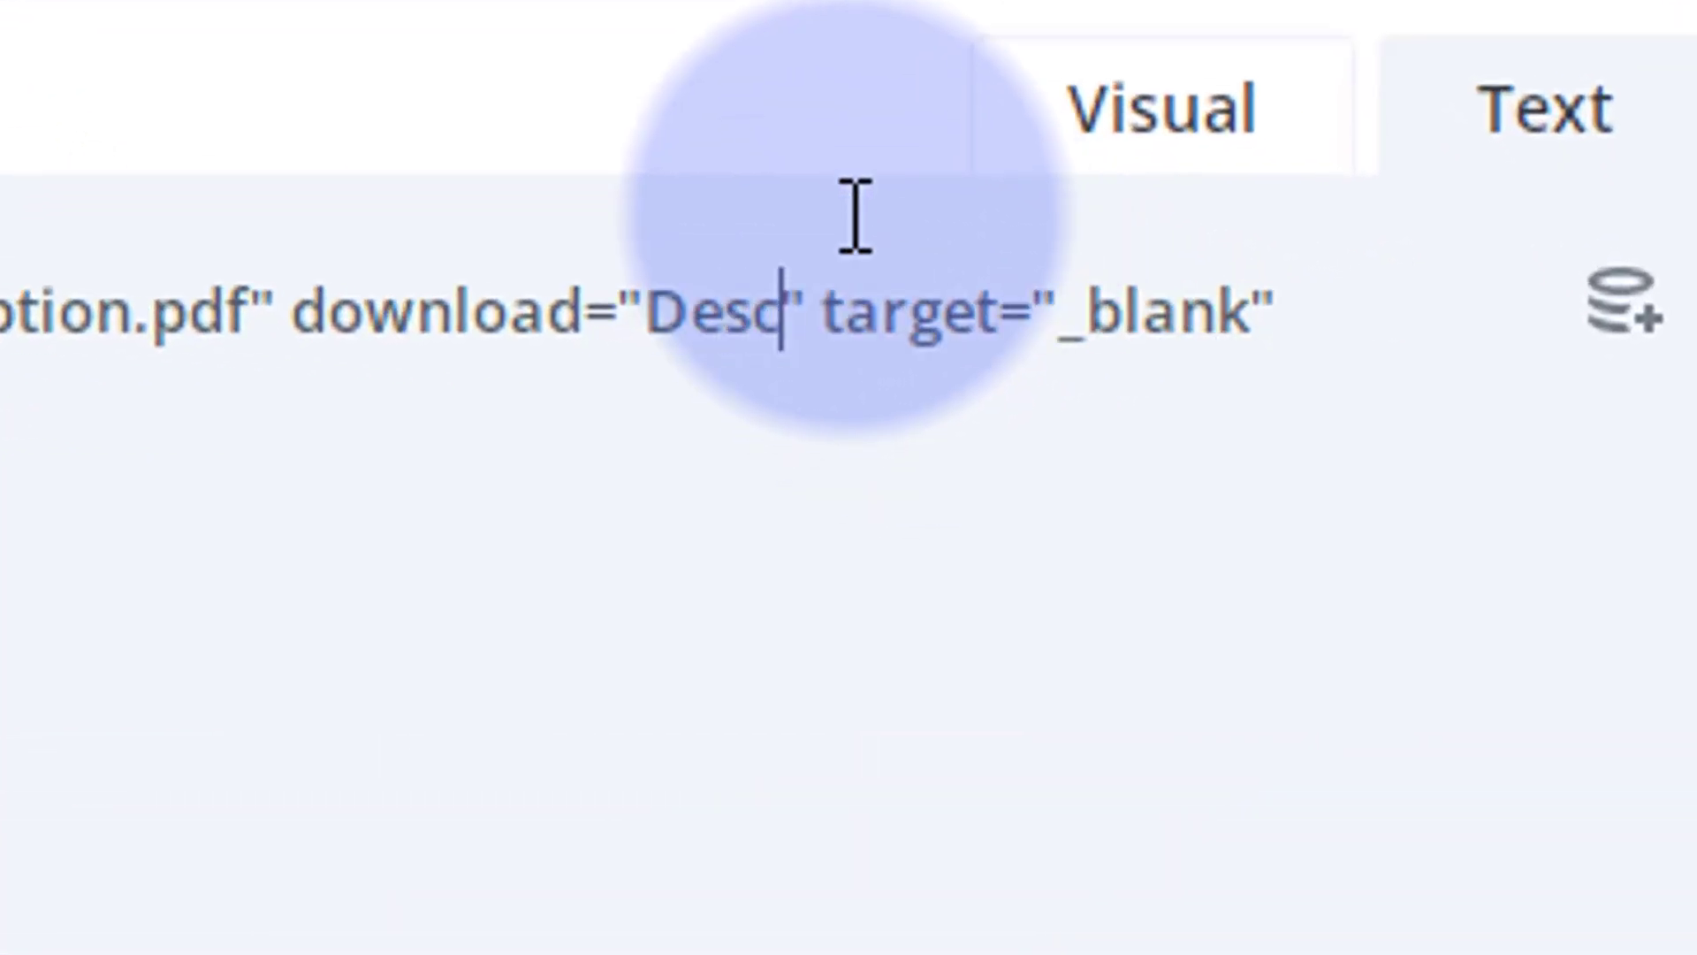
type("ption")
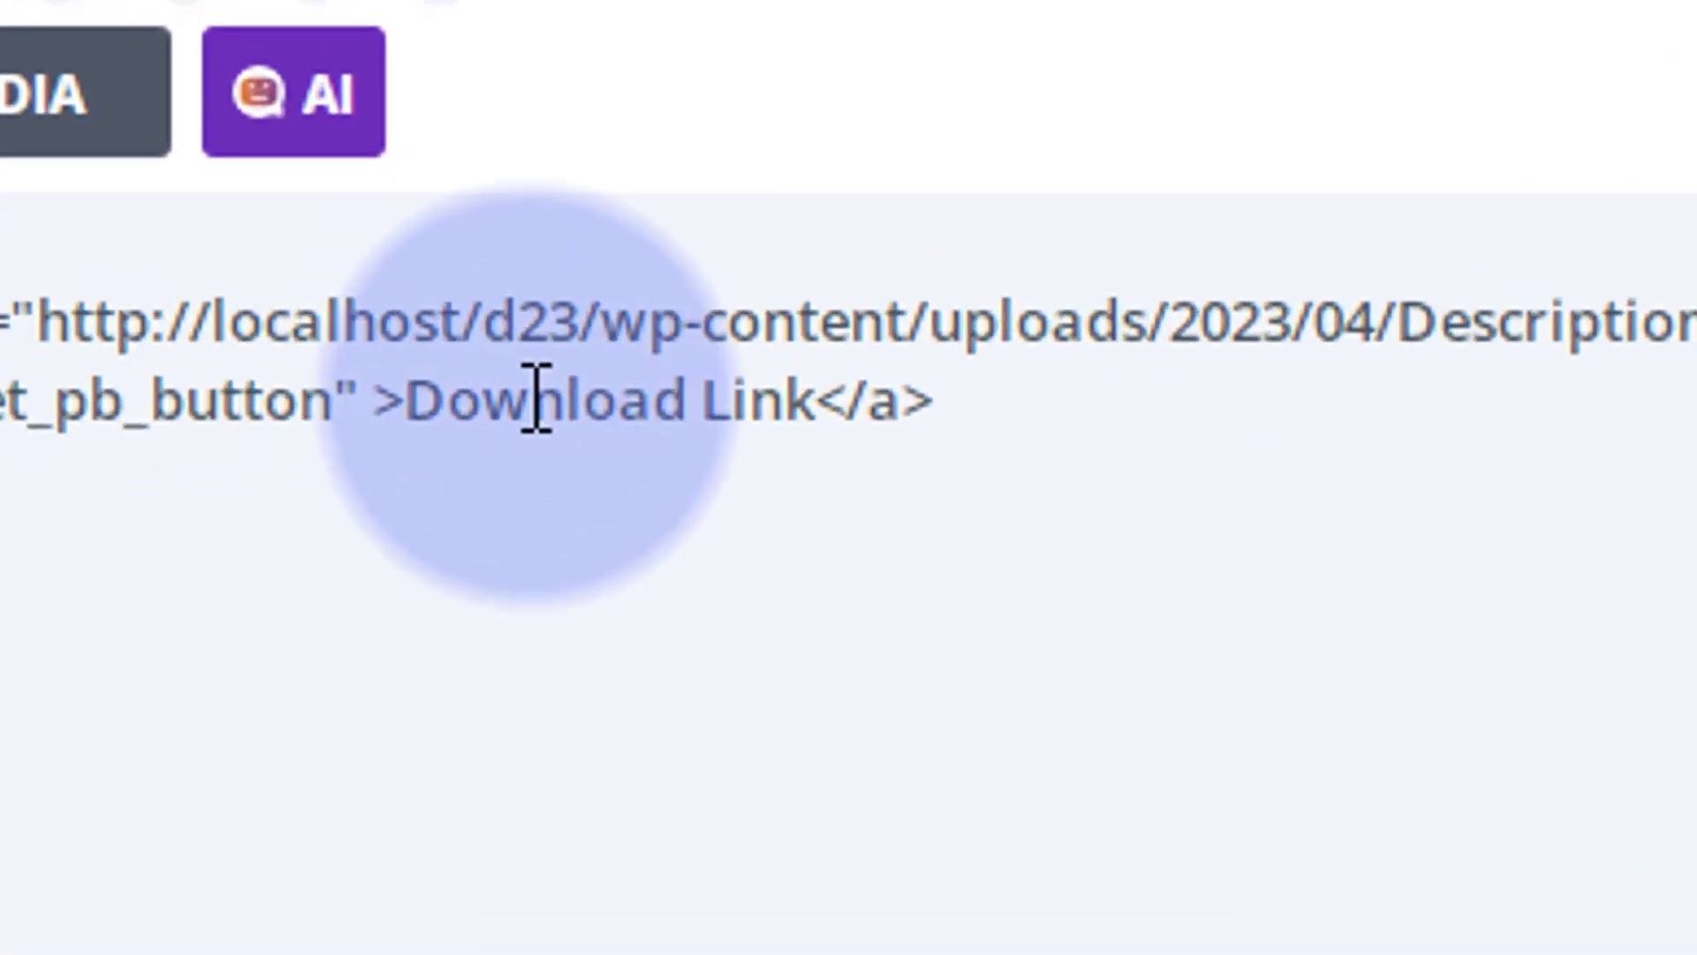
left_click_drag(491, 362, 1107, 354)
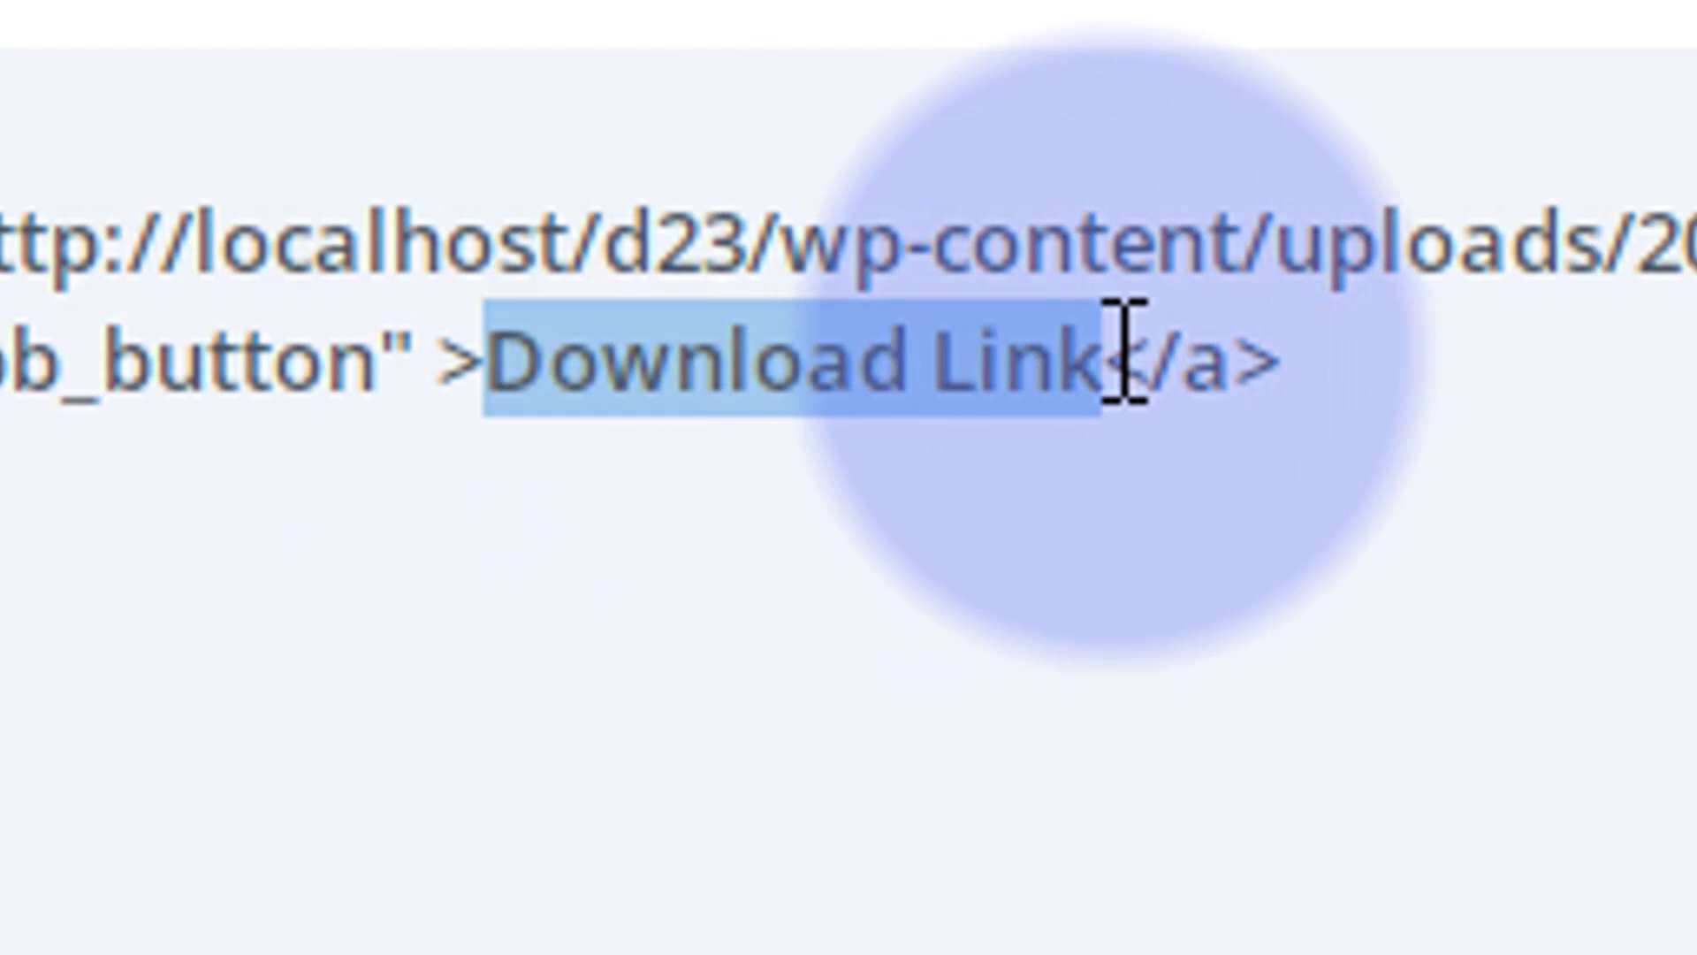
left_click_drag(943, 379, 1103, 359)
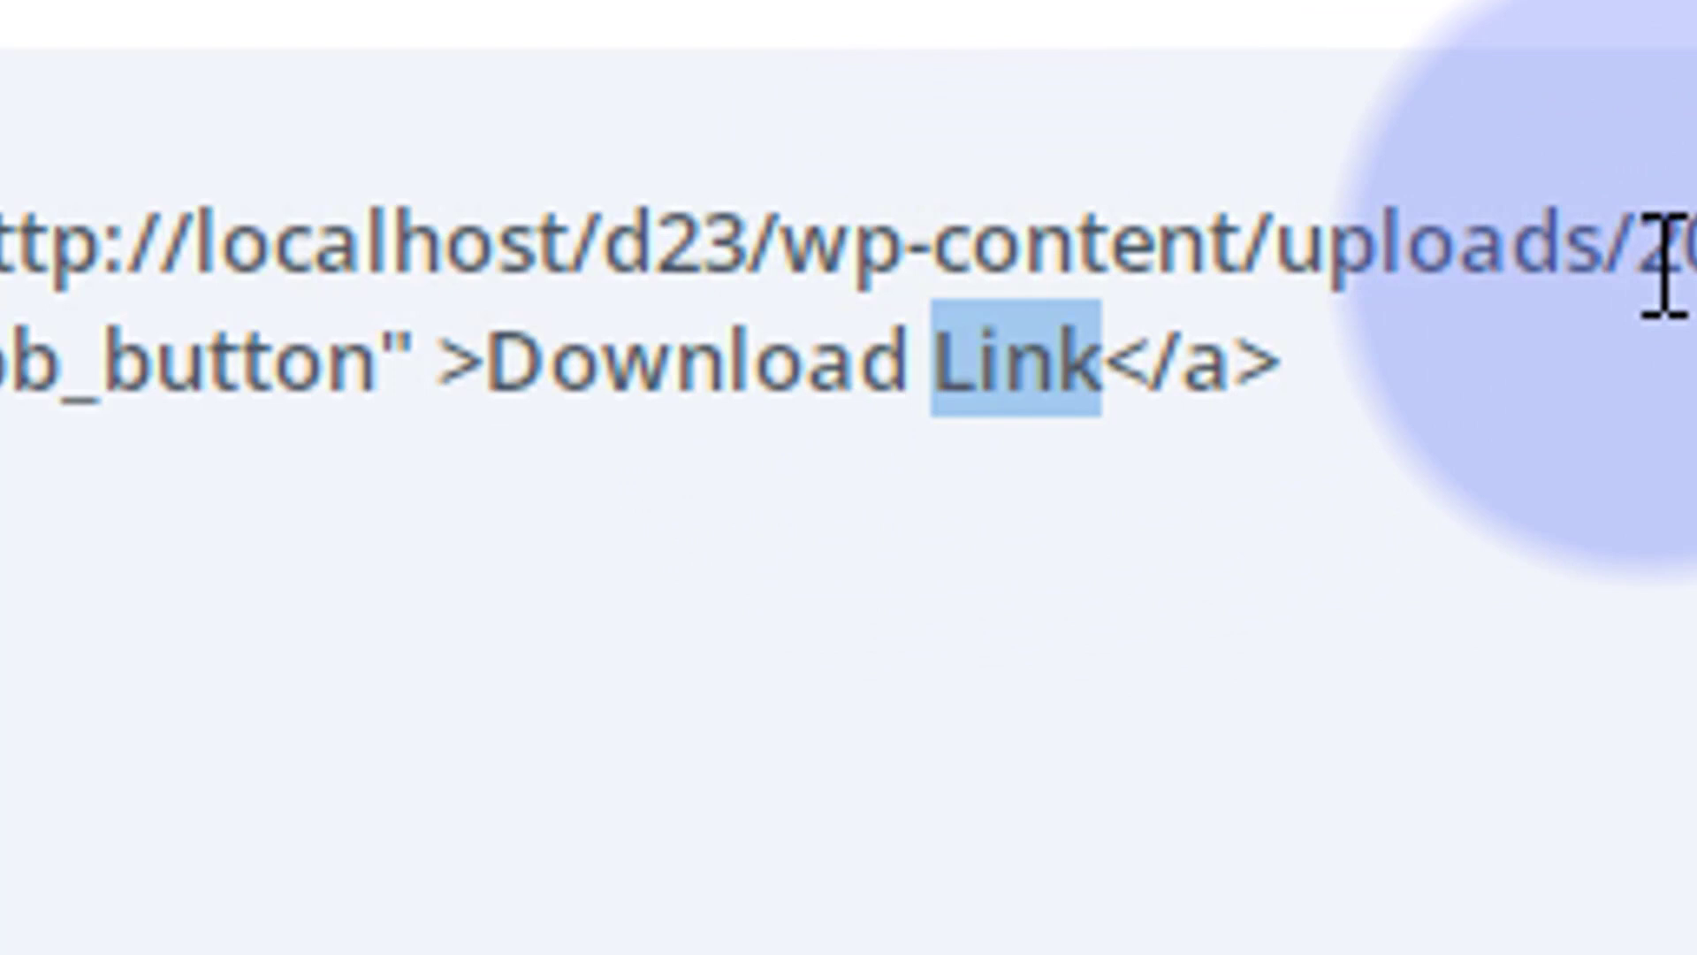
type("File")
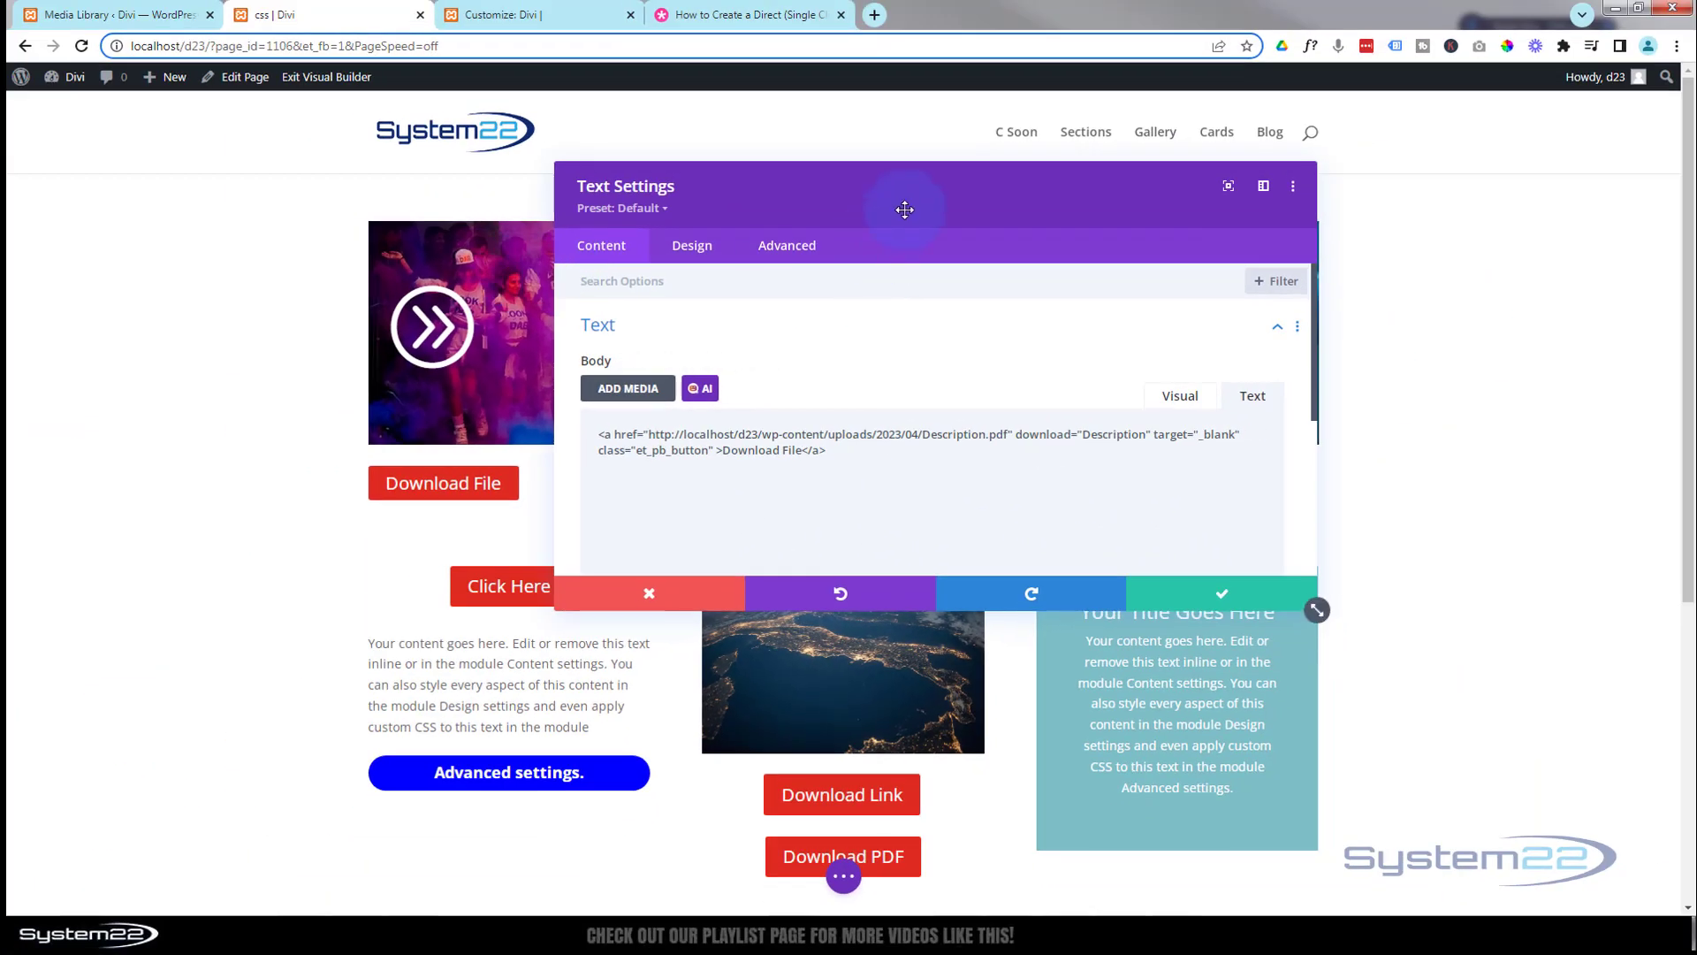
left_click_drag(904, 209, 1020, 390)
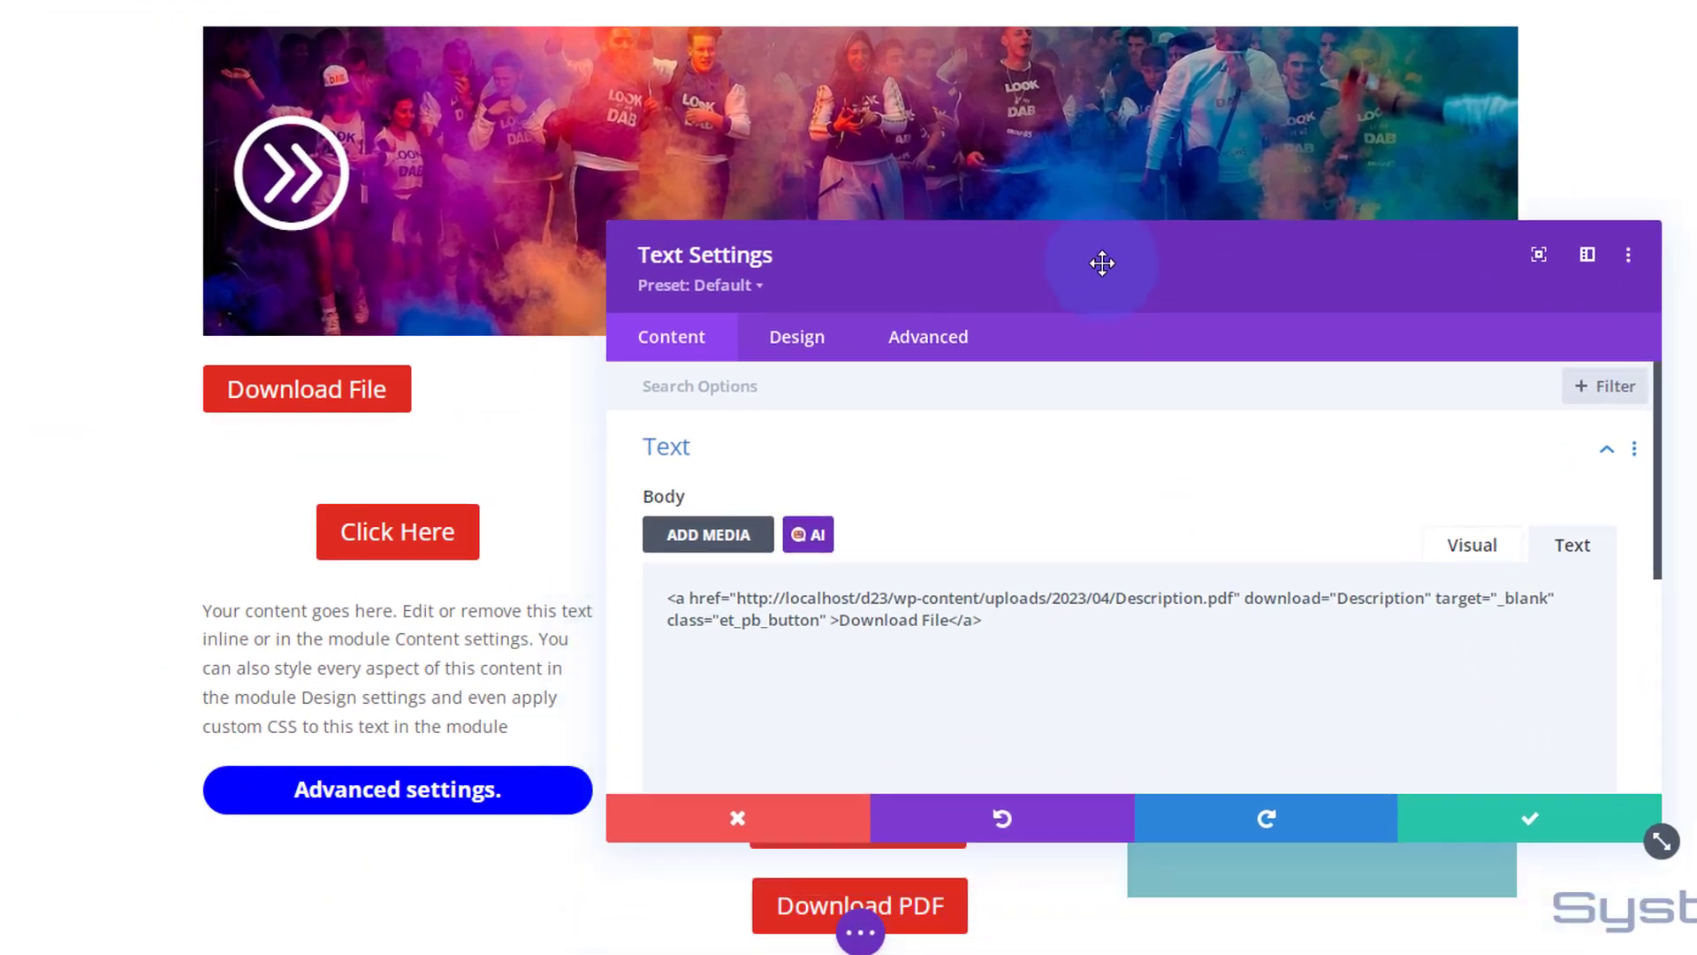
Open the Text module's Design tab and expand its Sizing options
left_click_drag(1102, 263, 1113, 242)
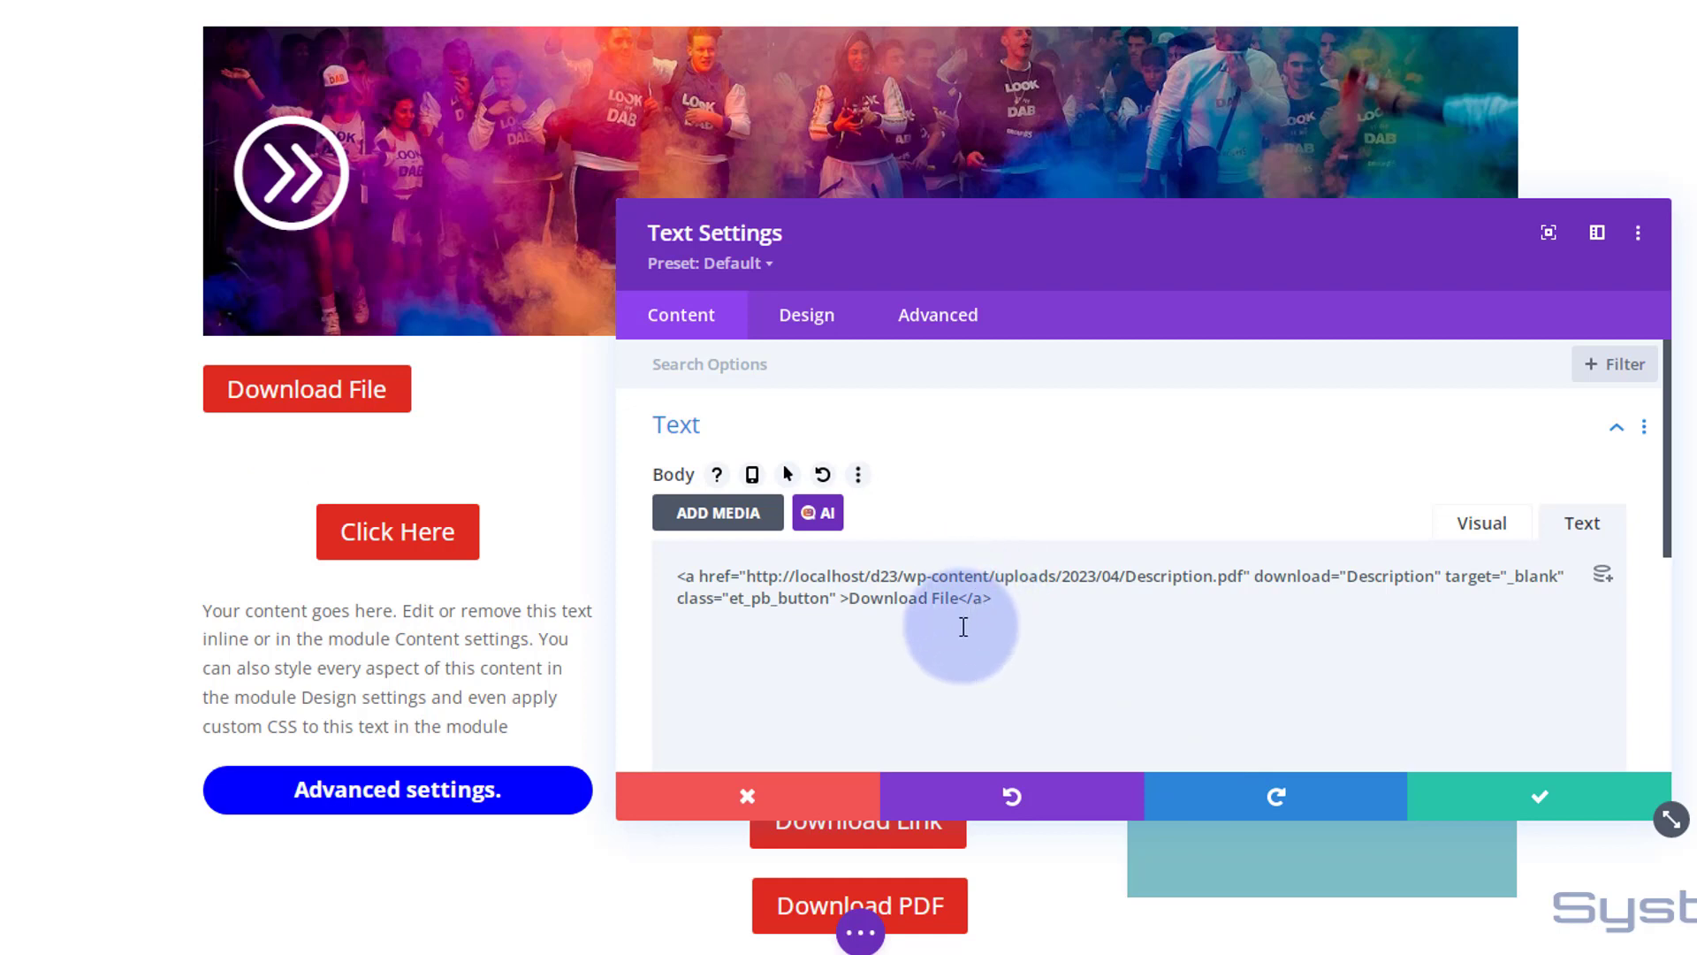
left_click(806, 318)
left_click_drag(984, 274, 941, 492)
scroll(906, 672, "down", 2)
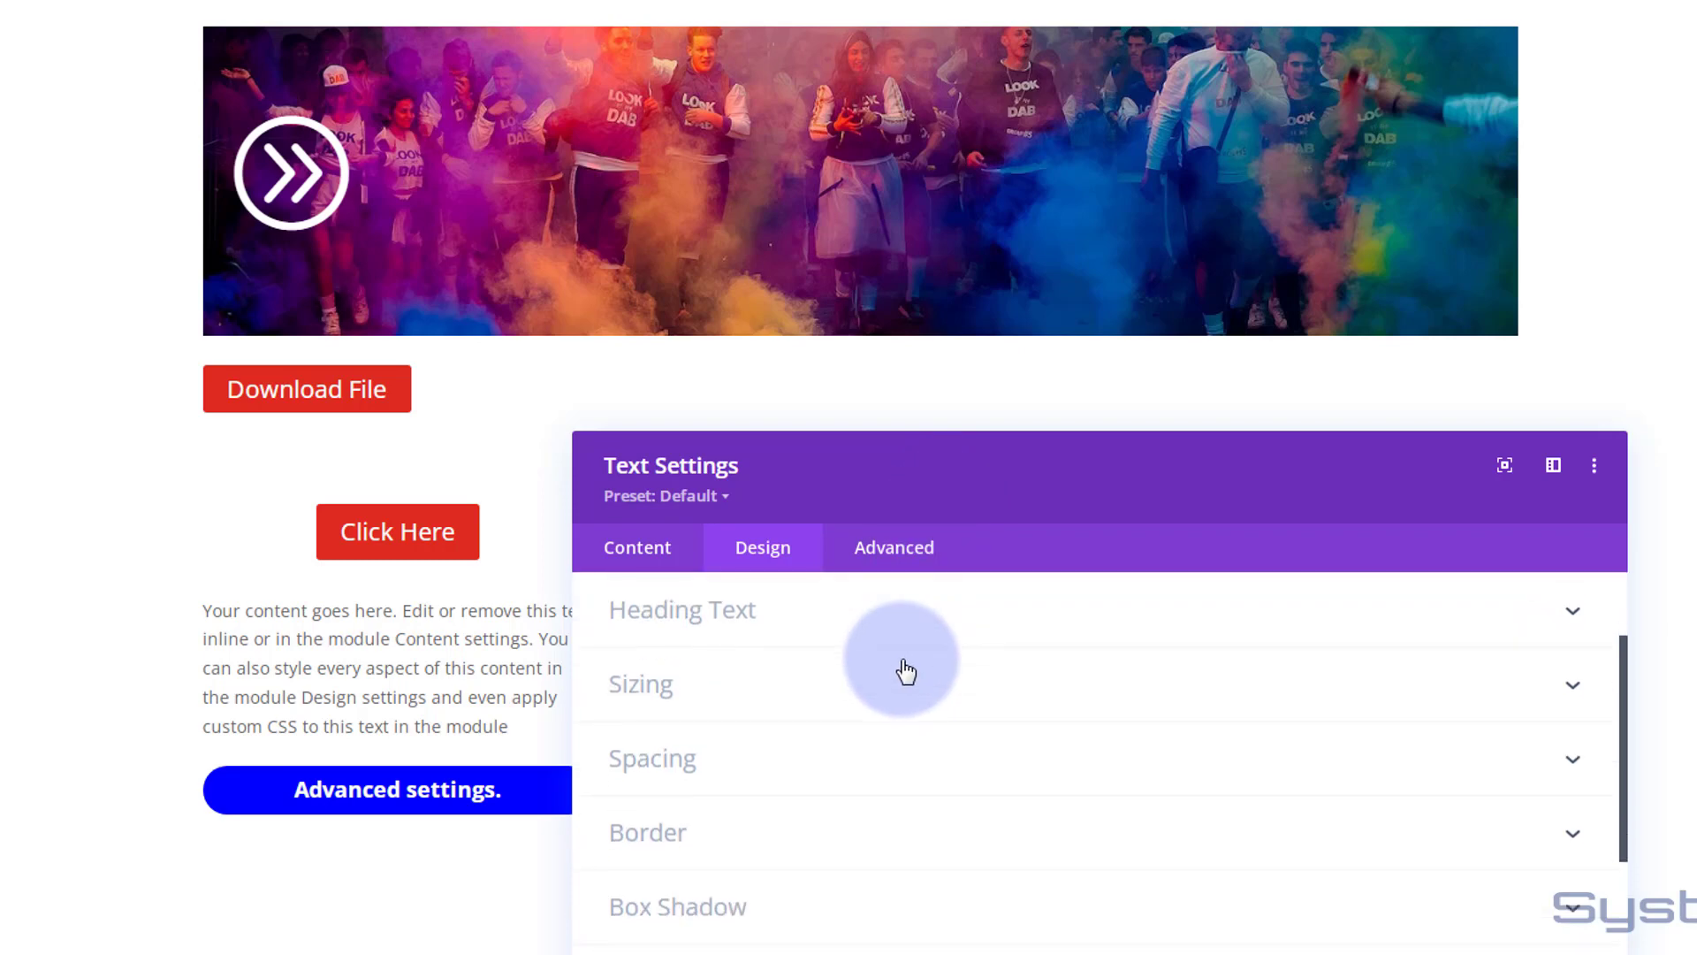
left_click(777, 693)
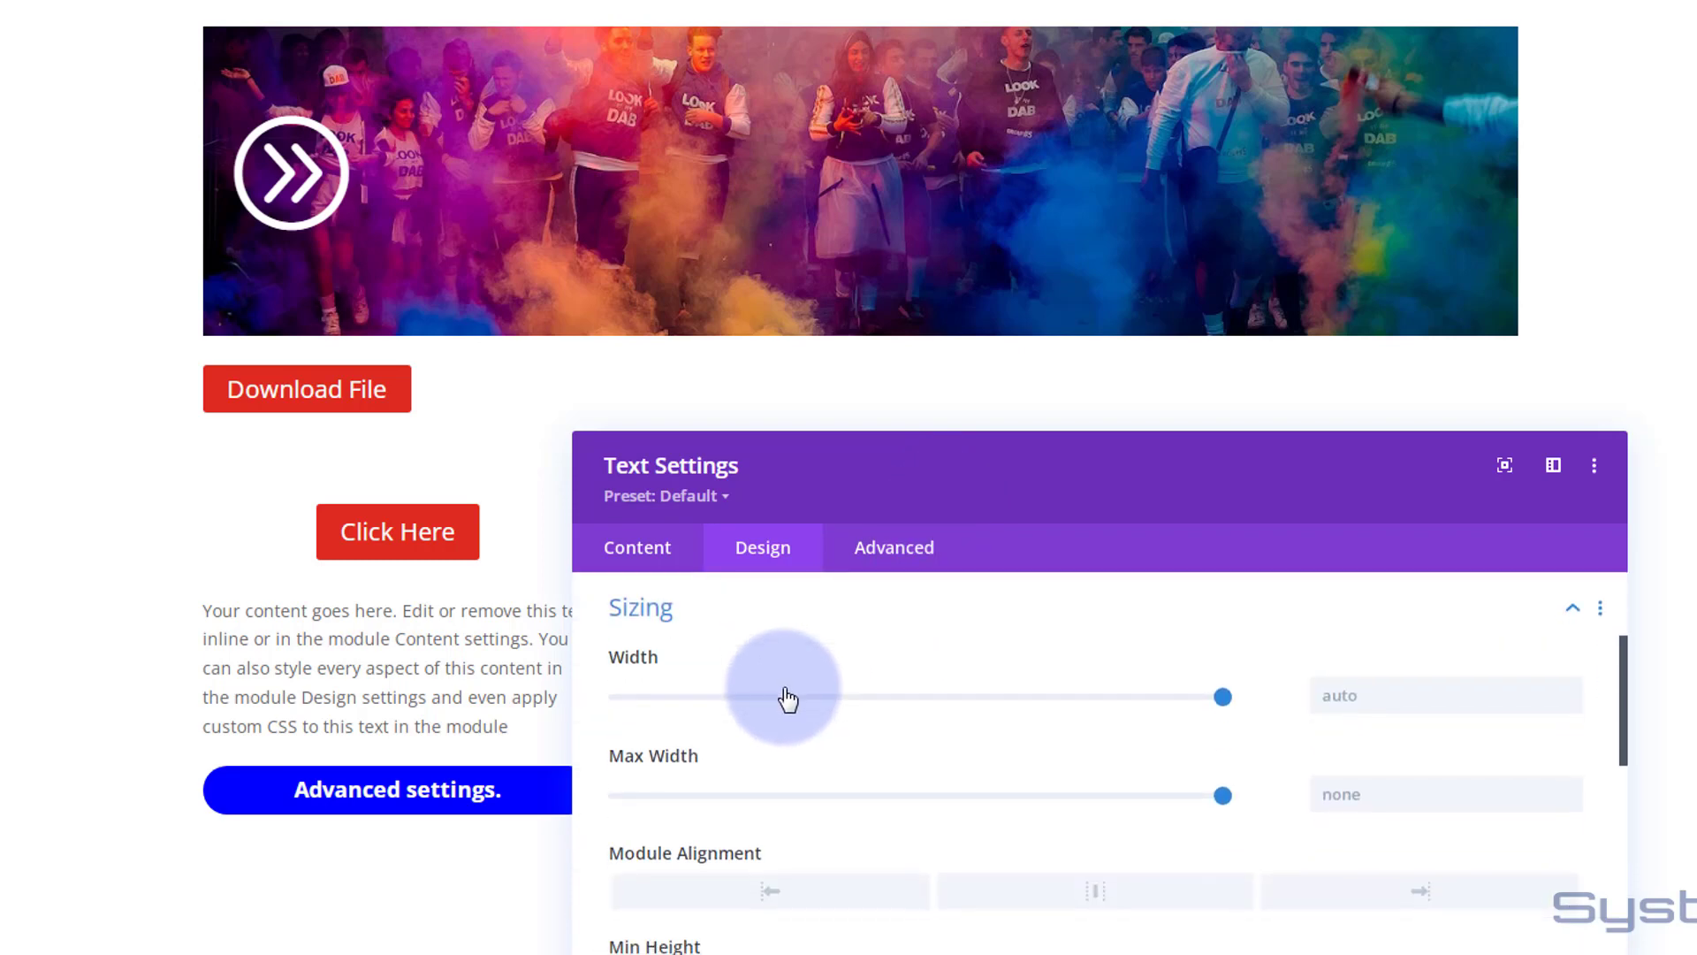
left_click_drag(943, 474, 947, 433)
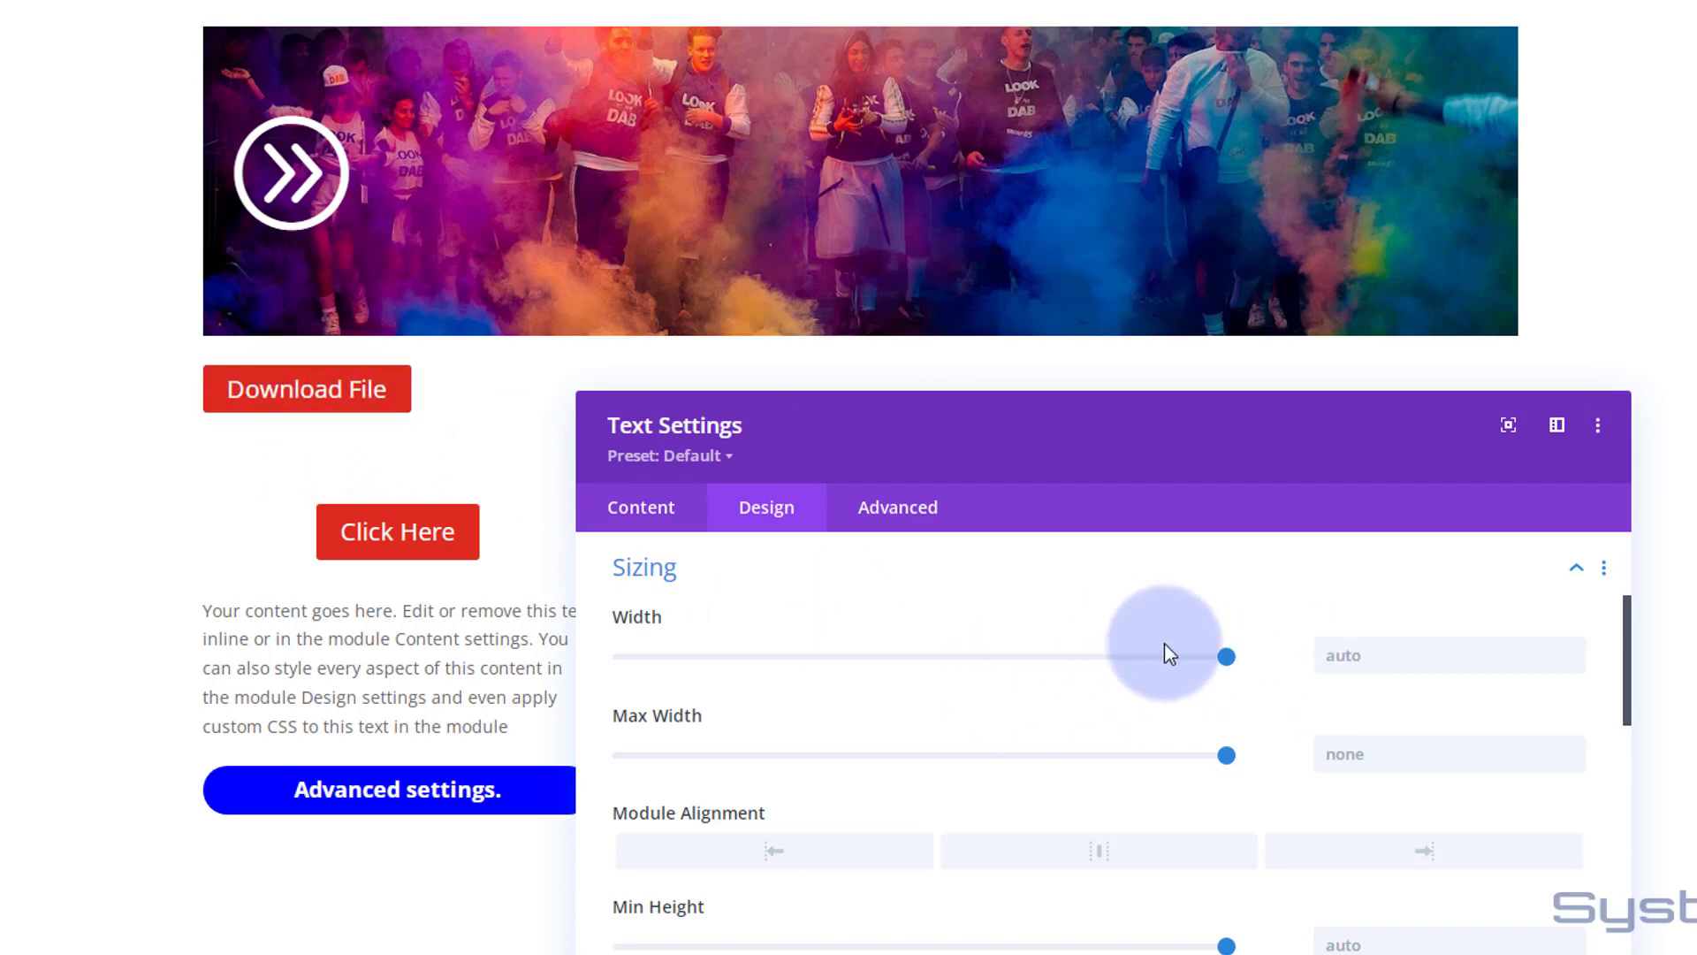
Set the module Width to 171px so Download File fits on one line
left_click(1340, 654)
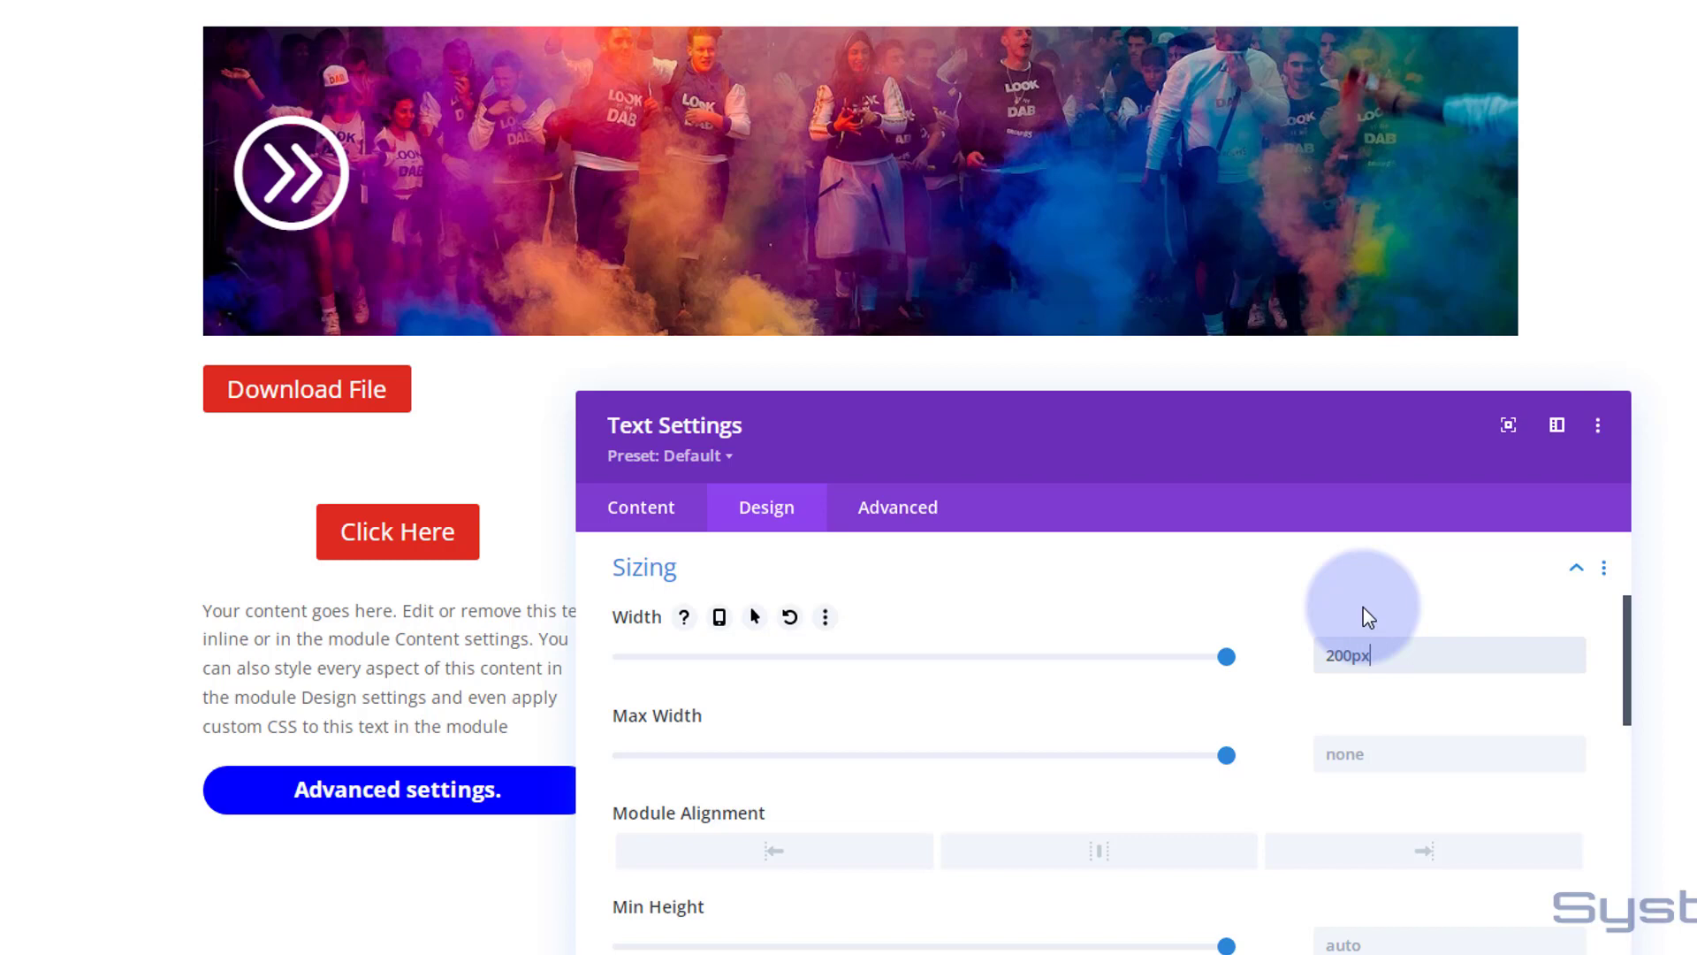
left_click(1508, 665)
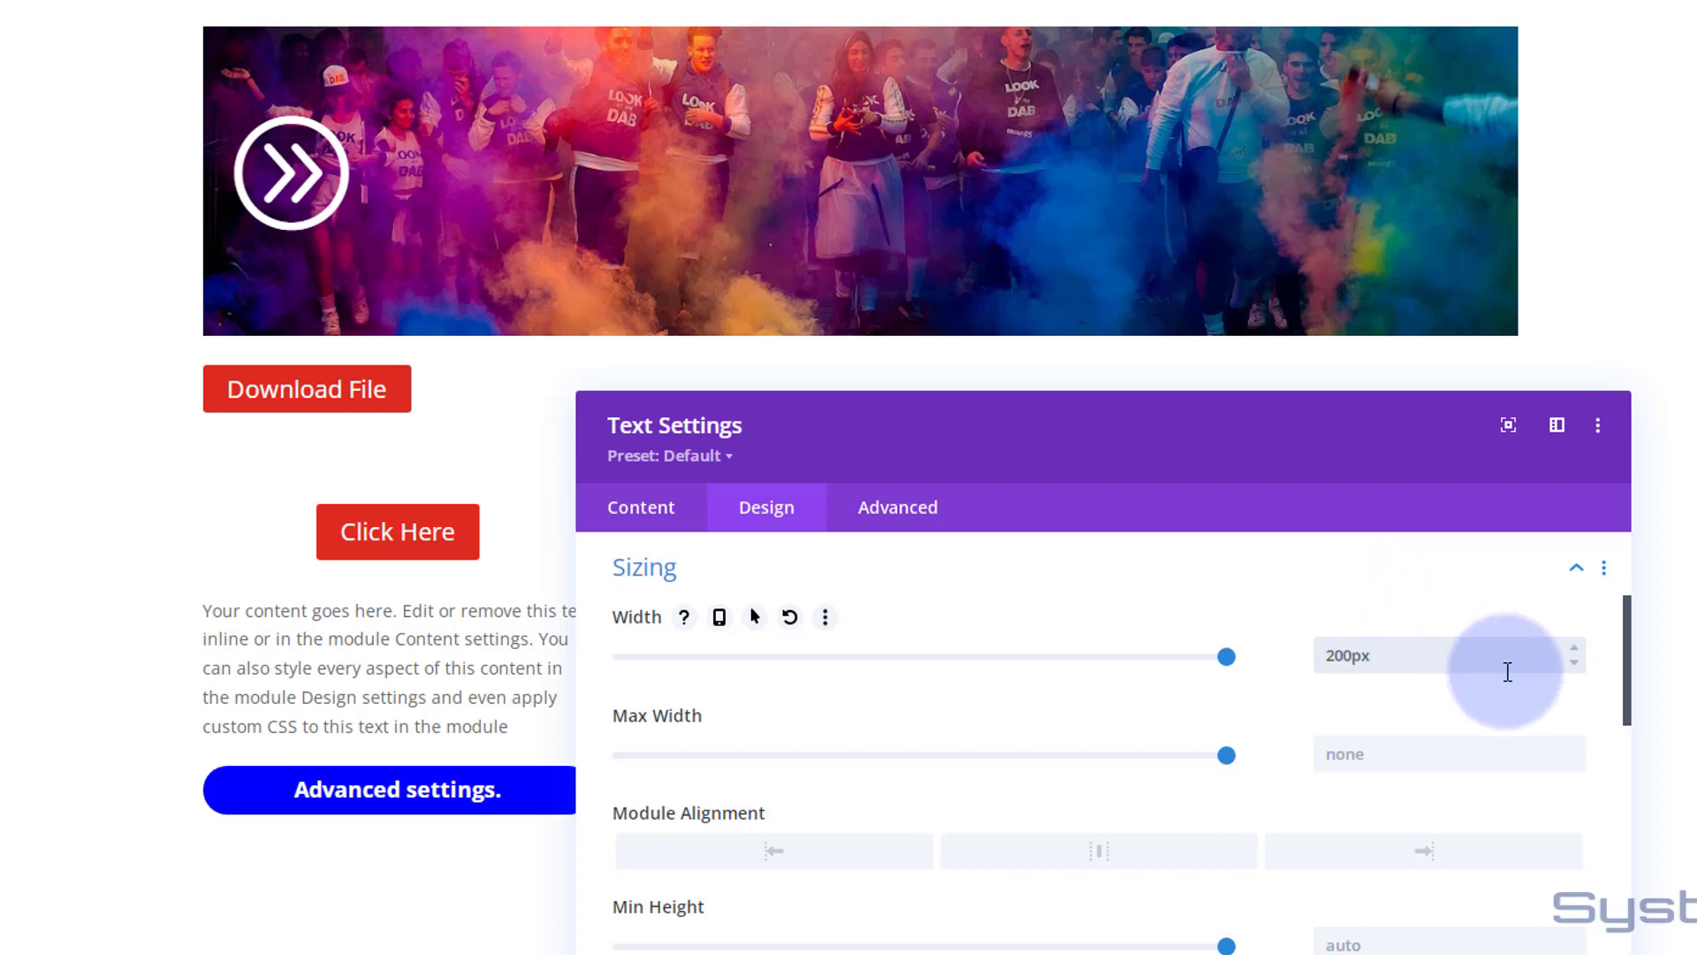
left_click(1573, 664)
left_click_drag(1572, 659, 1578, 655)
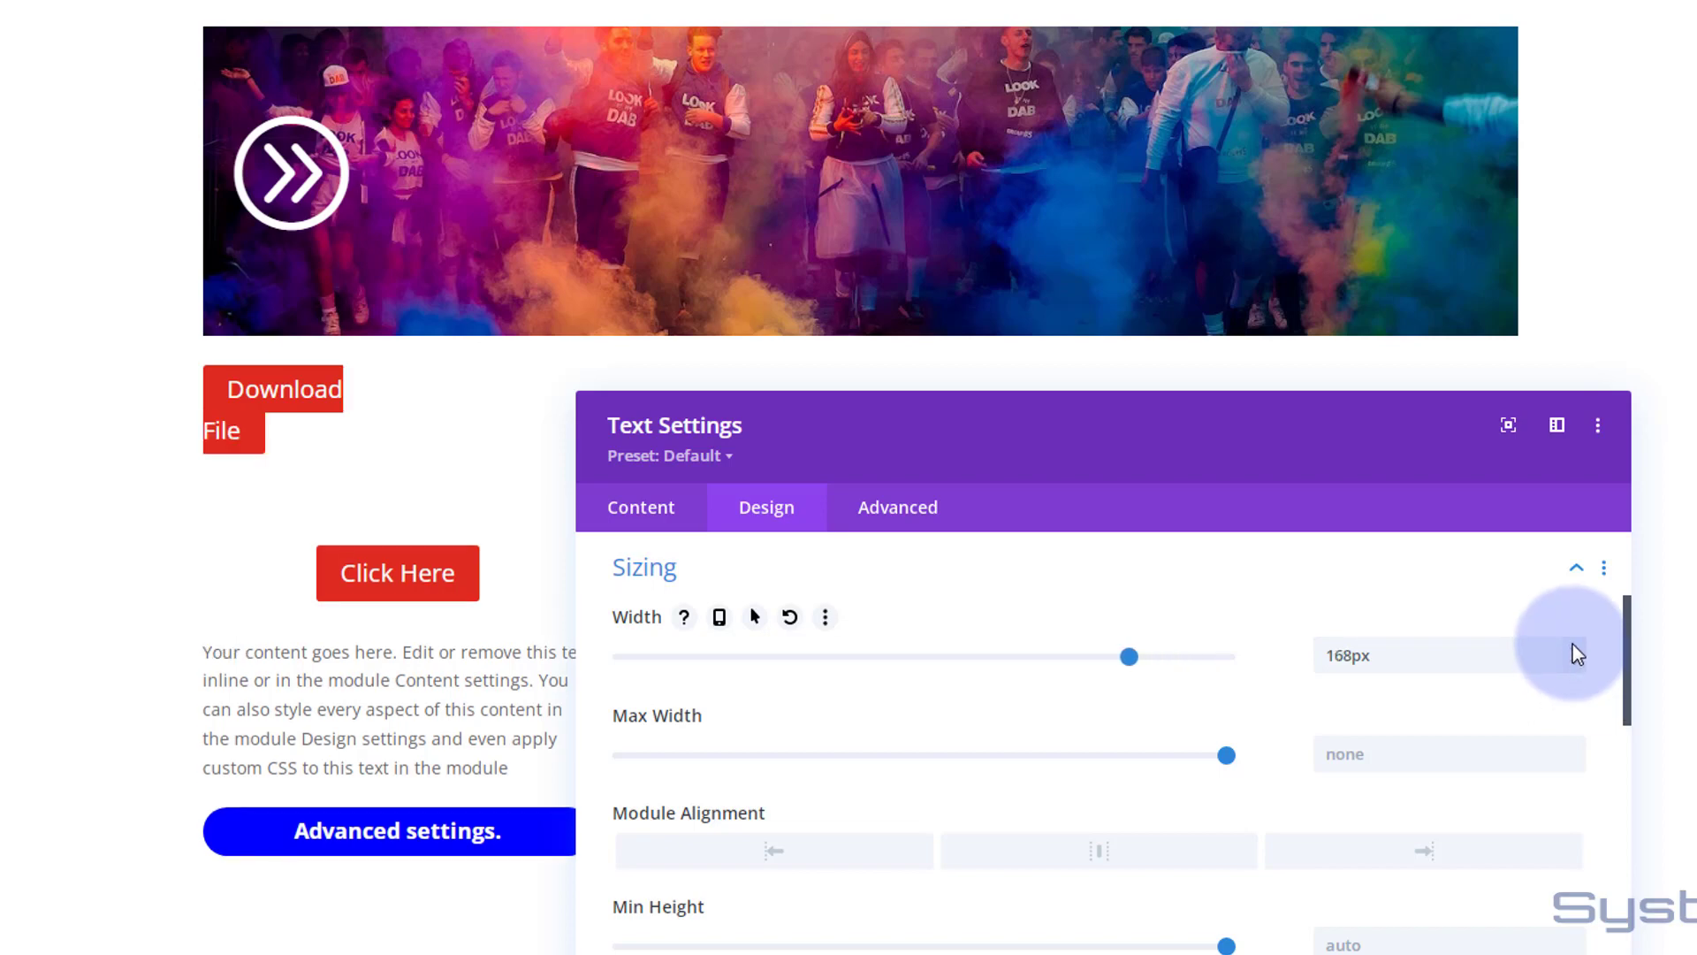
left_click(1578, 654)
left_click(1579, 655)
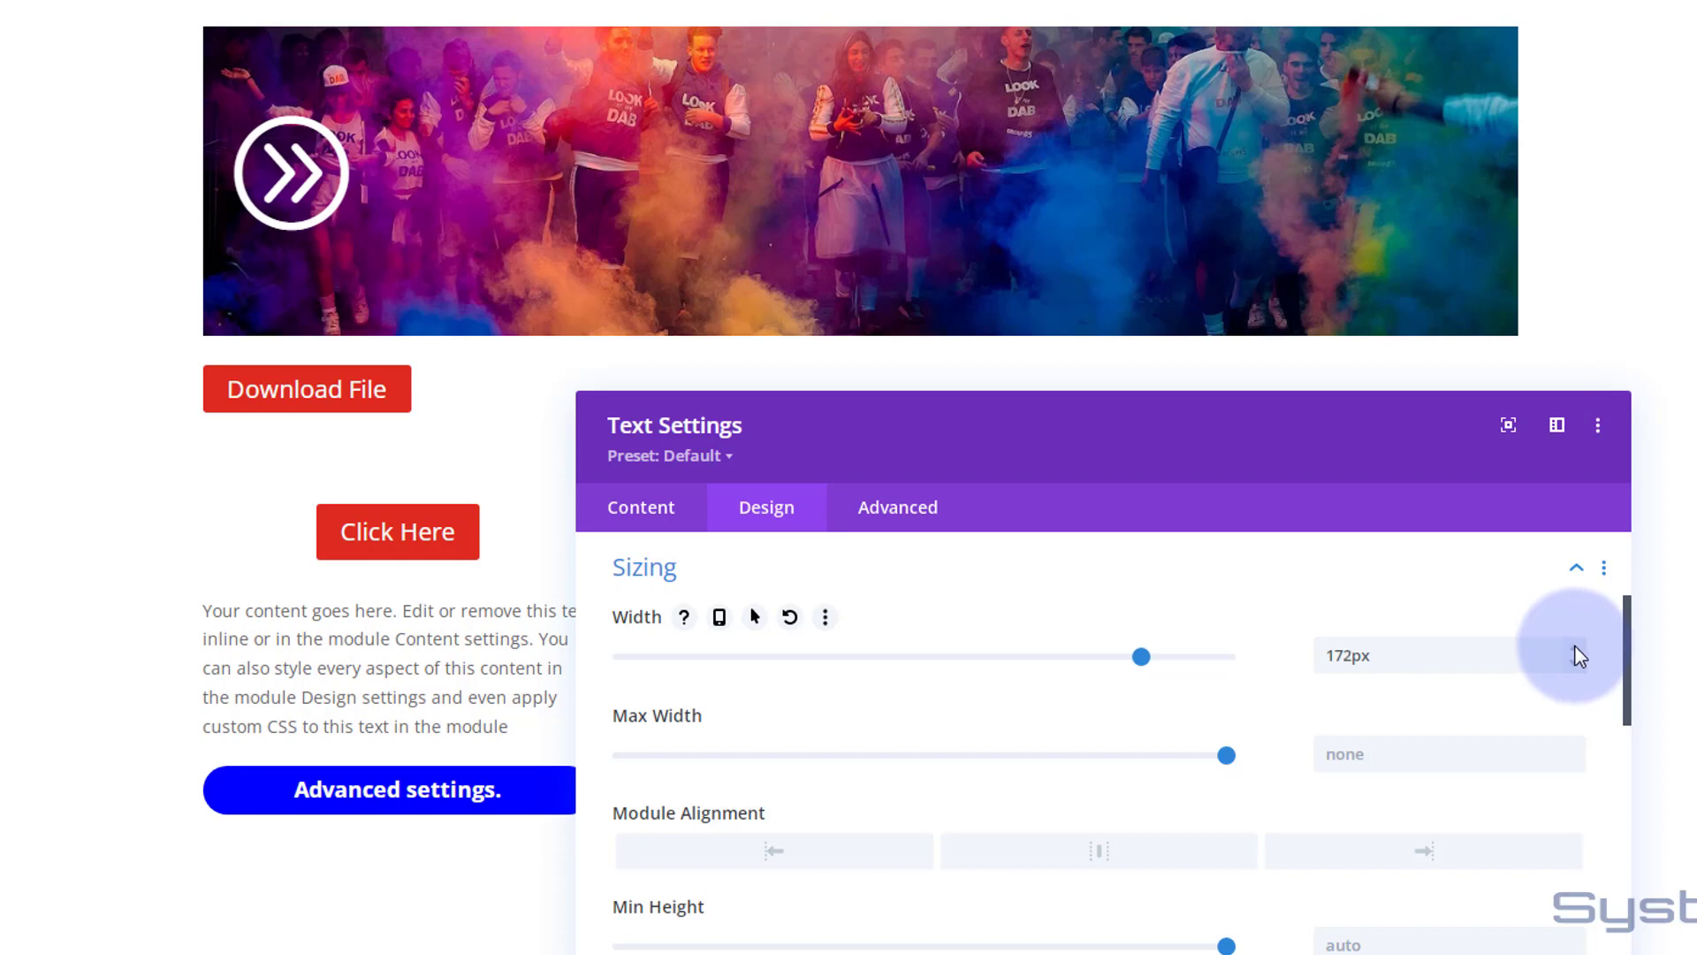
left_click(1571, 661)
left_click(1571, 661)
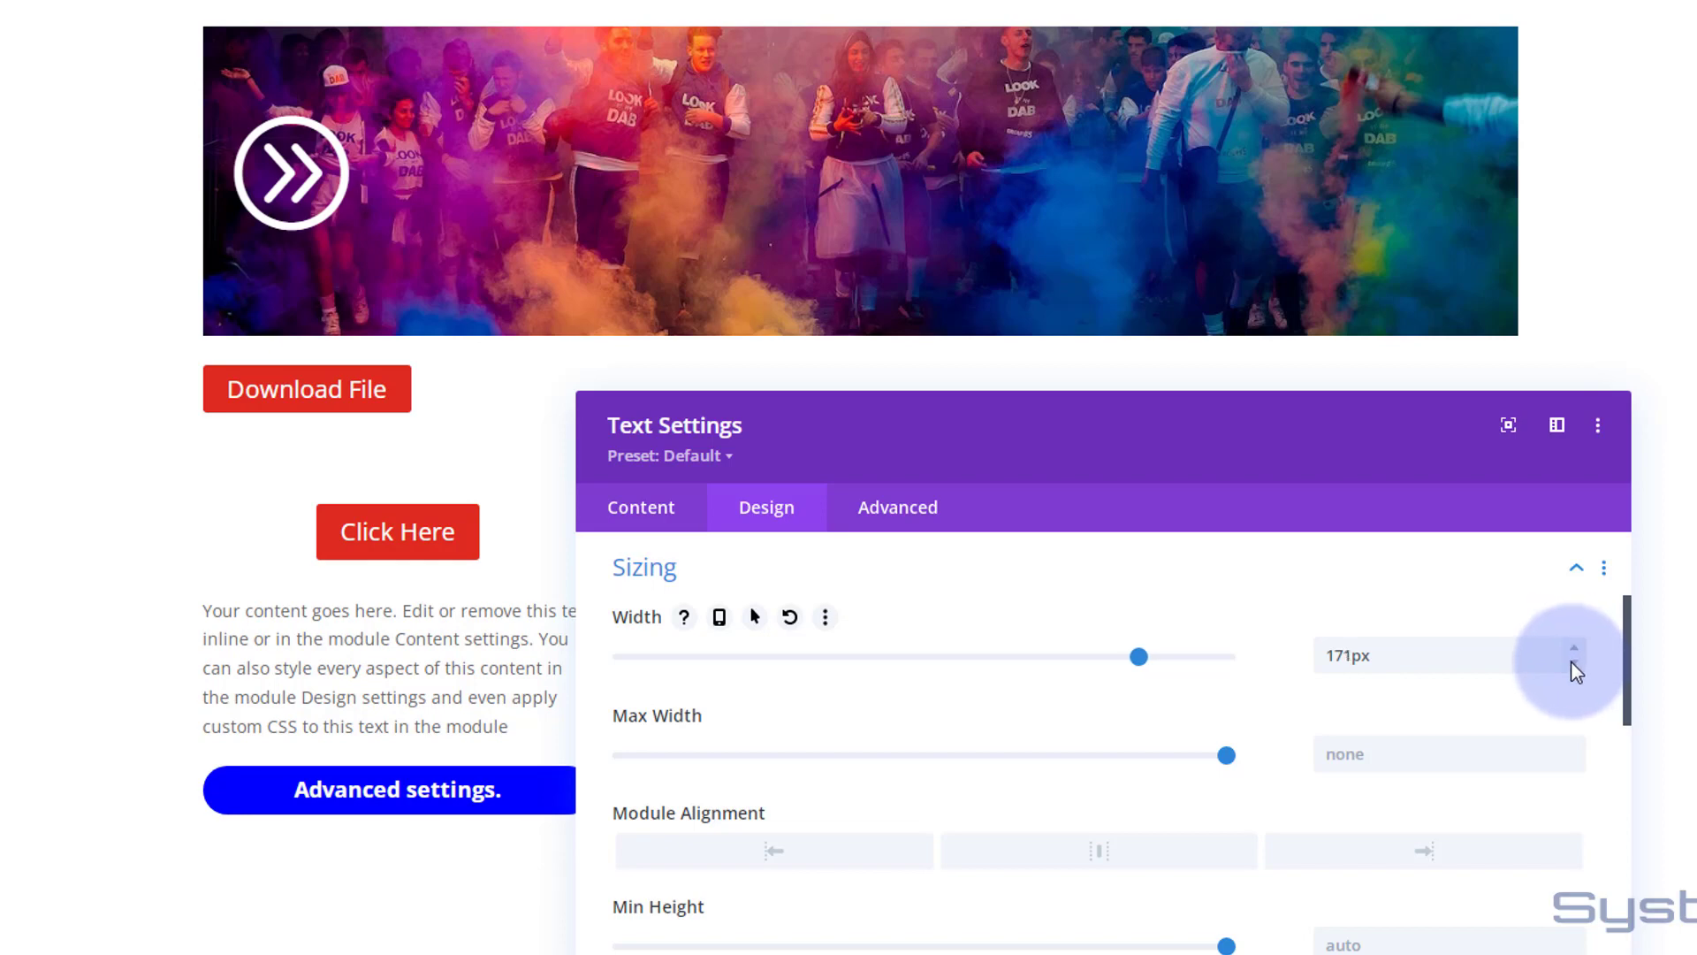
left_click(1572, 654)
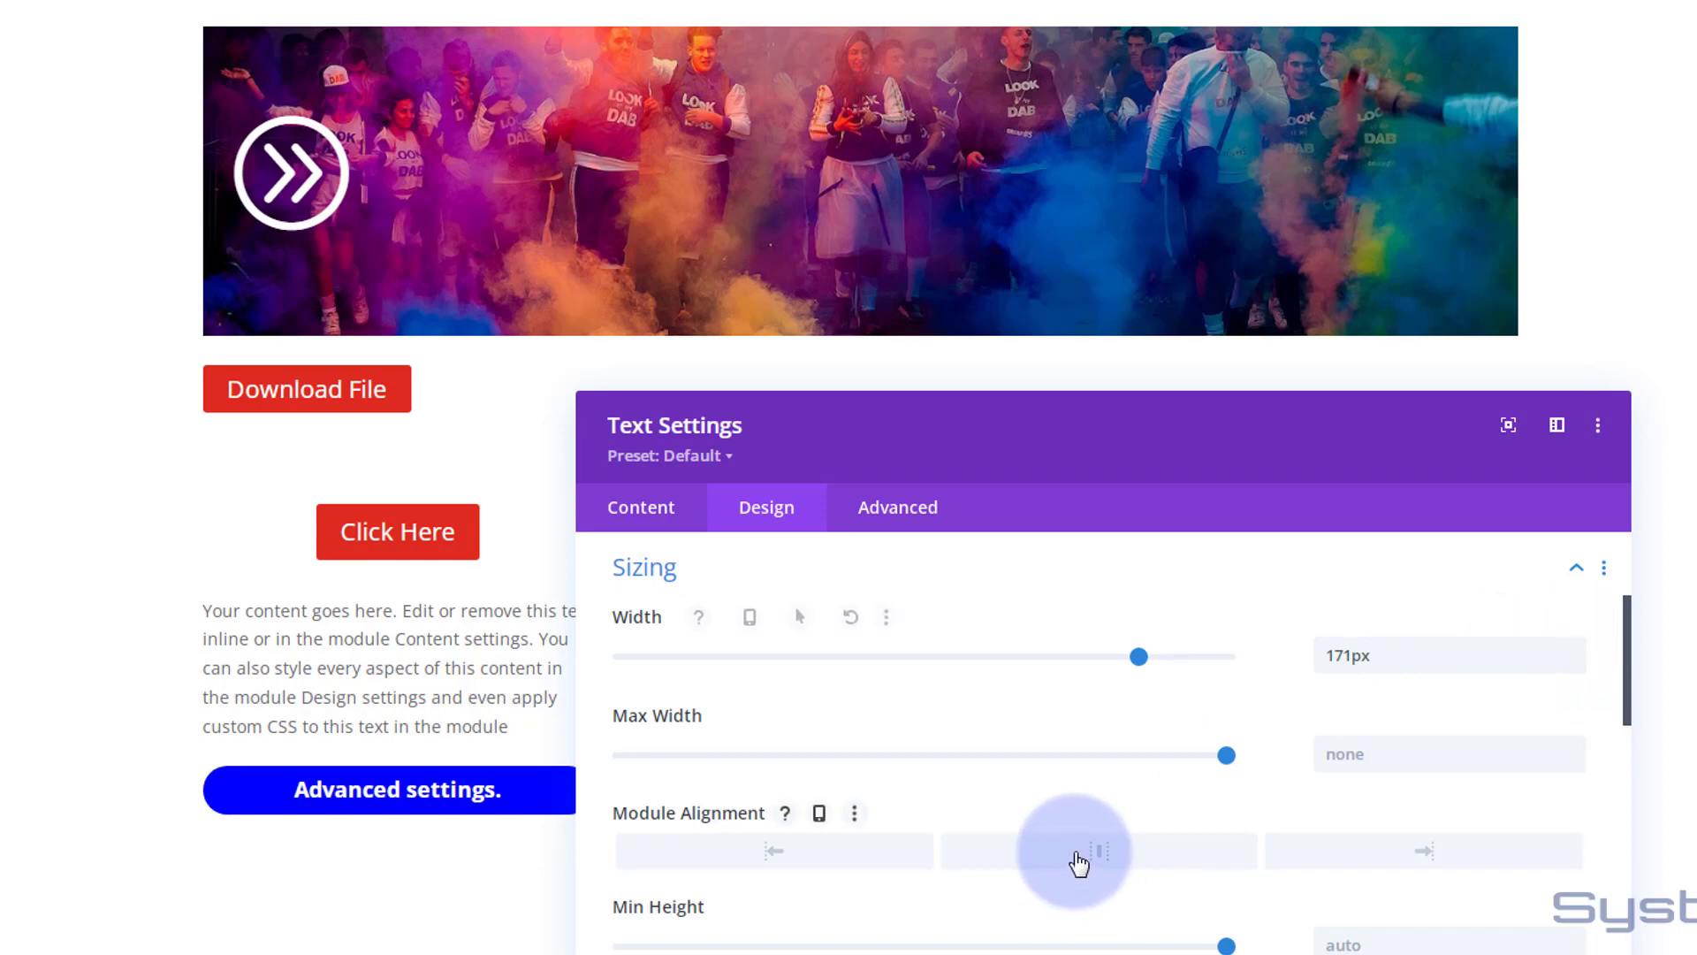
Center the module alignment and reposition the settings panel to view the button
left_click(1109, 859)
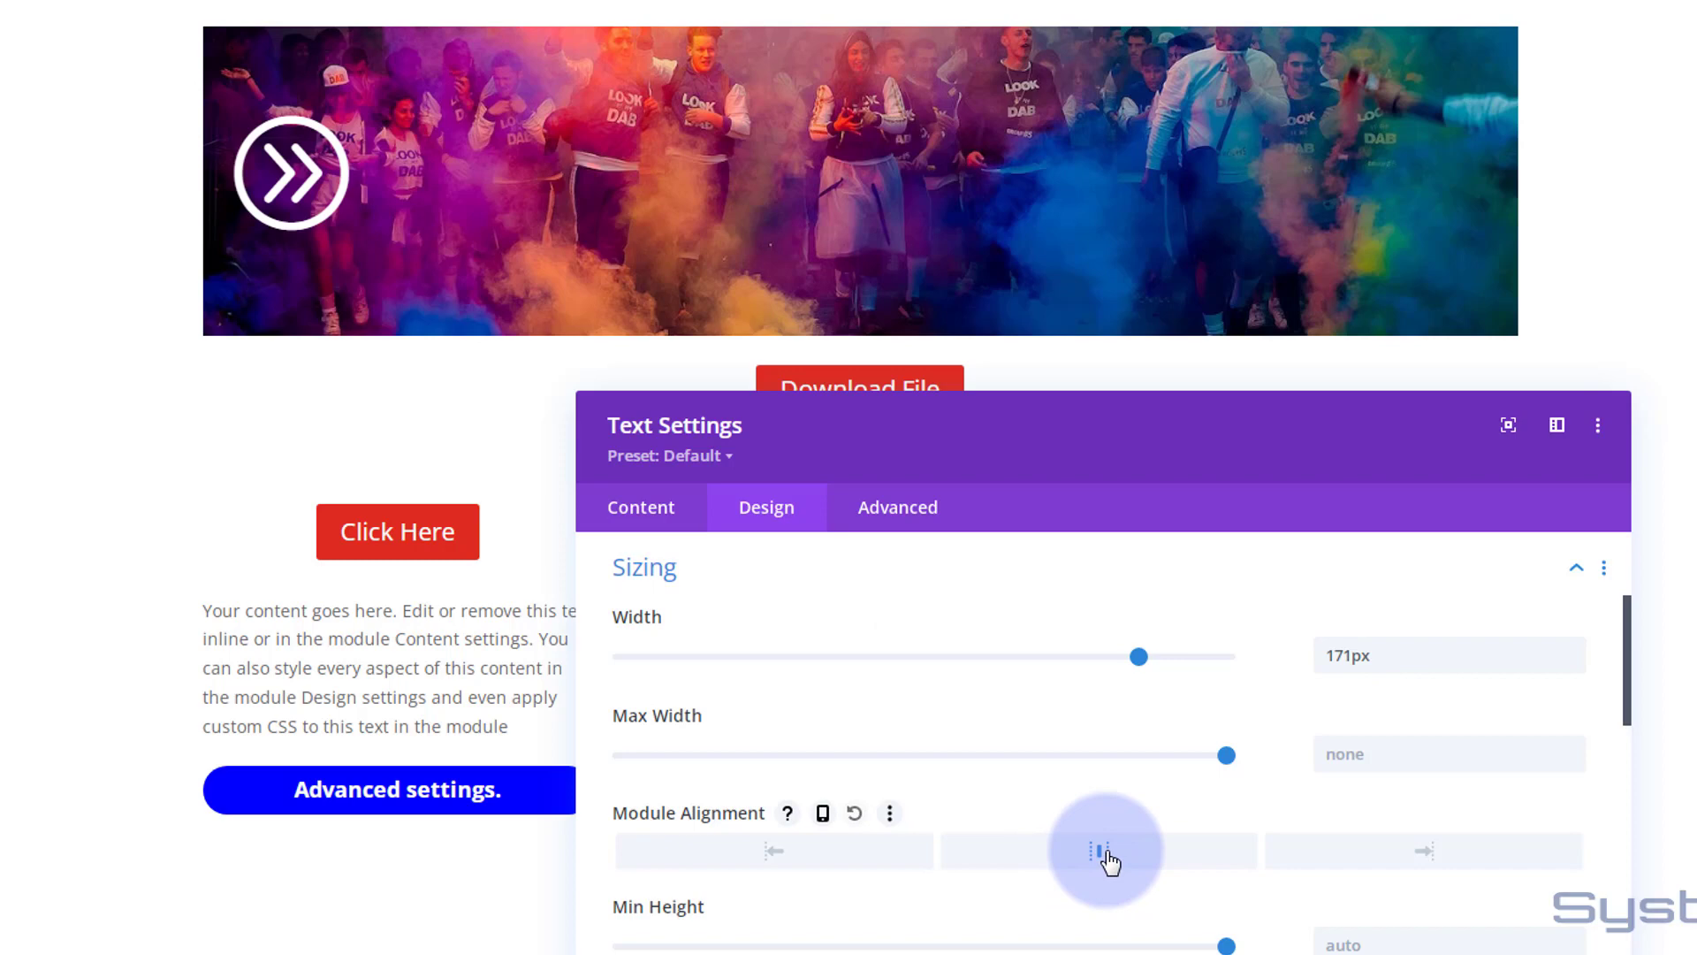
left_click_drag(1155, 428, 1012, 465)
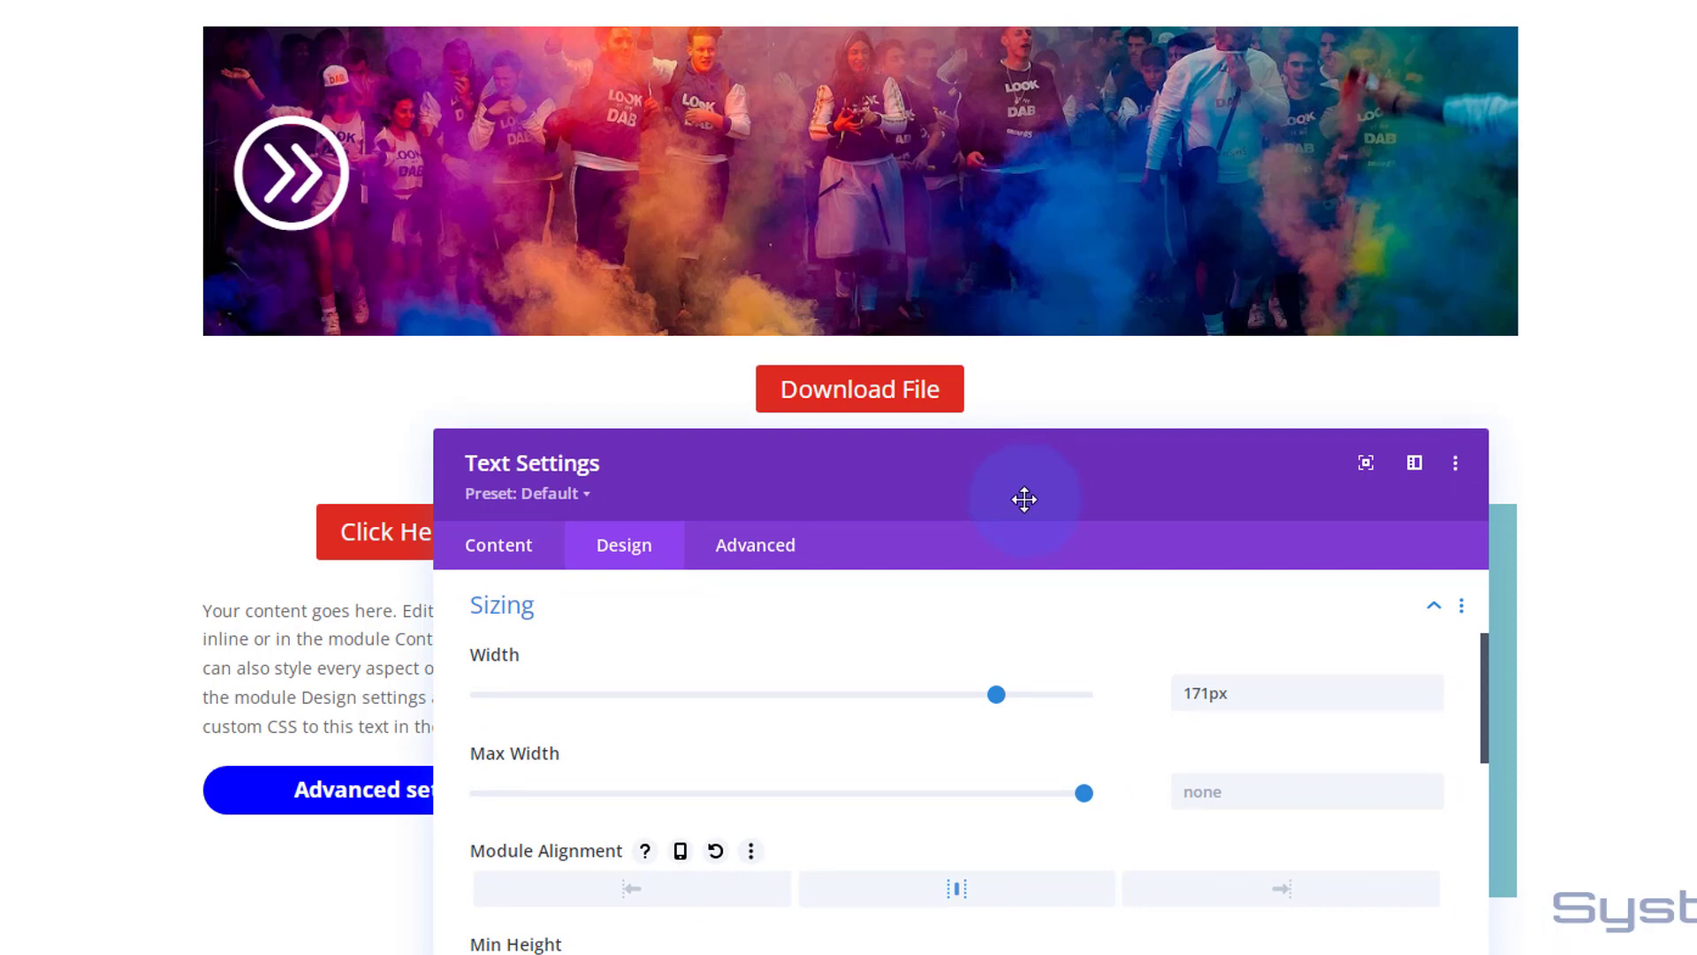
left_click_drag(1079, 481, 1119, 168)
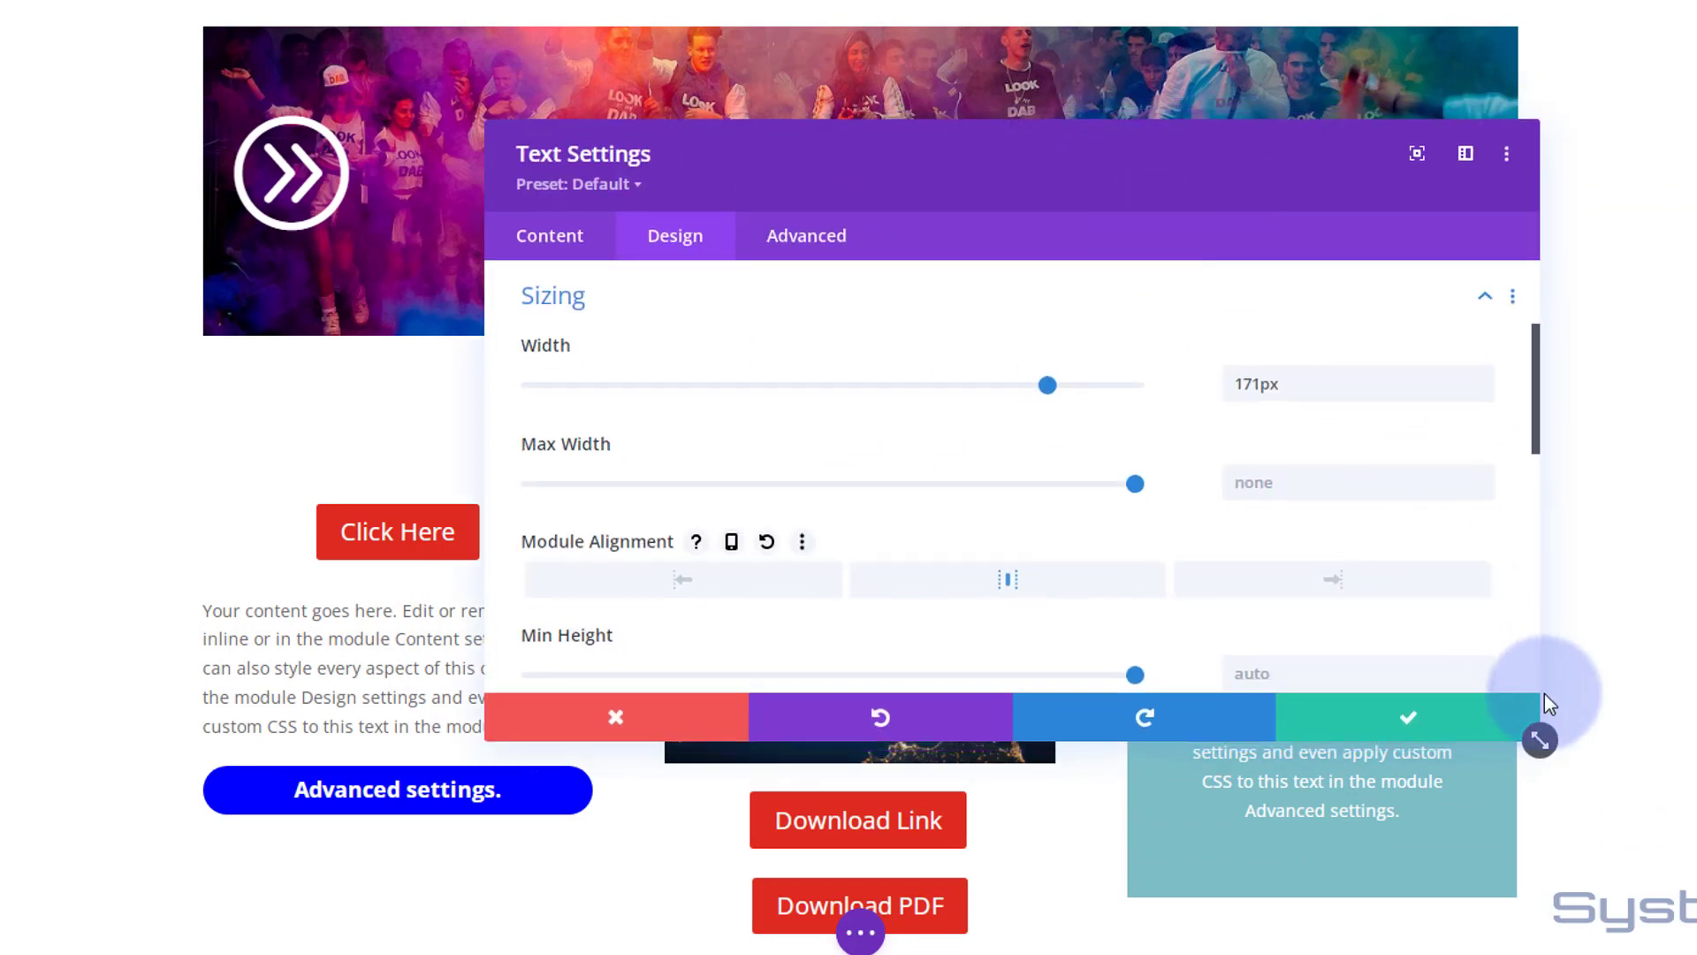
left_click_drag(1540, 739, 949, 740)
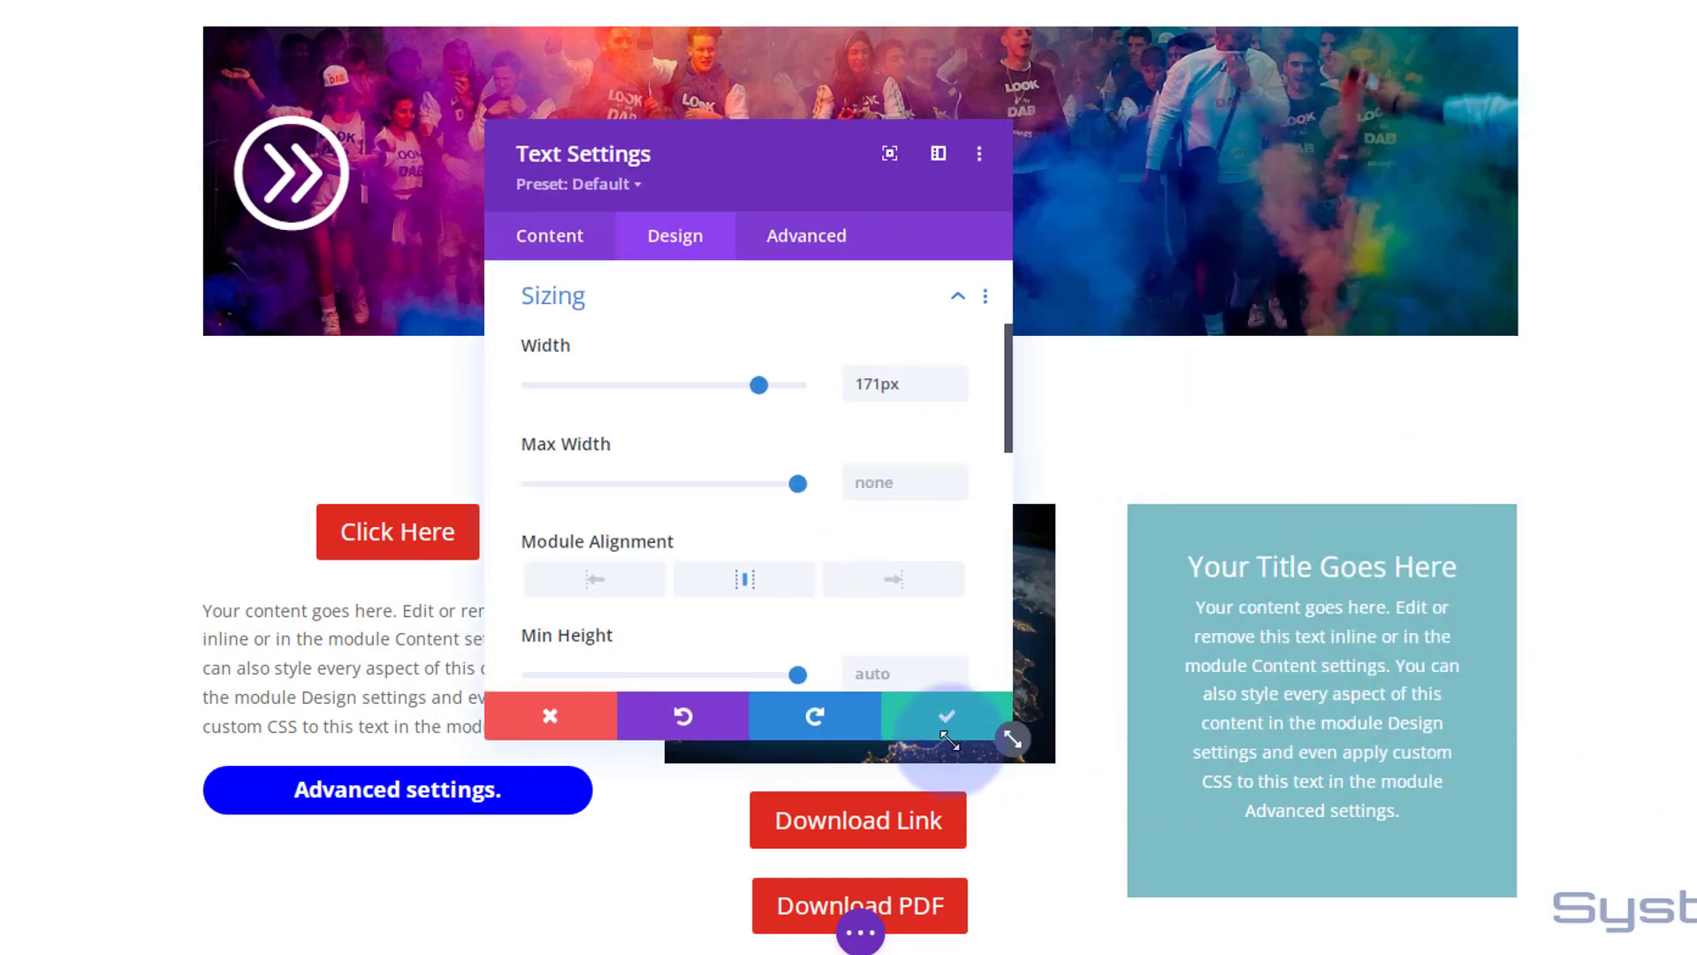
left_click_drag(772, 174, 1291, 246)
Open the text module's body content and switch its editor to the Text (HTML) view
left_click(1077, 310)
left_click(1147, 441)
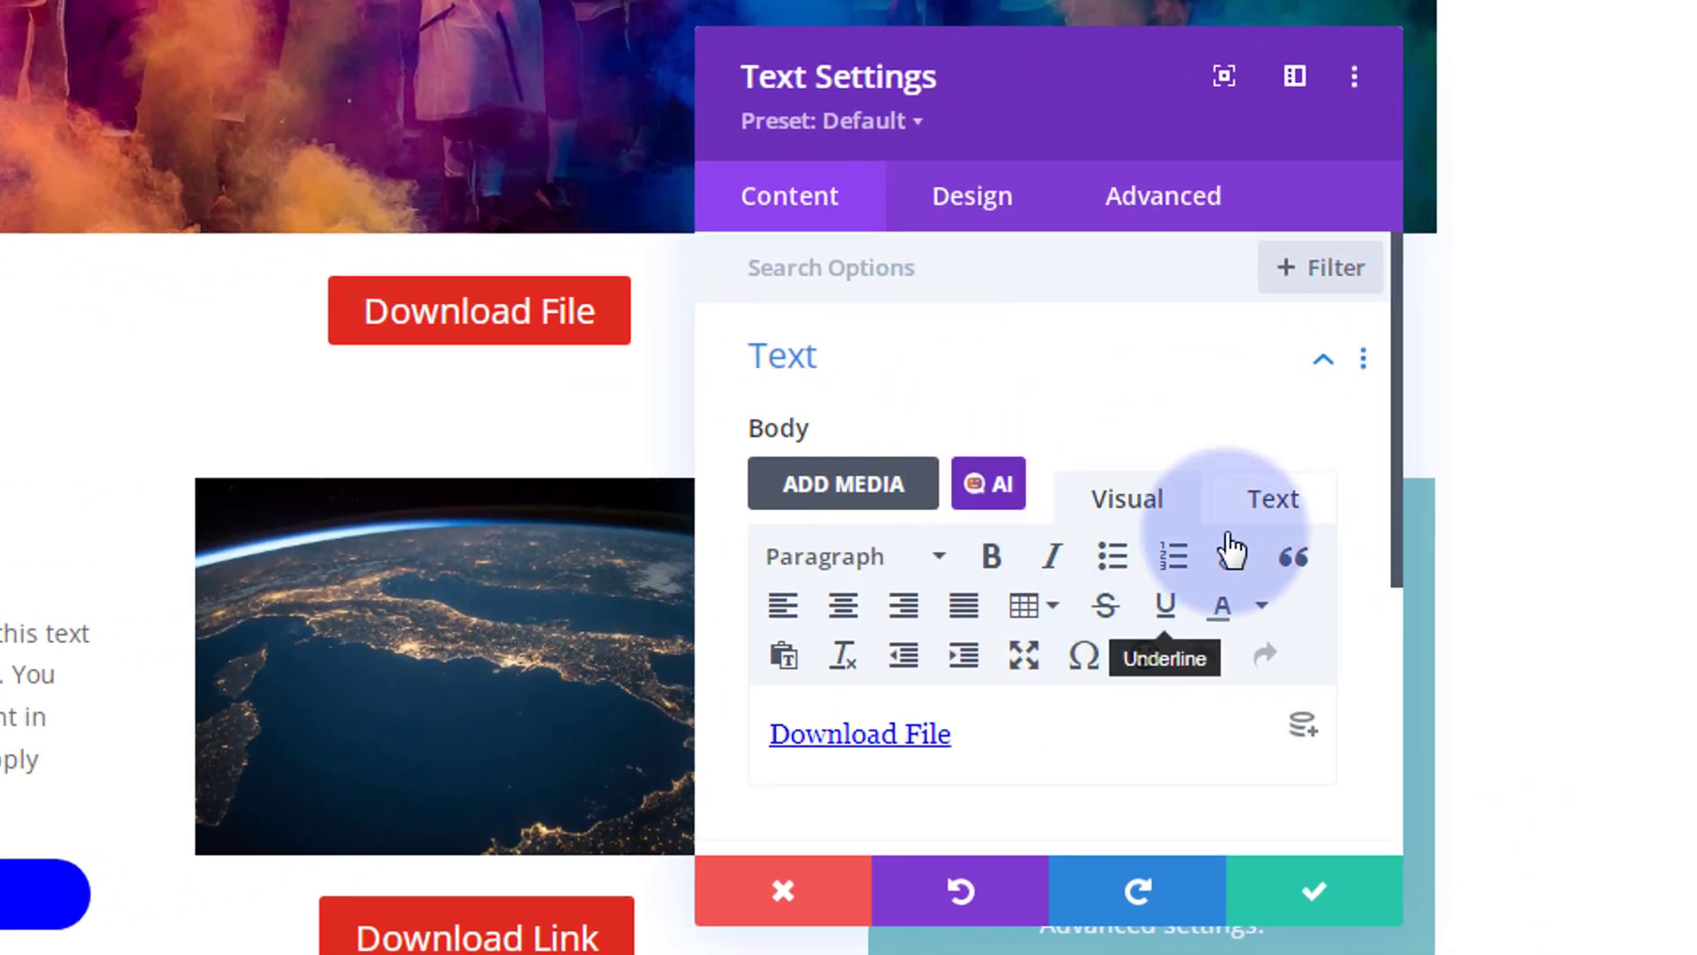
left_click(1271, 505)
scroll(1153, 508, "down", 3)
scroll(1152, 500, "down", 1)
scroll(1151, 496, "up", 2)
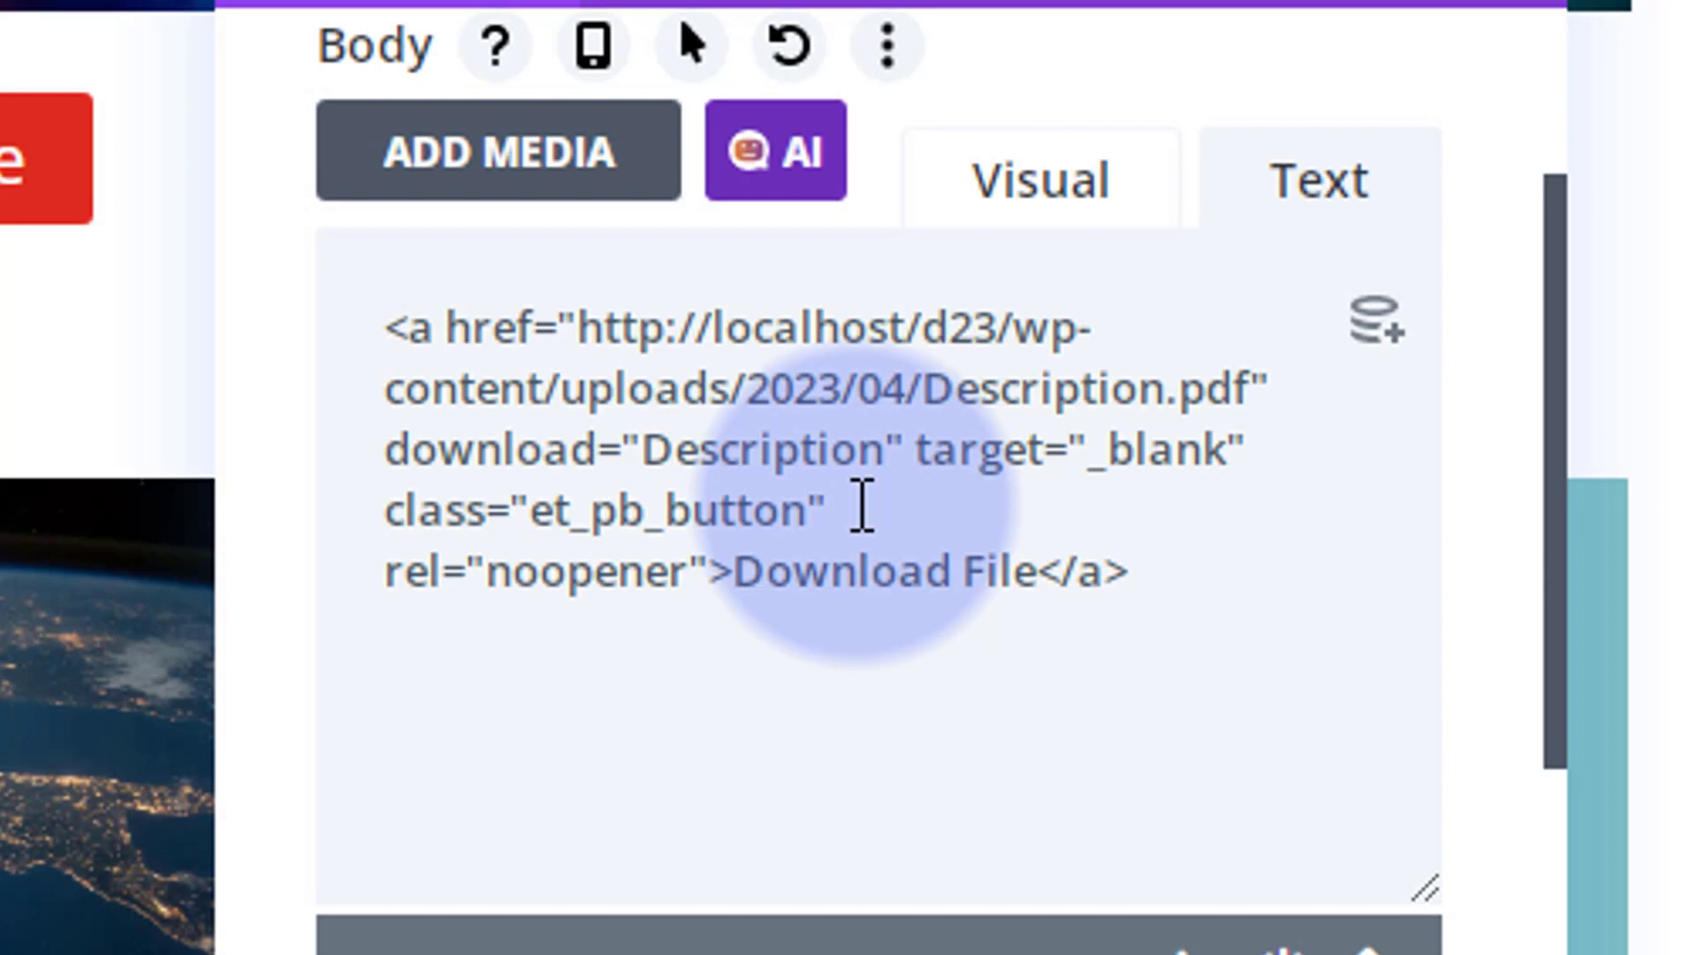
Add style="padding-top:15 !important" to the Download File anchor tag
type("style")
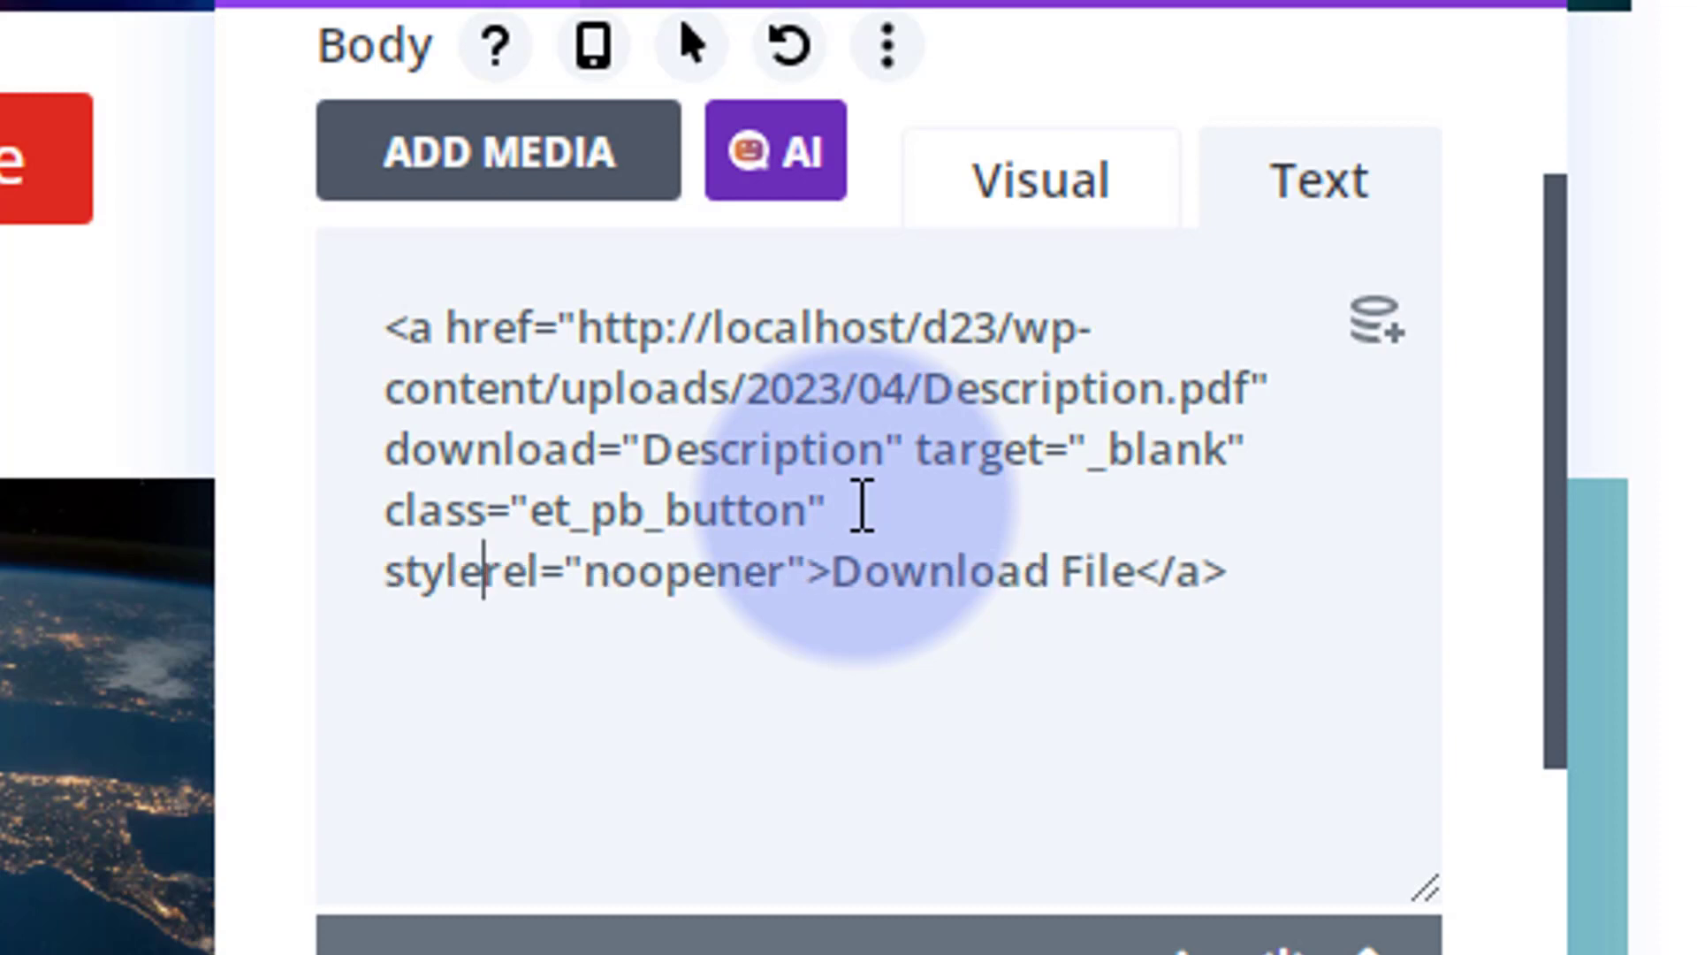
type("=")
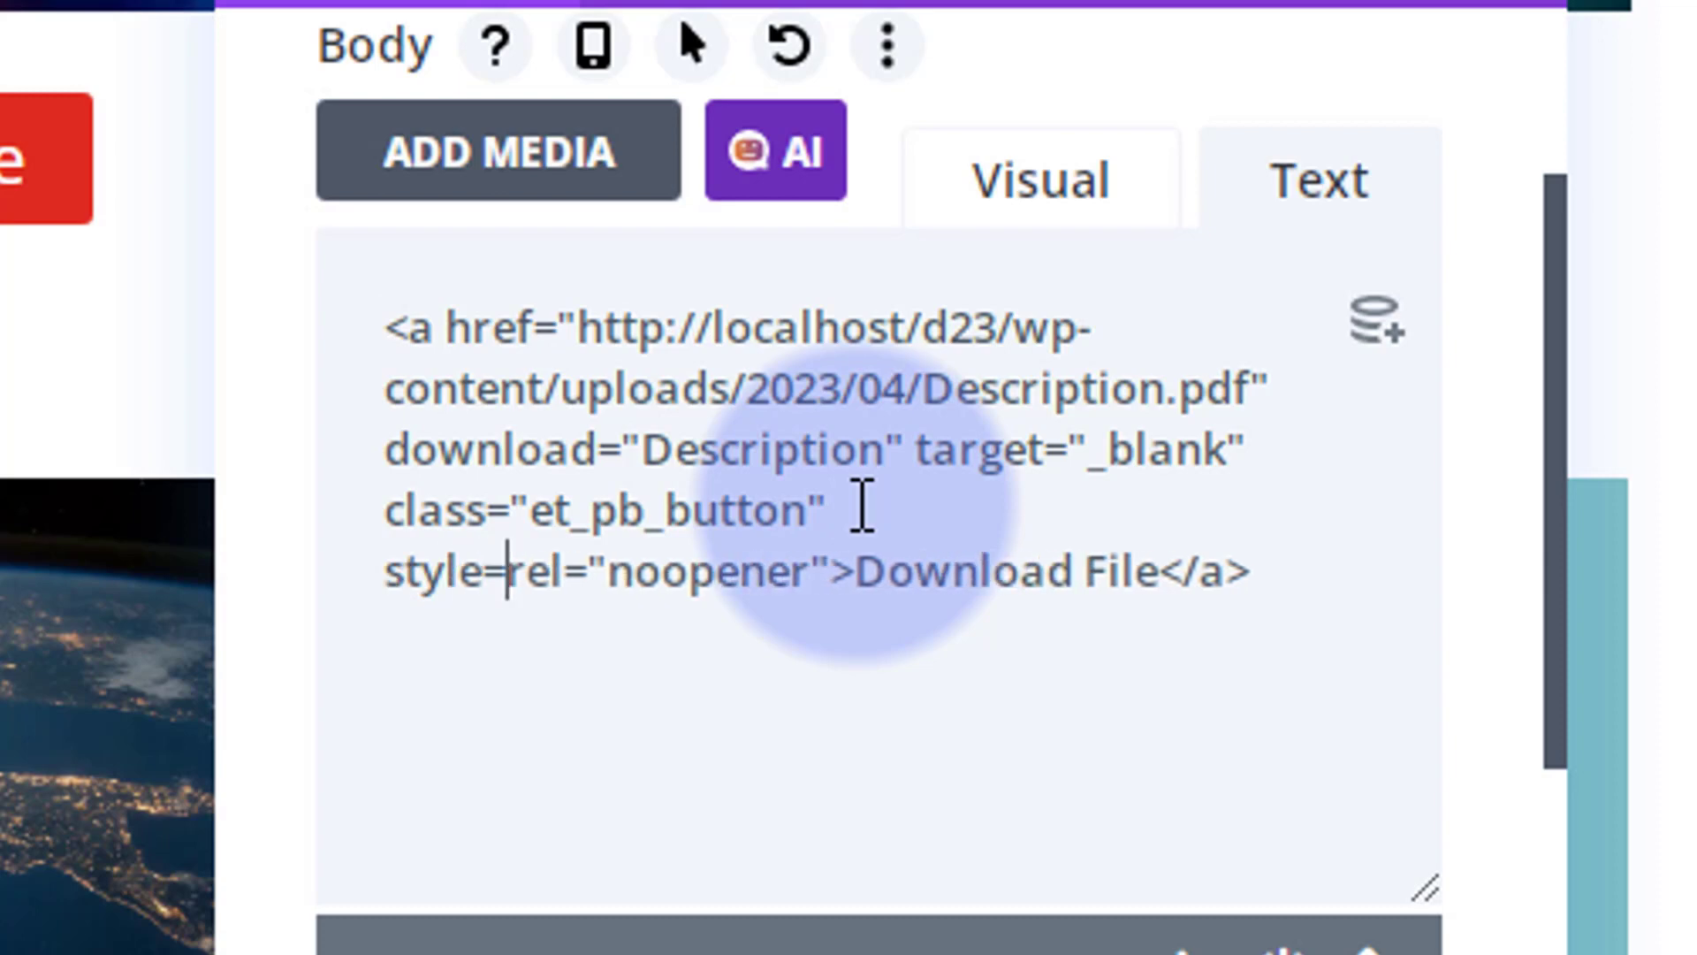
type("\"")
type("\" style=")
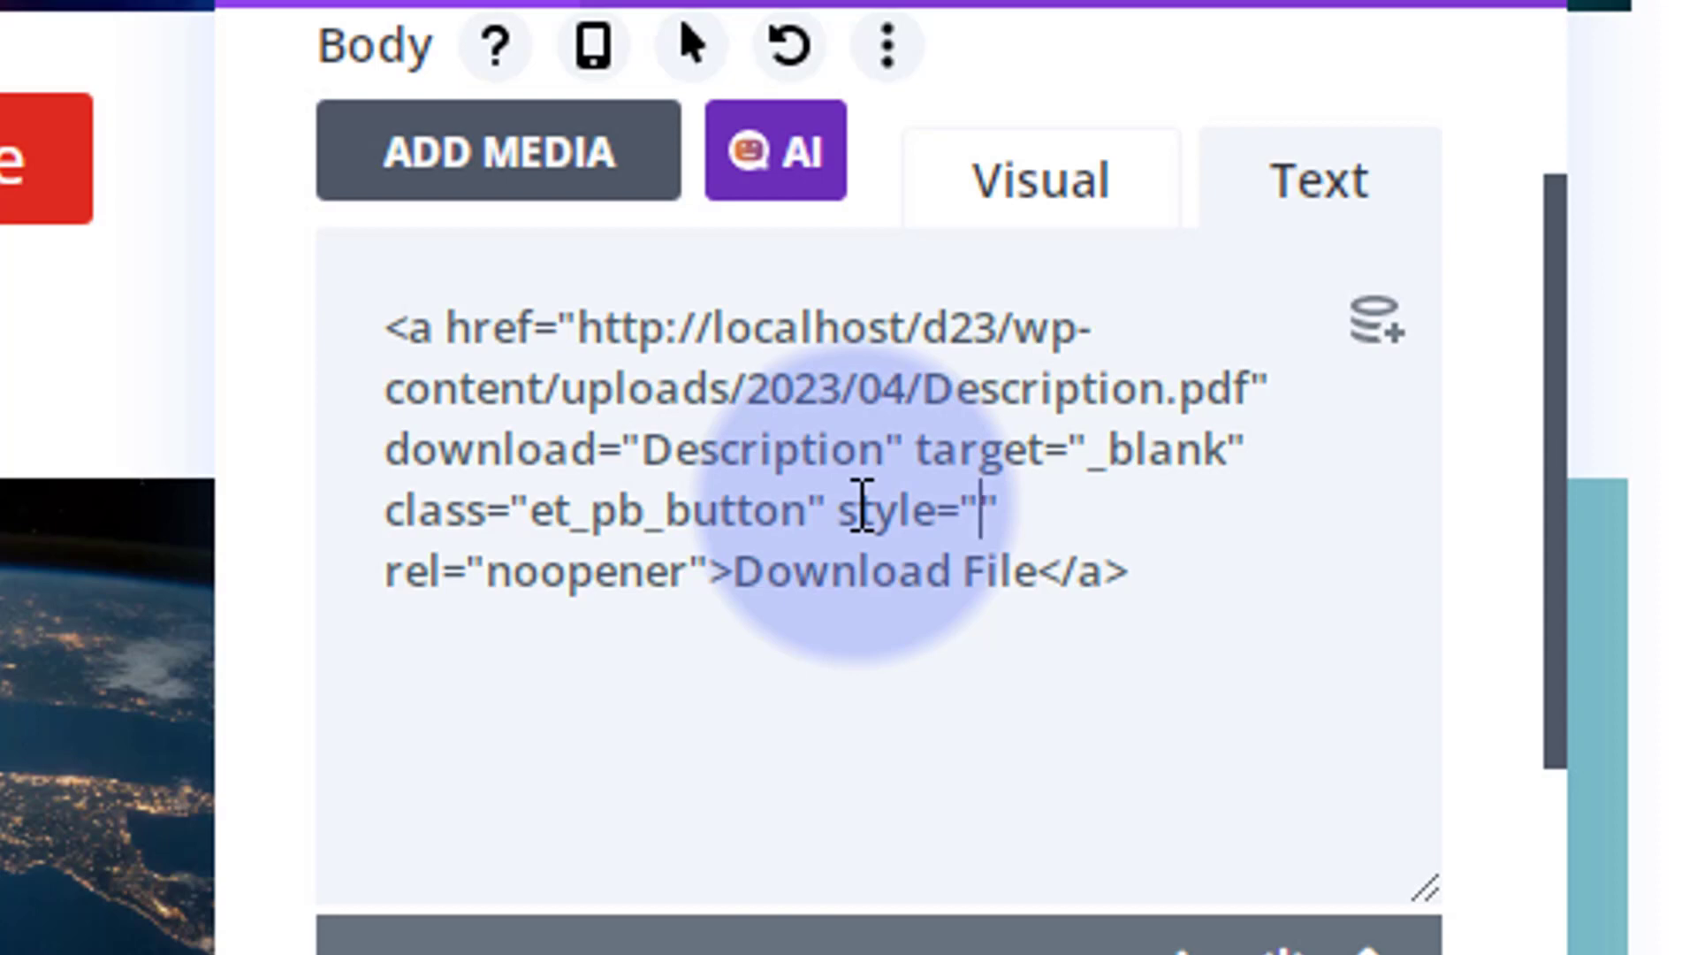
type("padding-top:")
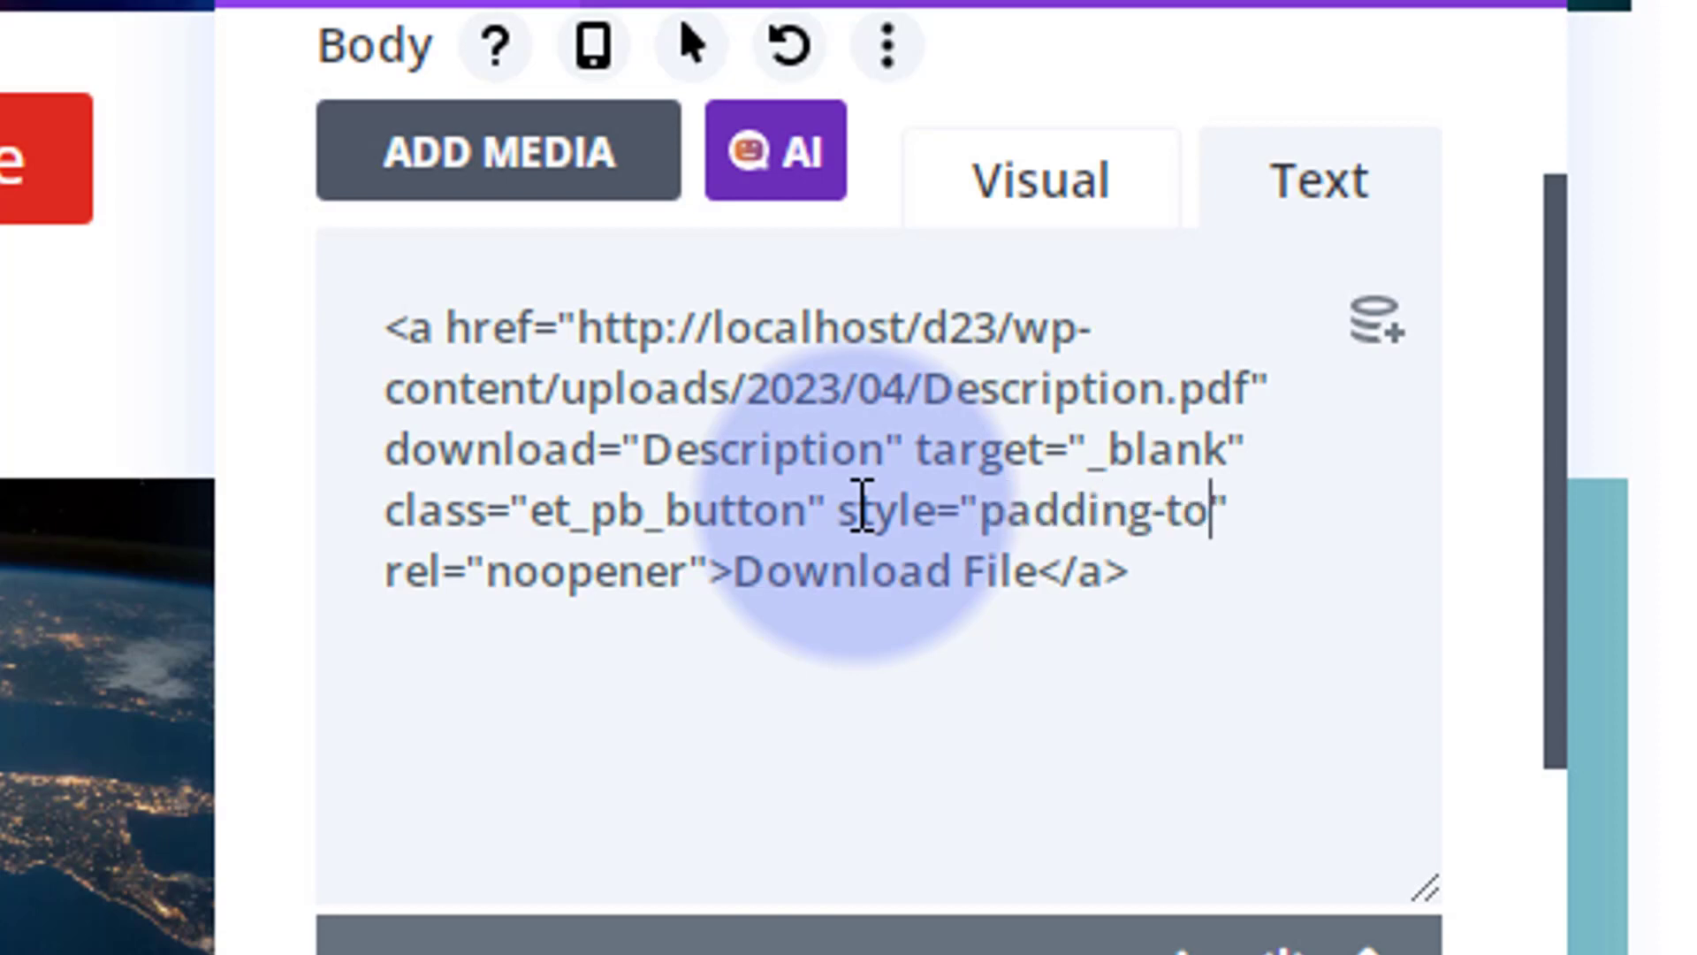
type("15")
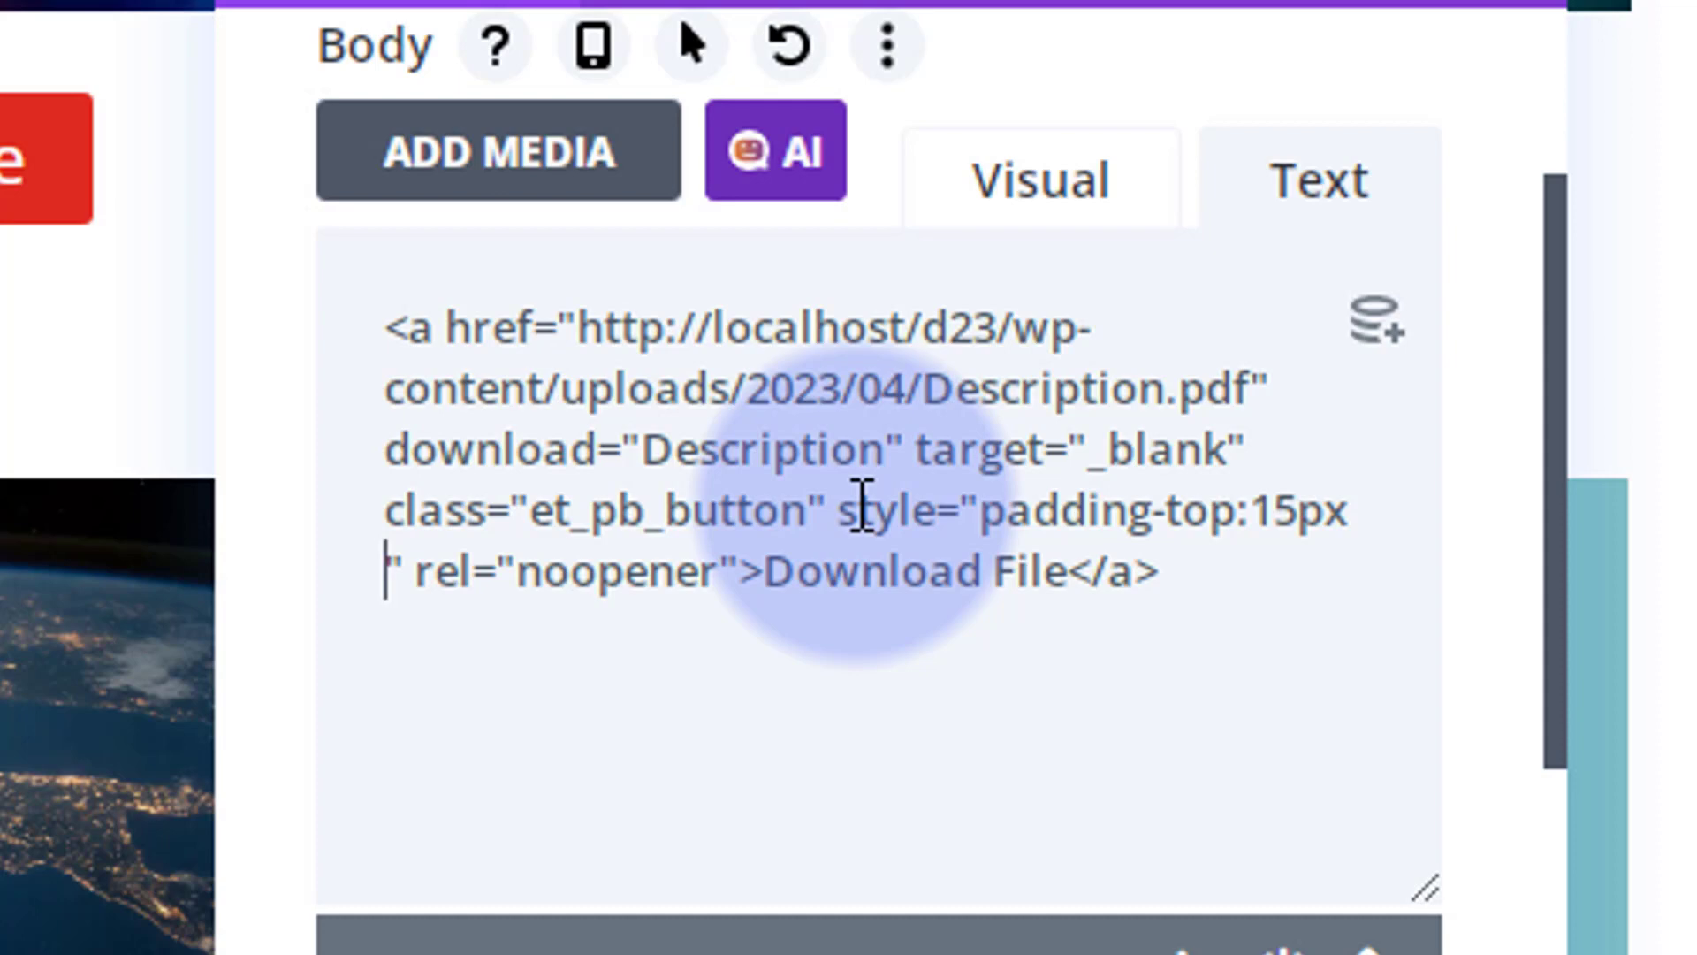
type("!")
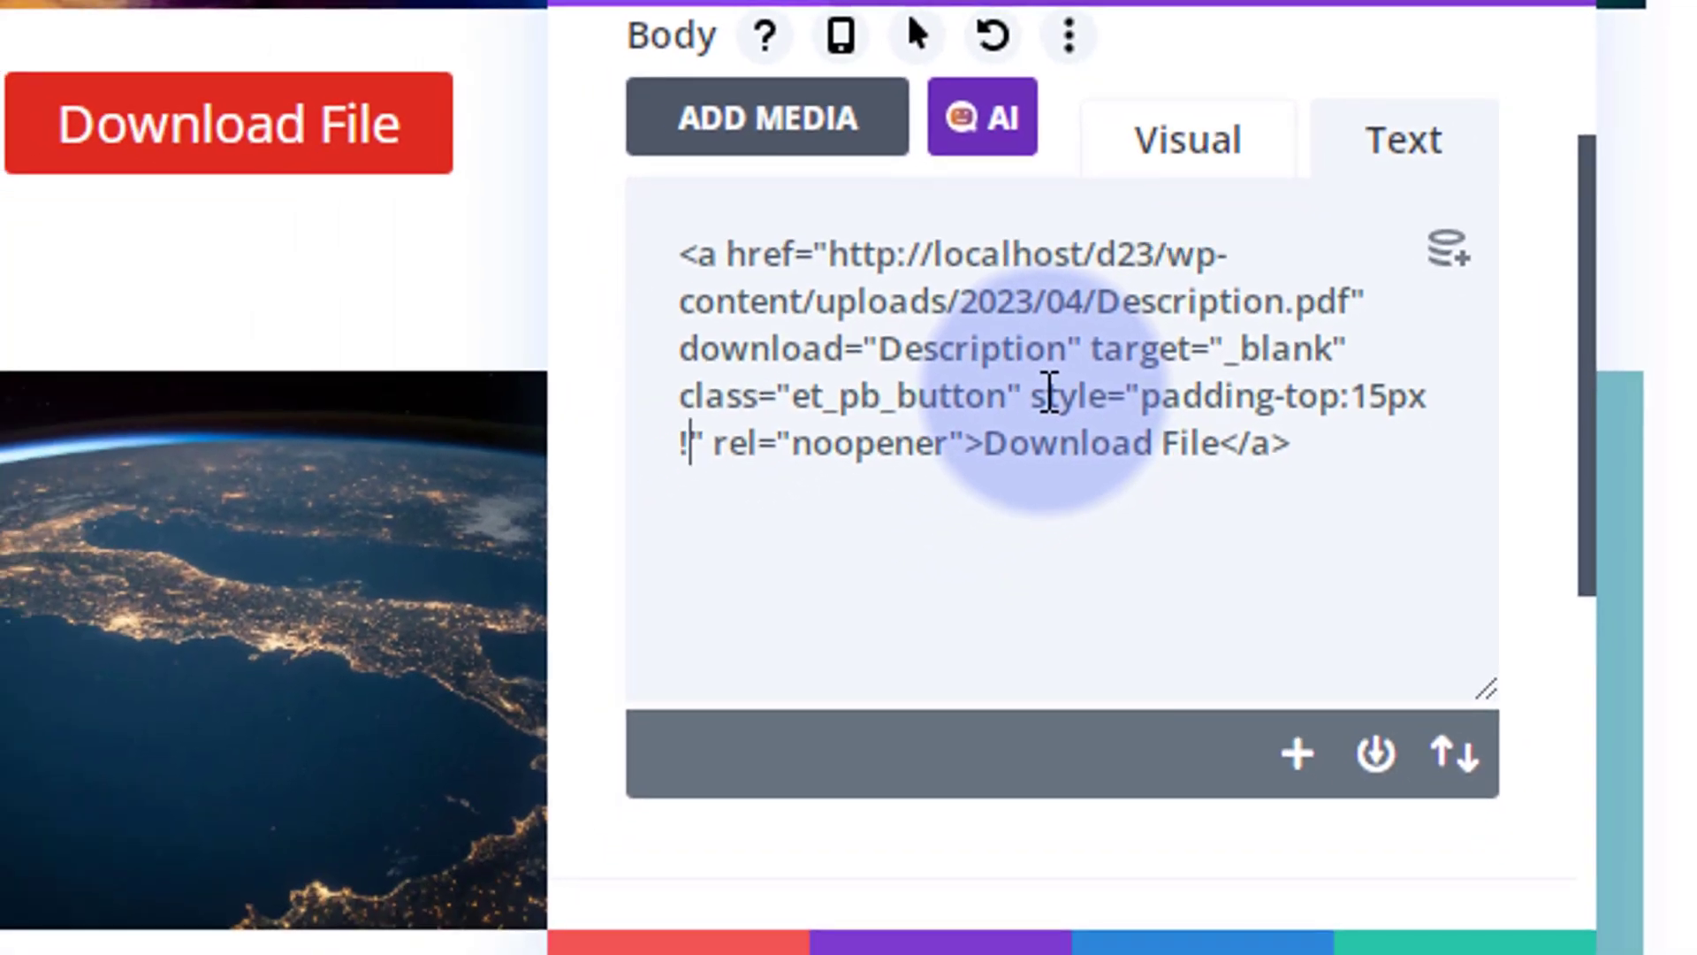
type("important")
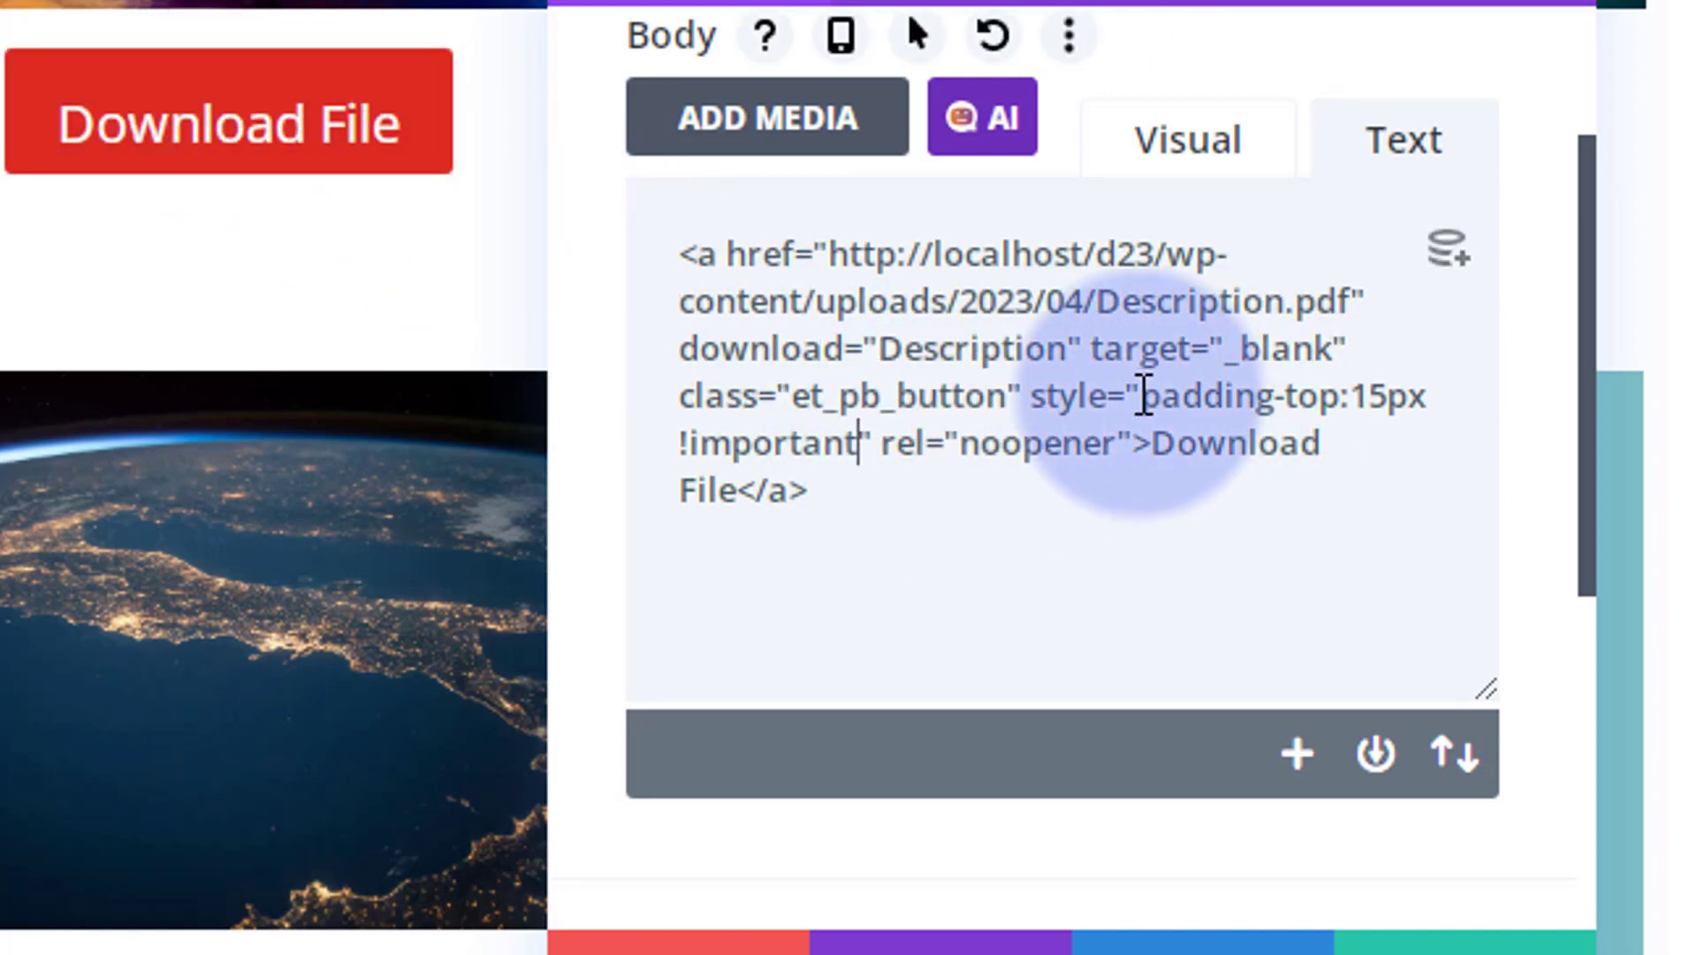
Duplicate the declaration after a semicolon and change it to padding-bottom:15 !important
left_click_drag(1145, 396, 865, 430)
key("ctrl+c")
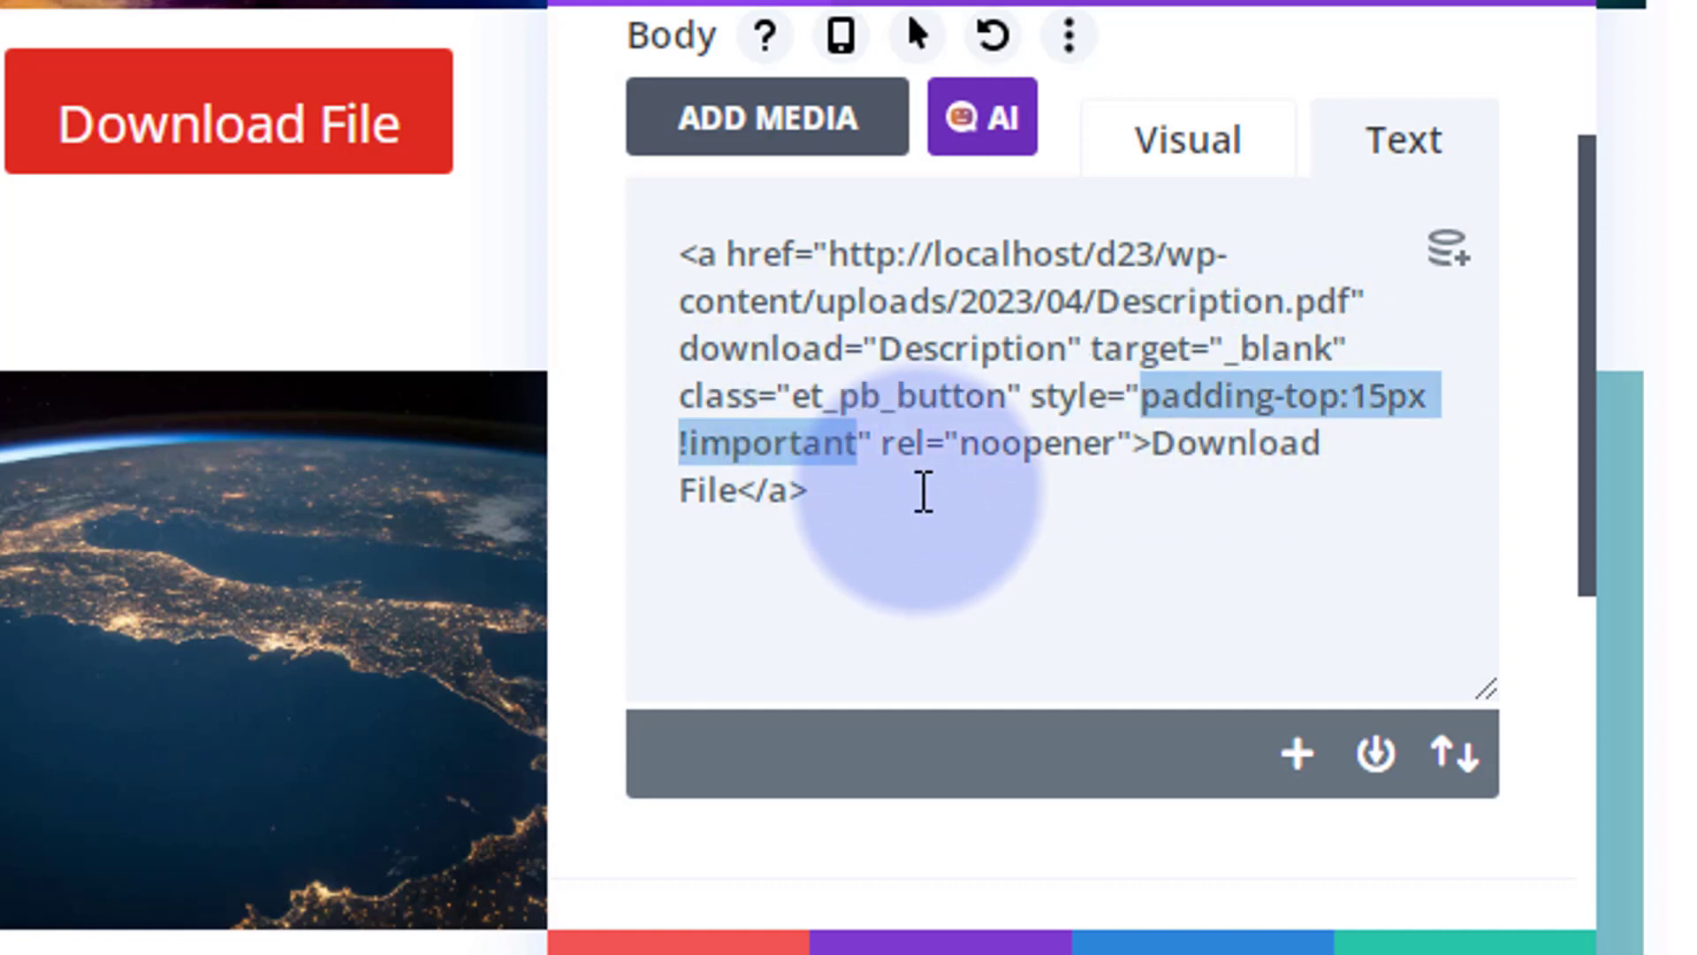
left_click(847, 442)
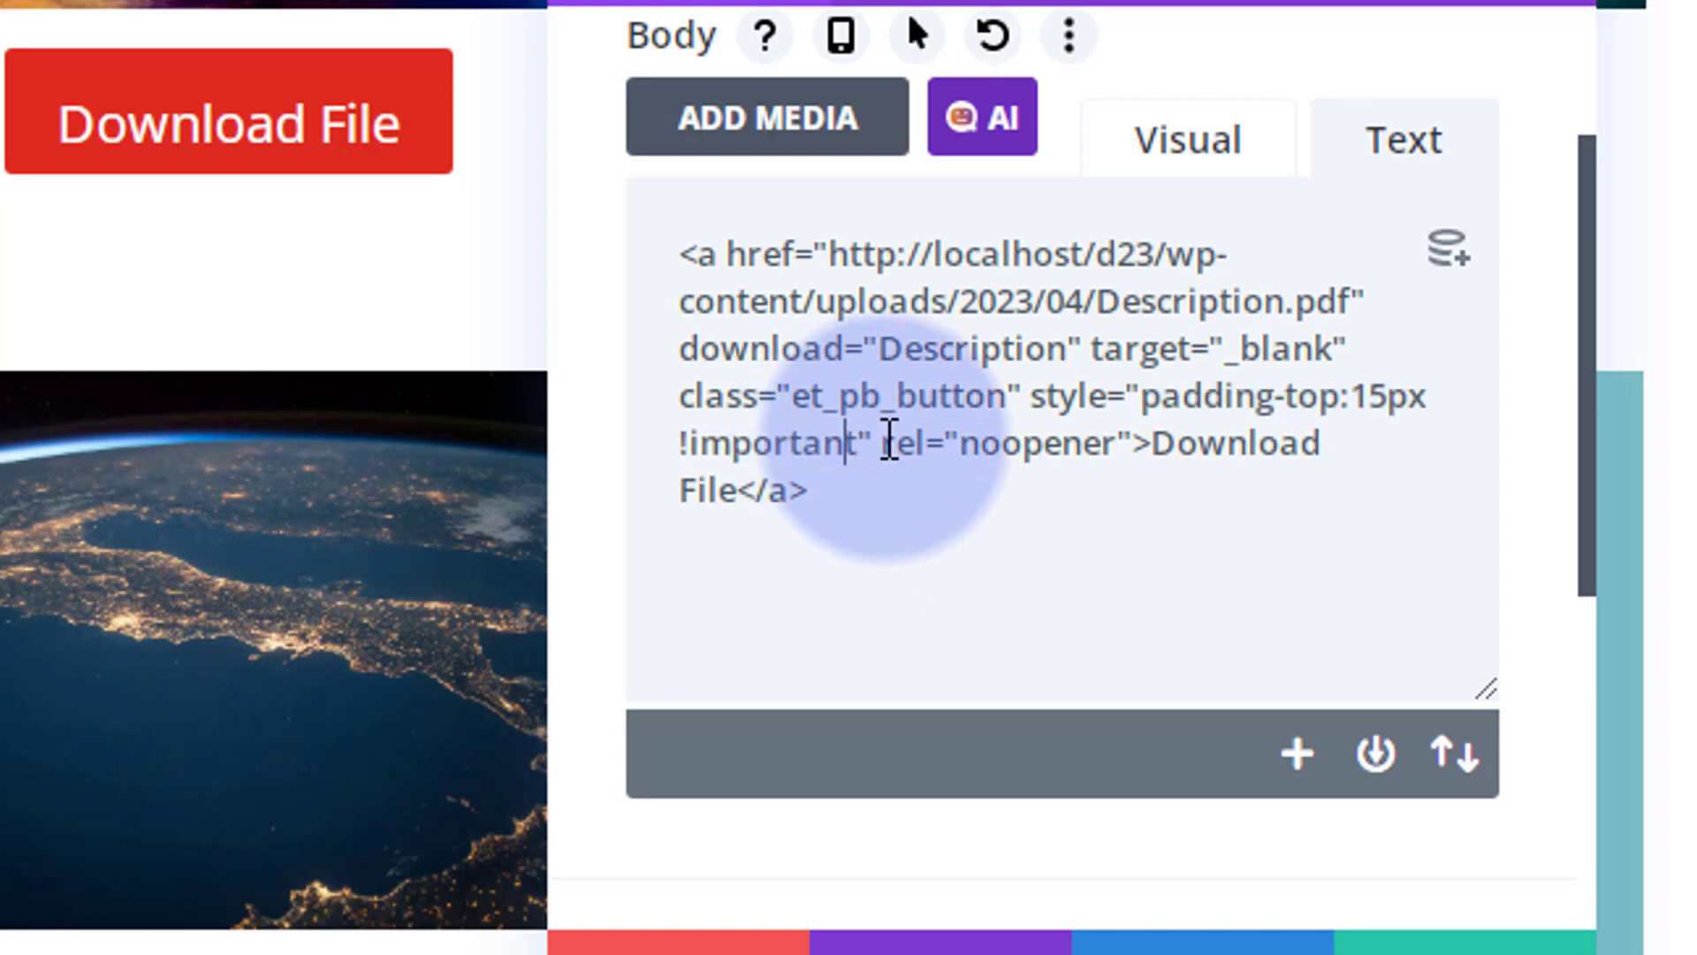
left_click(861, 442)
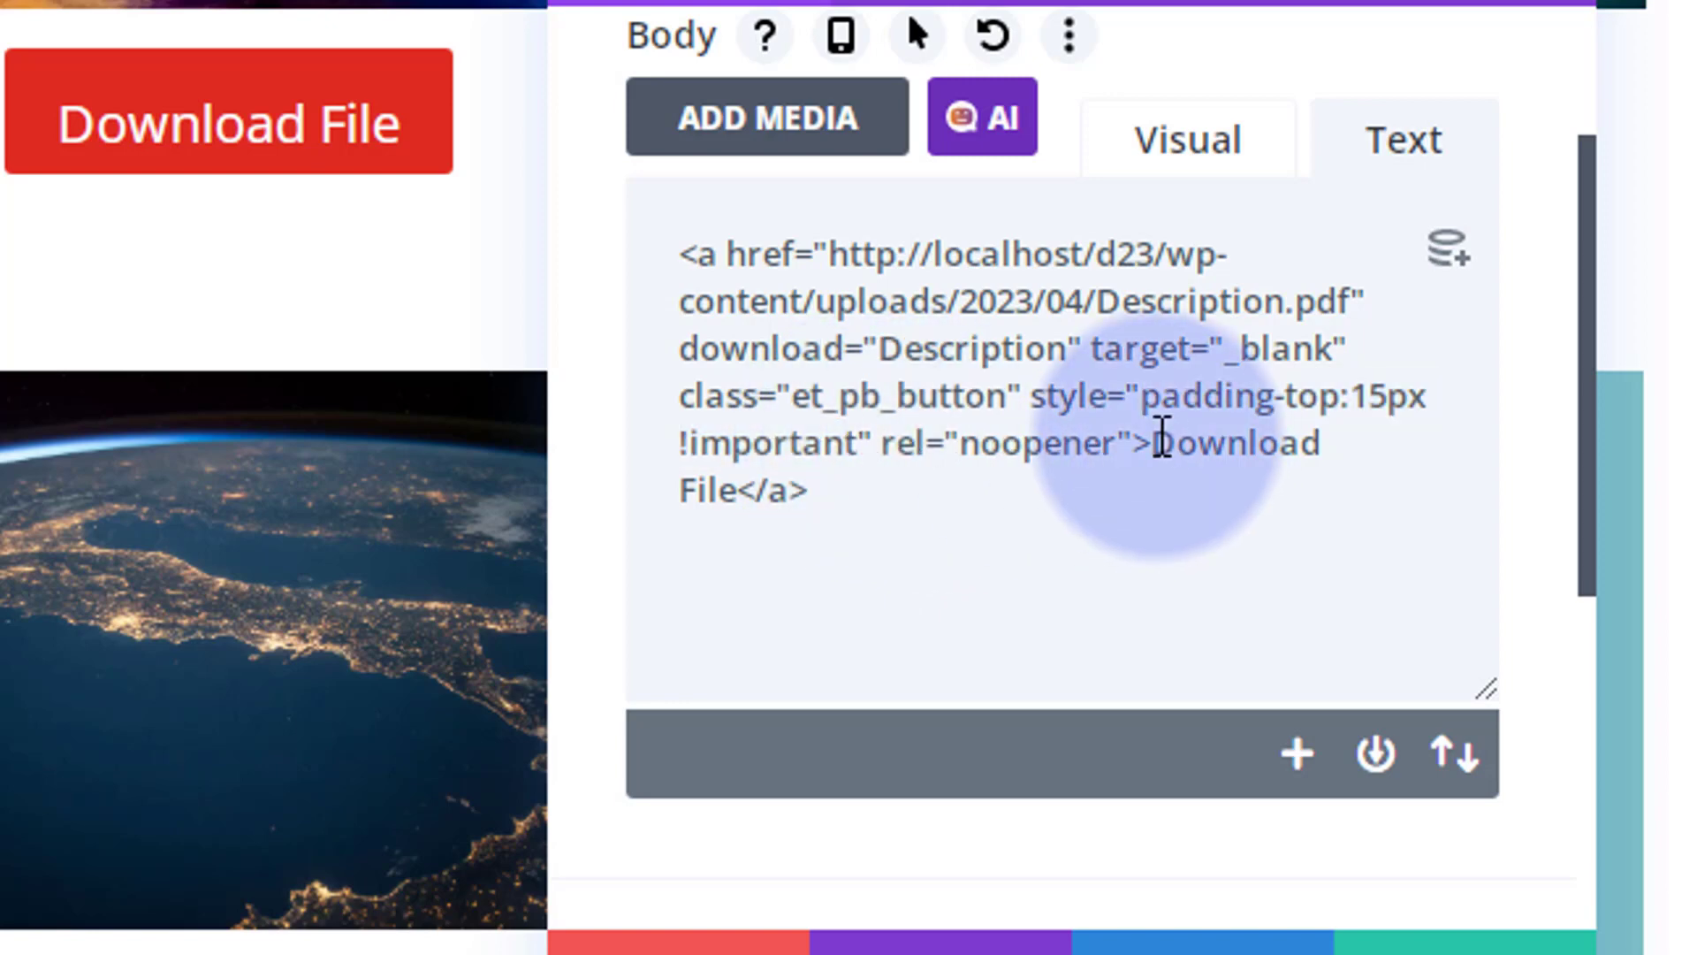
type(";")
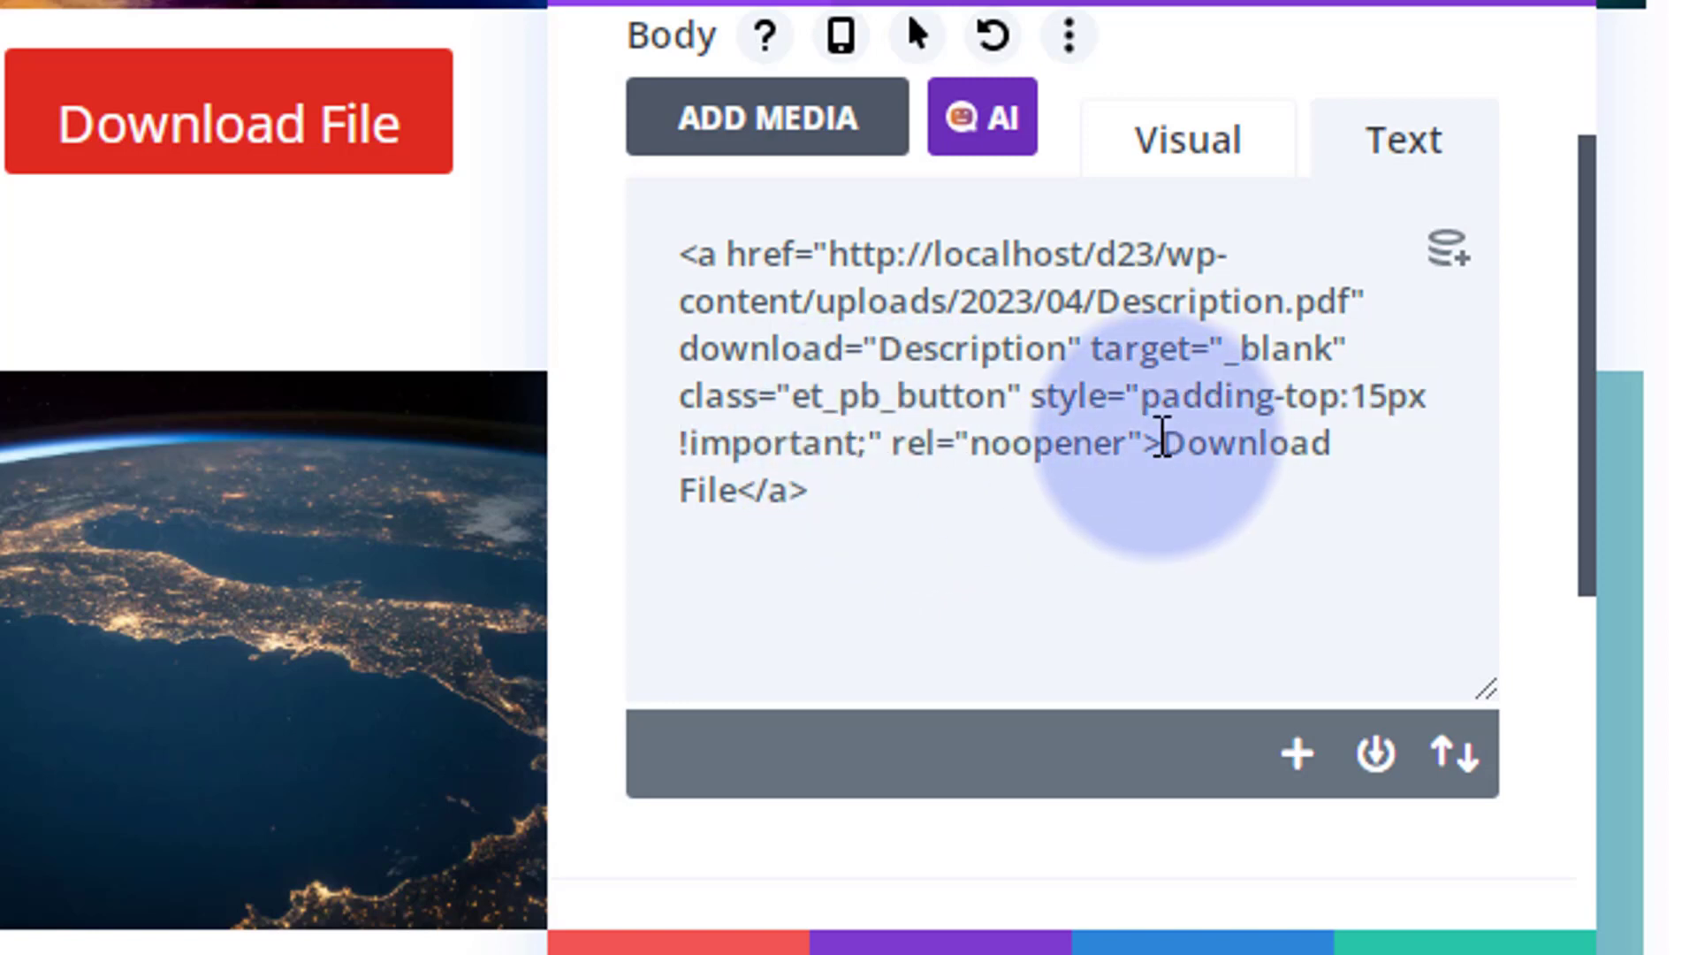
key("ctrl+v")
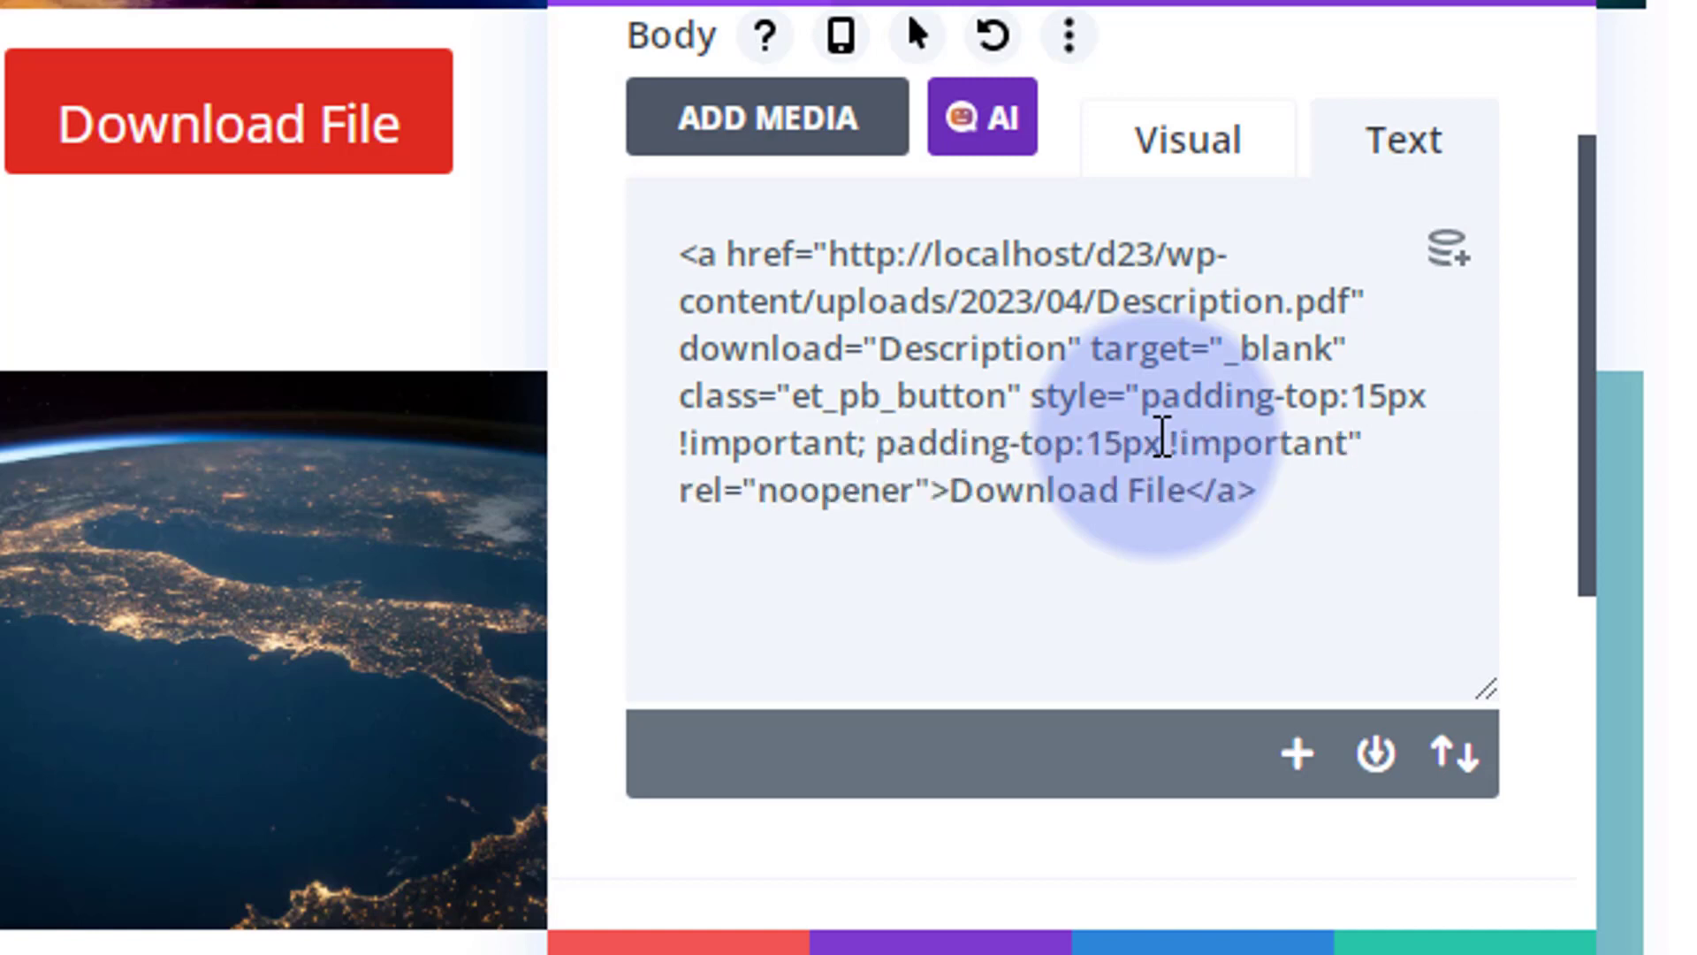
left_click_drag(1023, 443, 1072, 442)
type("bottom")
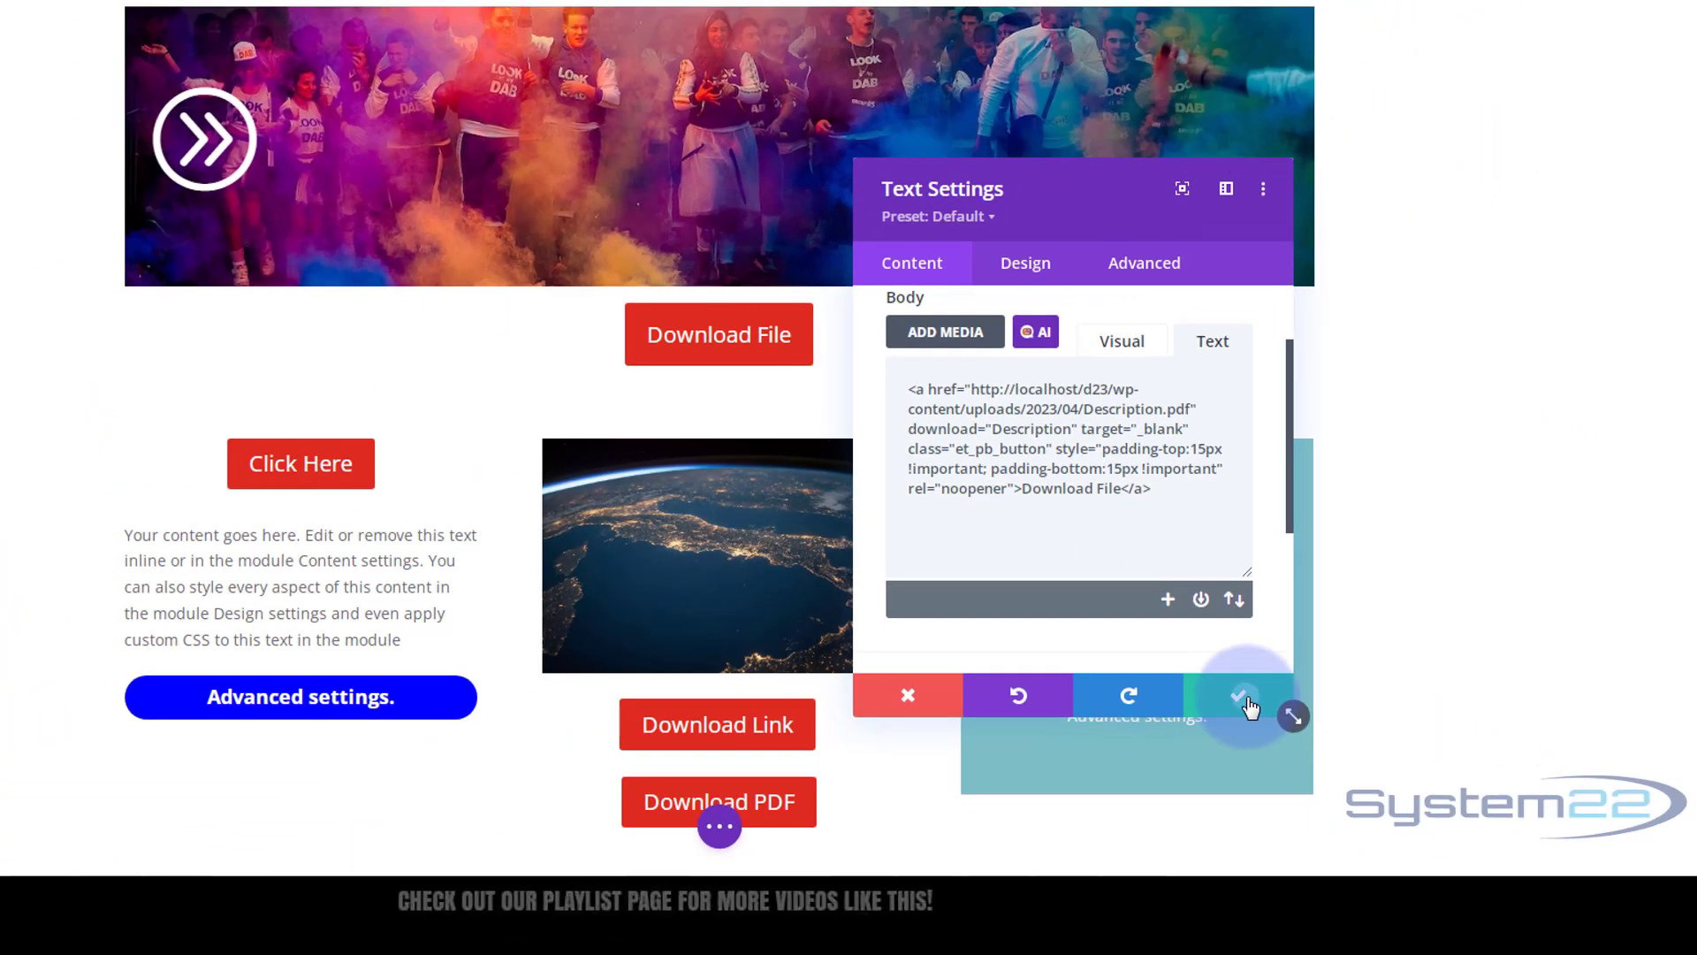
Save the text module settings and save the page as a draft
left_click(1250, 696)
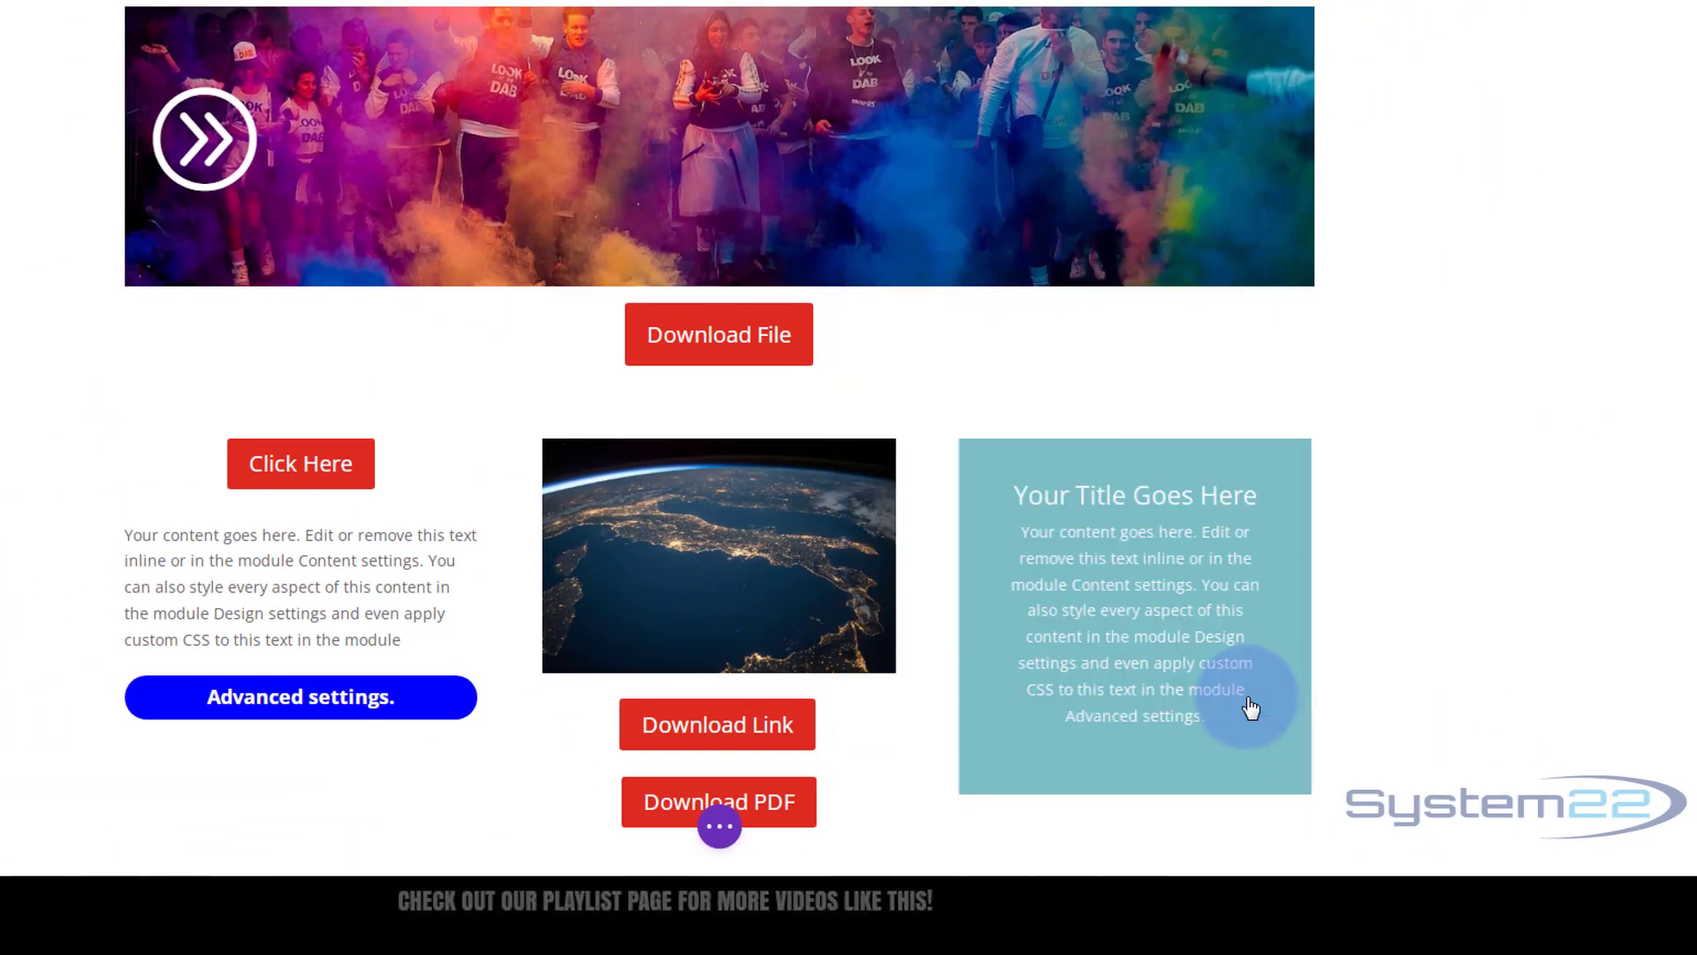
left_click(720, 825)
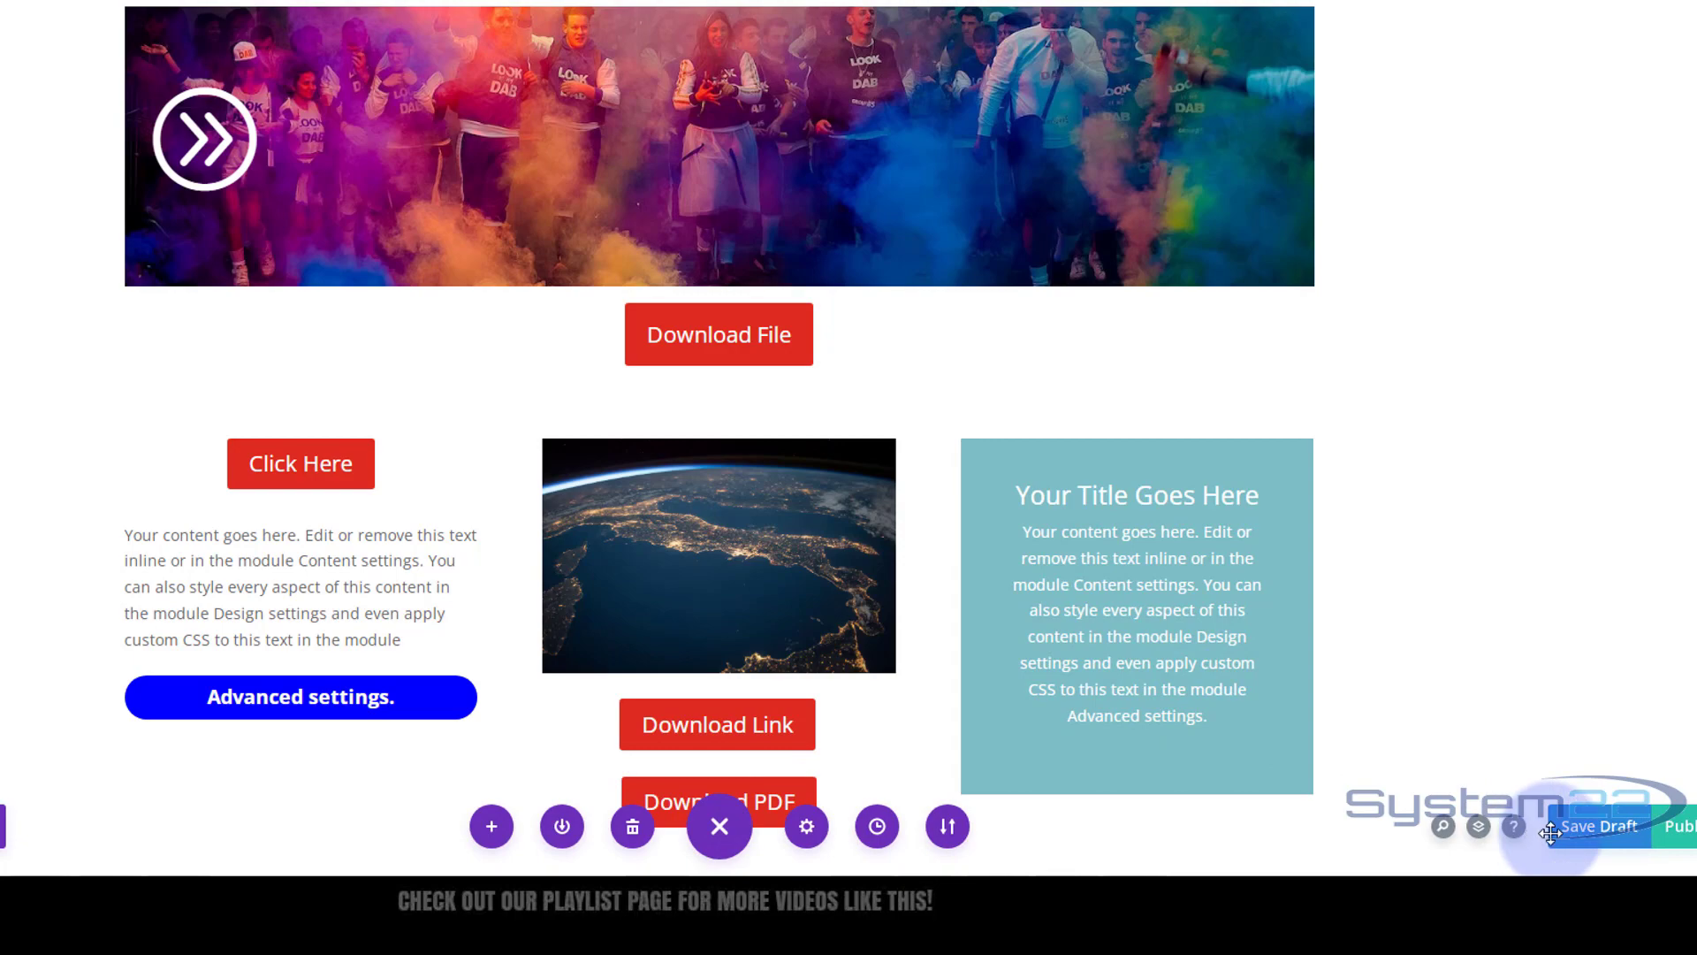
left_click(1587, 831)
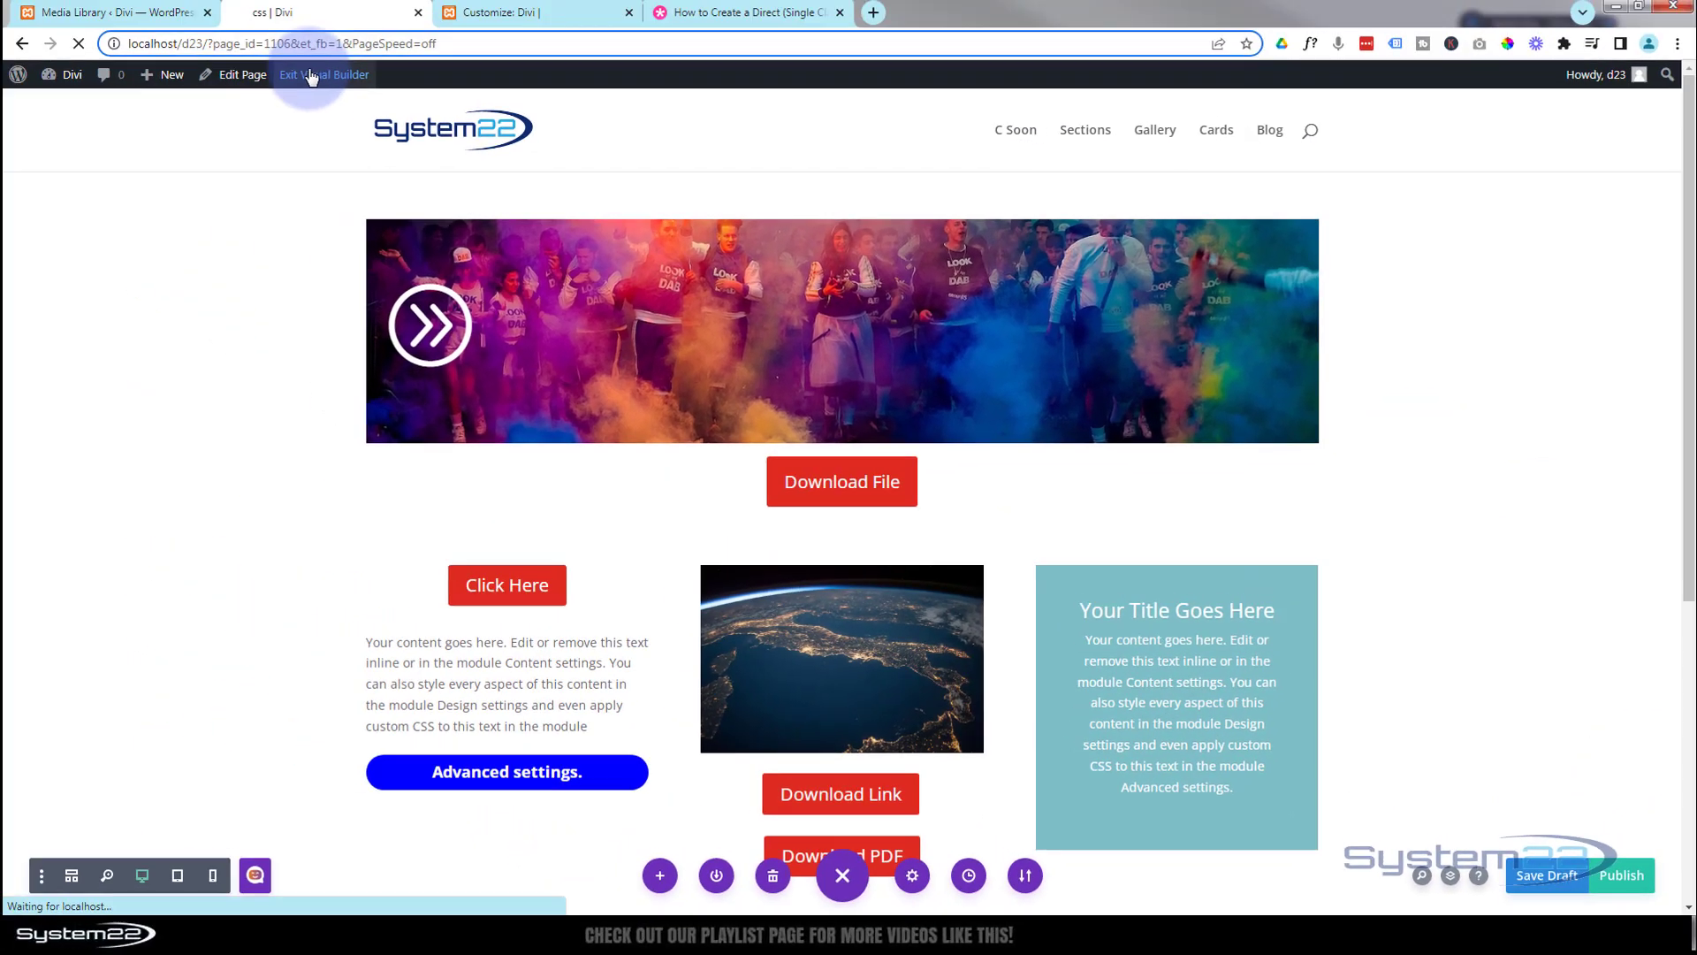
Exit the Visual Builder, download Description.pdf via Download File, and return to the article
left_click(301, 82)
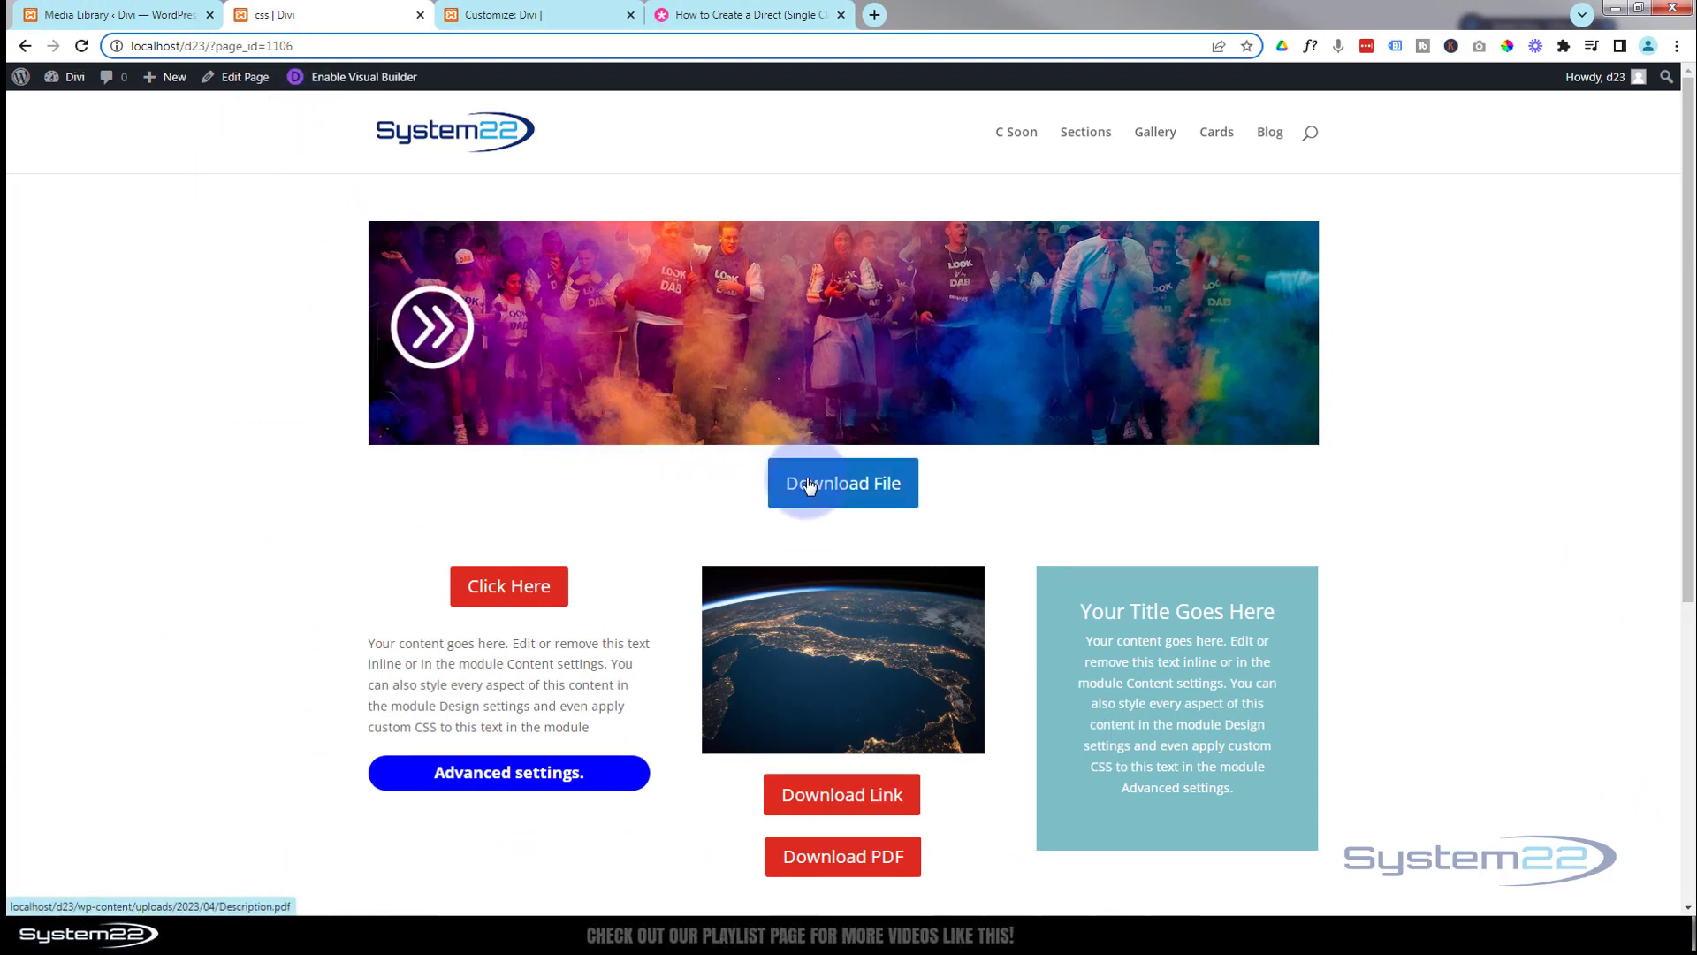
left_click(837, 493)
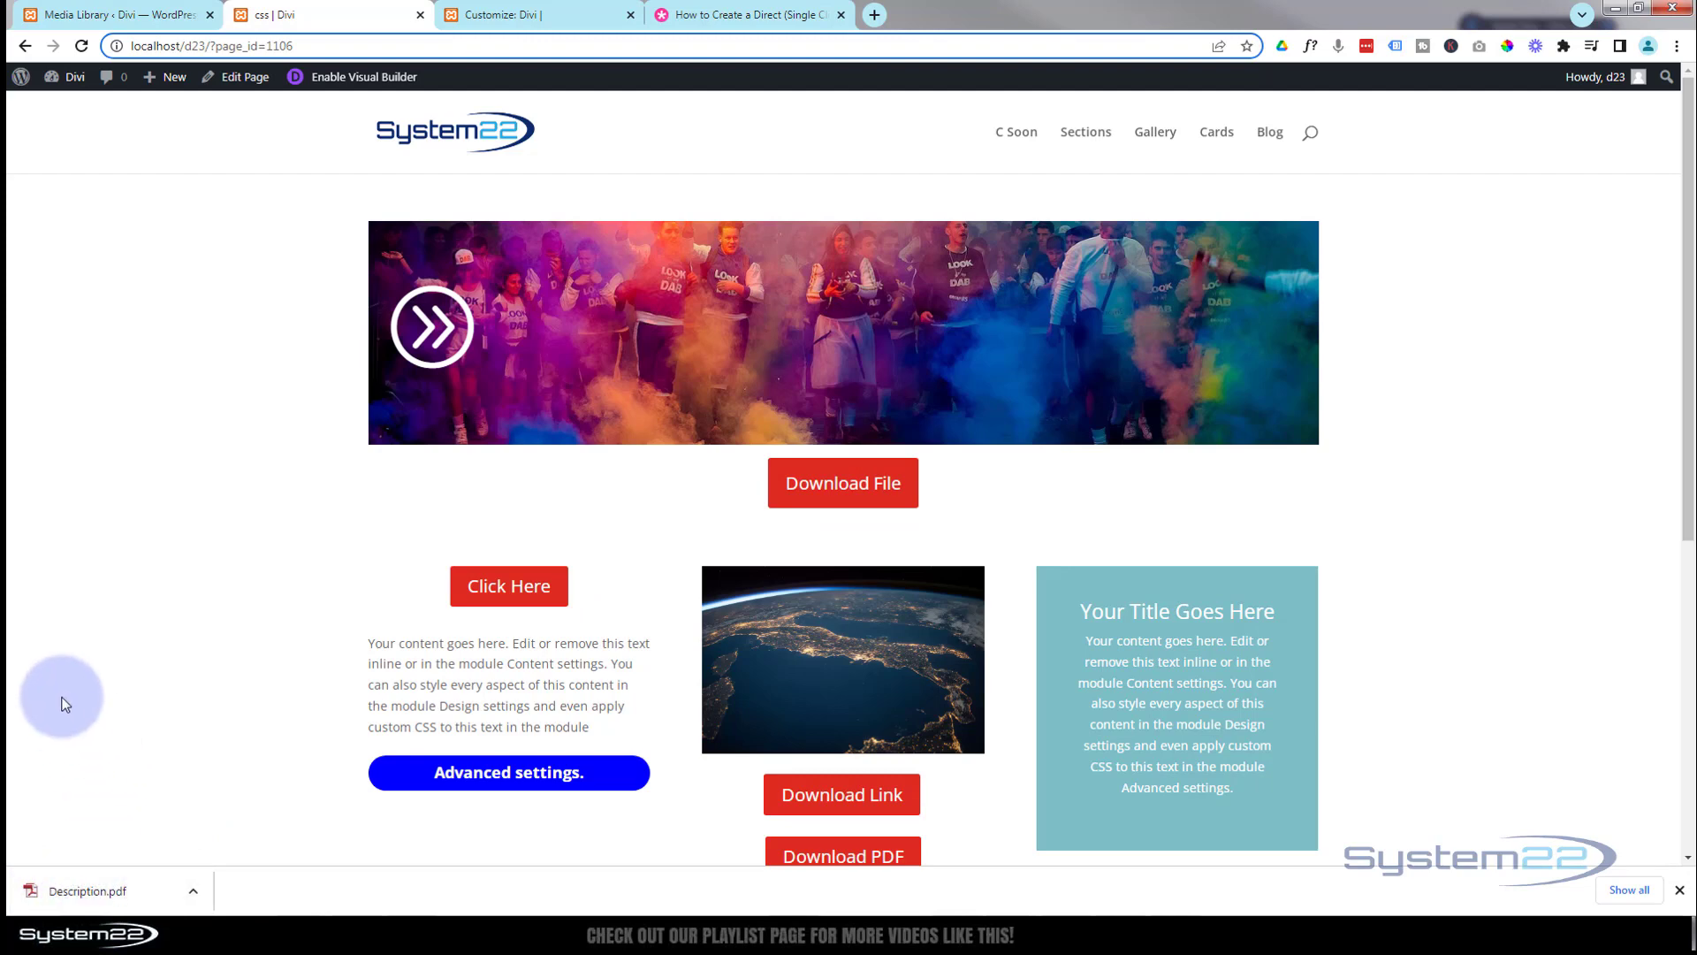
left_click(742, 14)
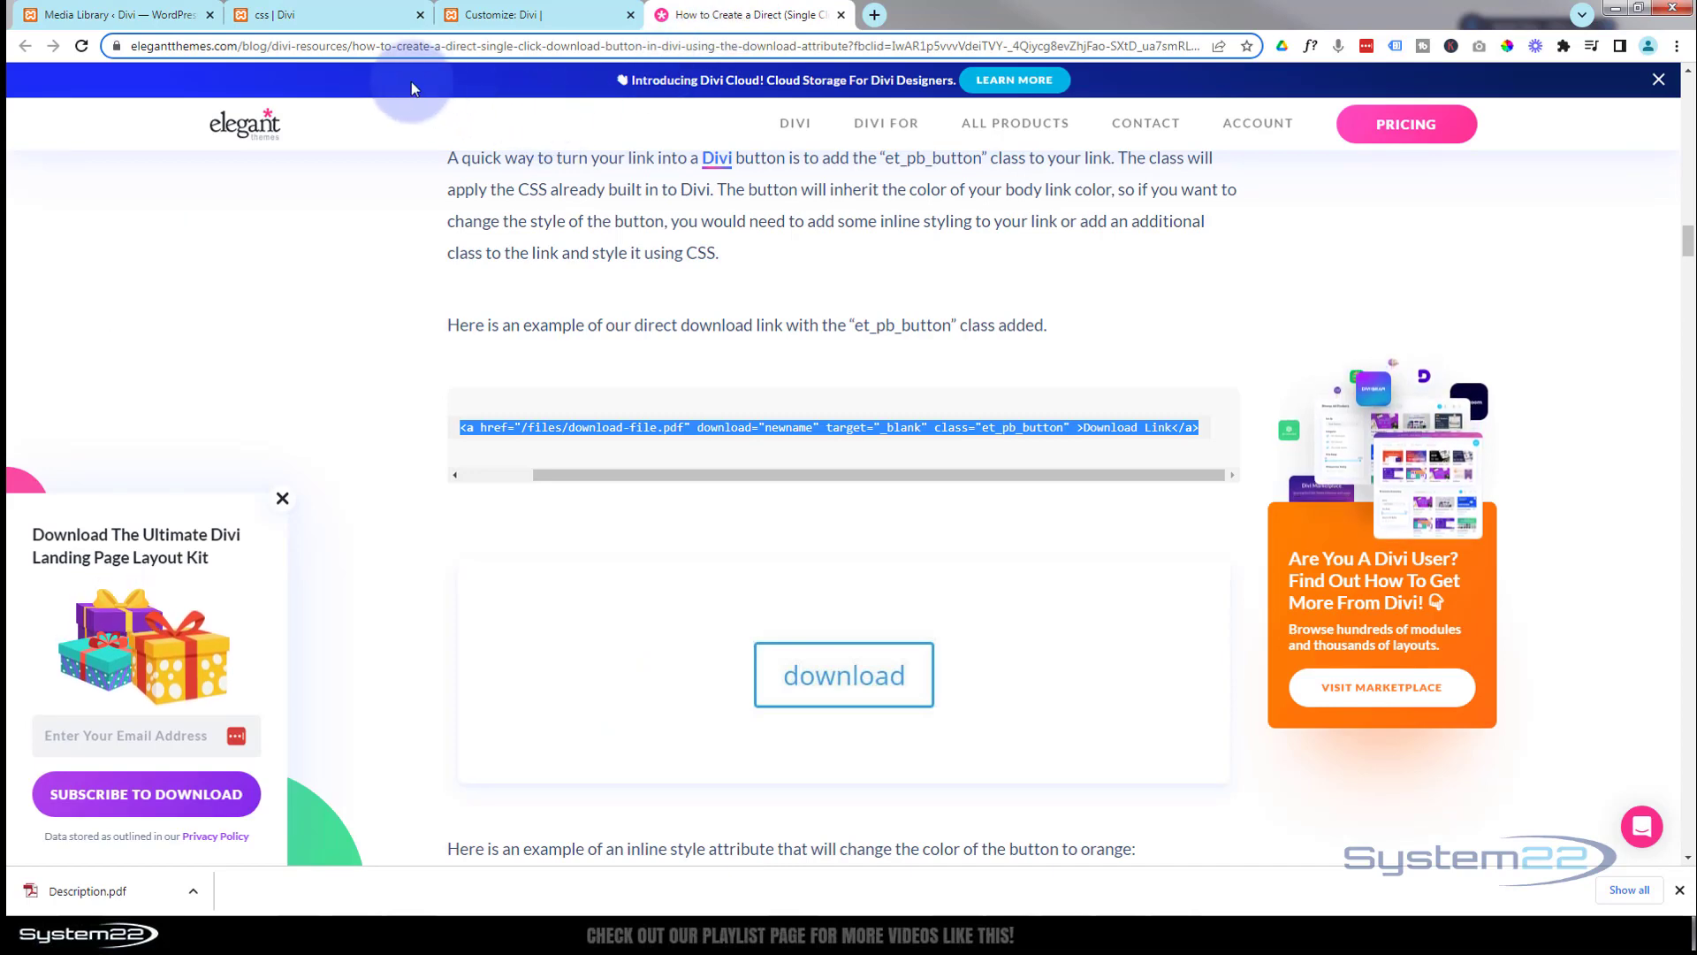
Scroll the article up to 'Turning your Link into a Divi Button', then go back to the System22 page
left_click(360, 45)
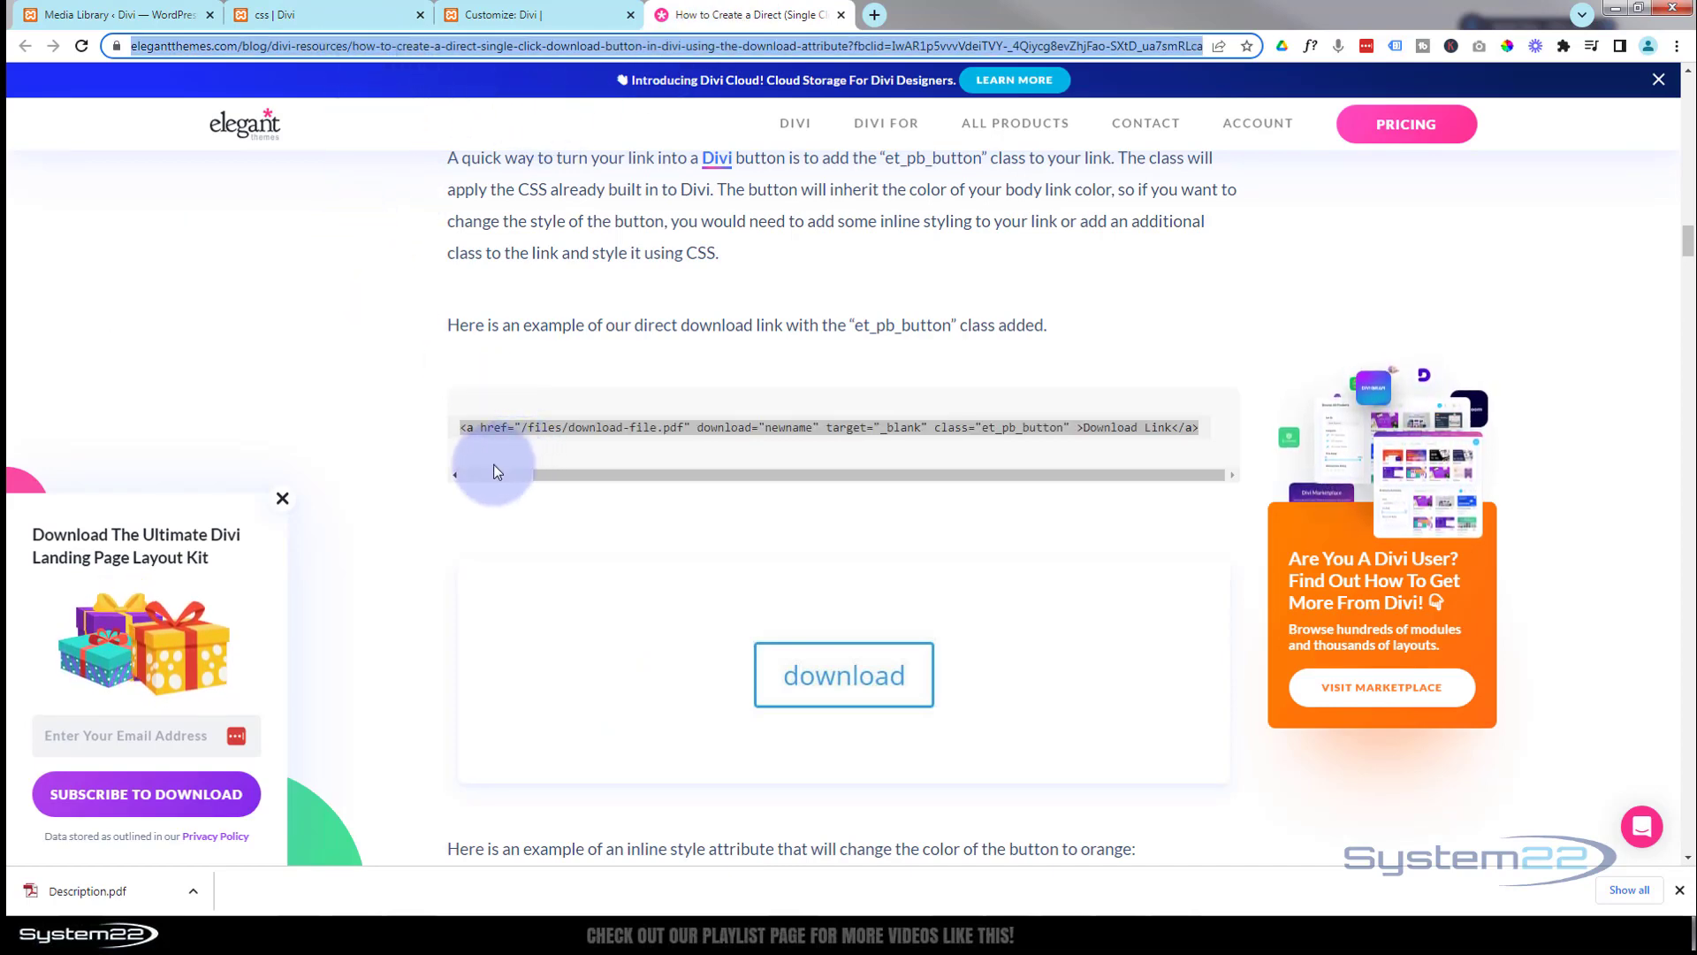
left_click(392, 485)
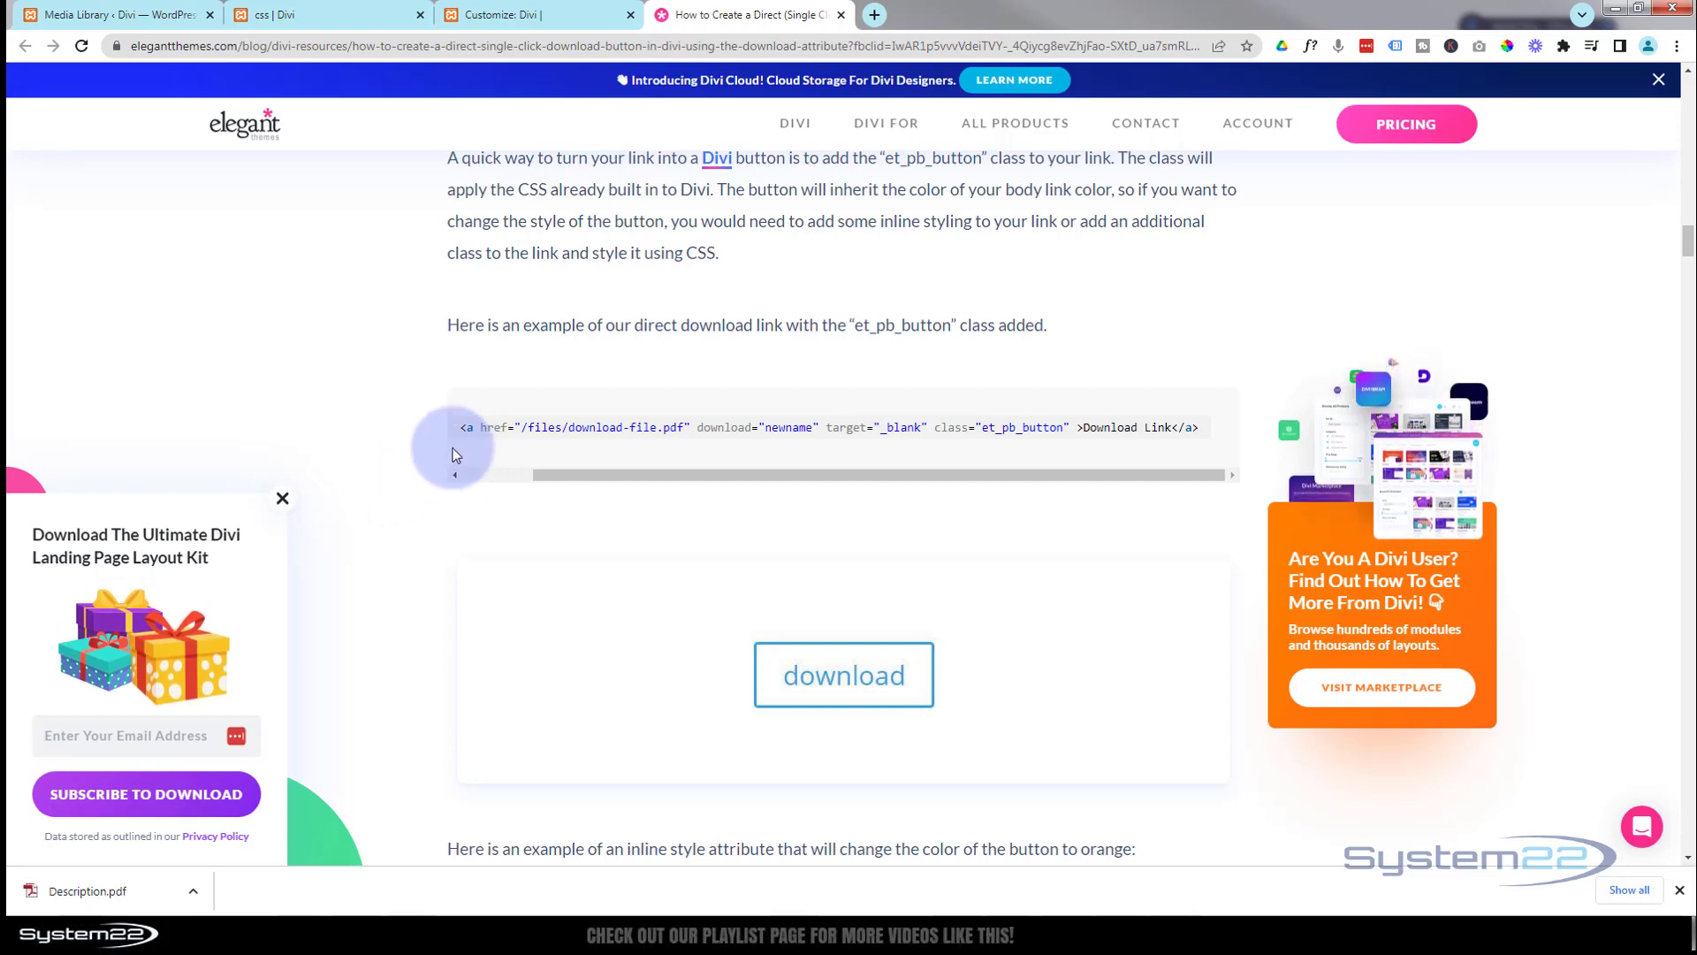
scroll(382, 359, "up", 2)
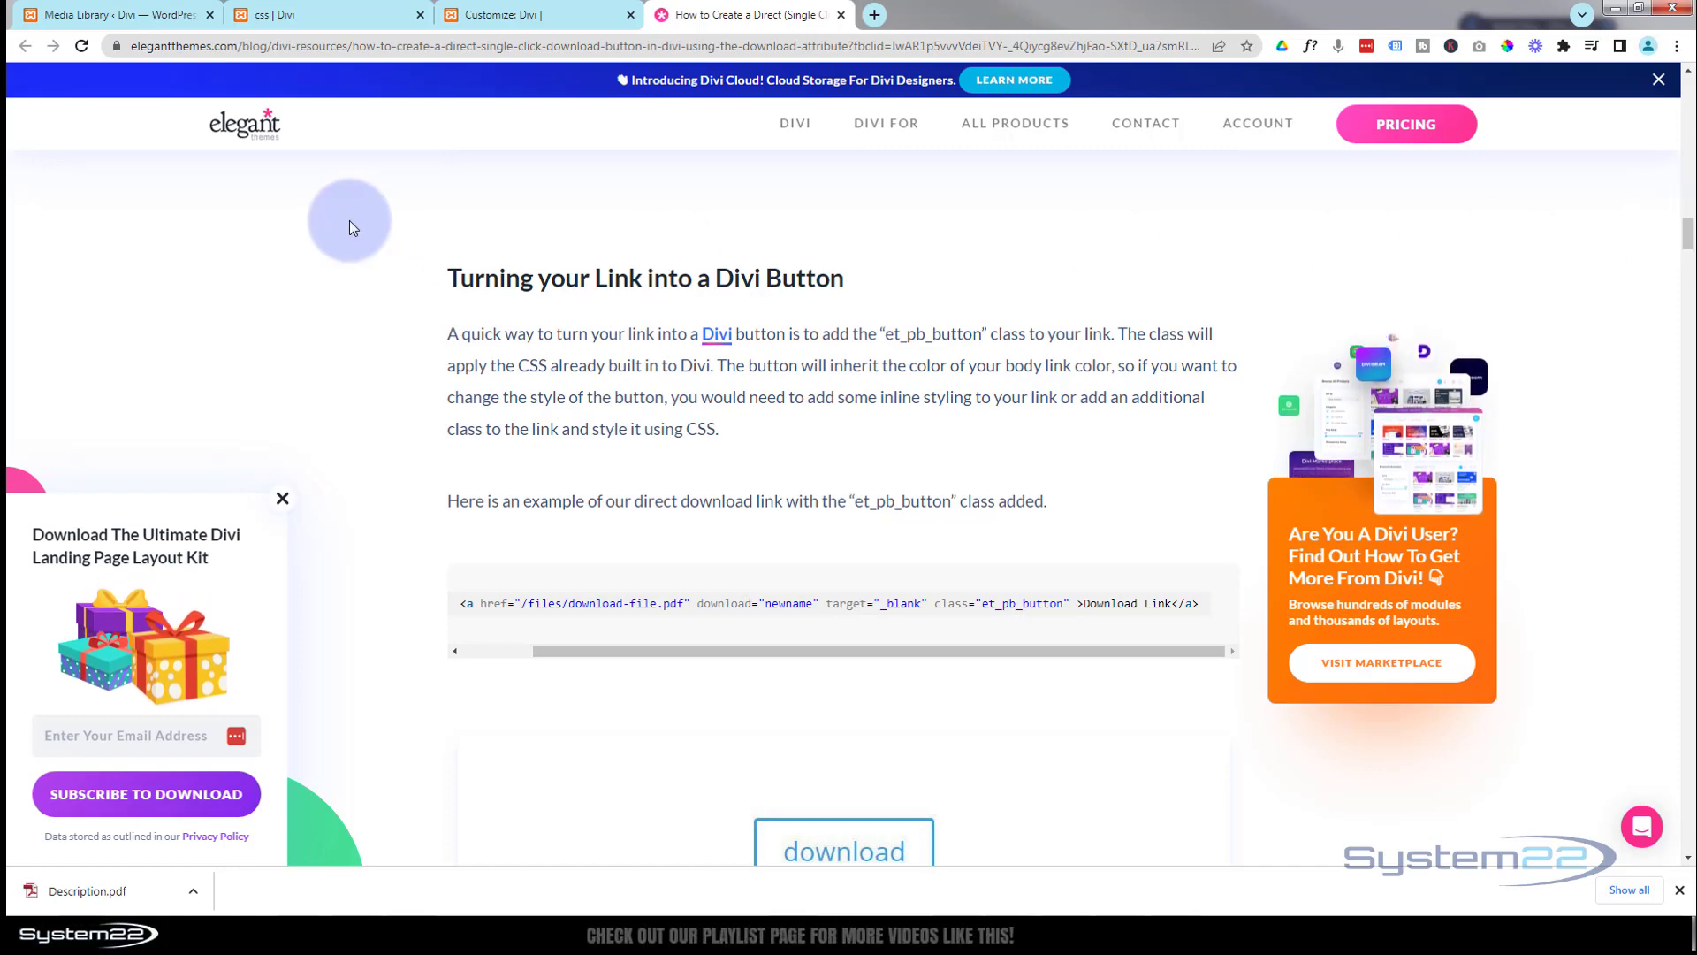
left_click(274, 15)
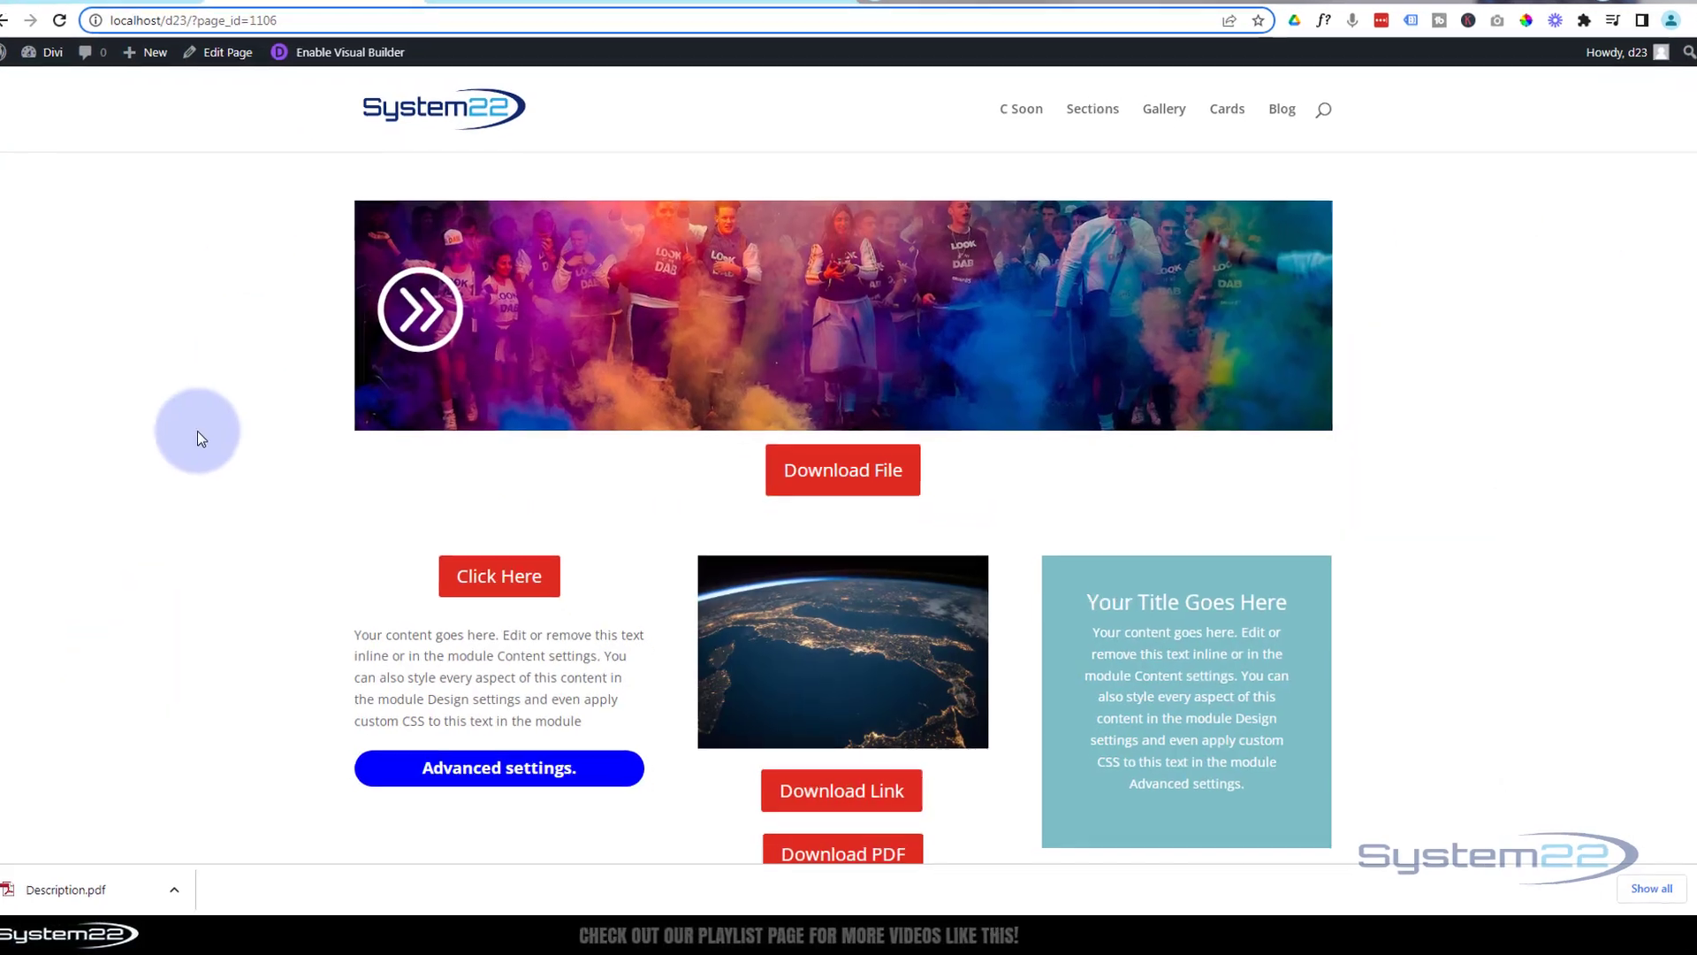